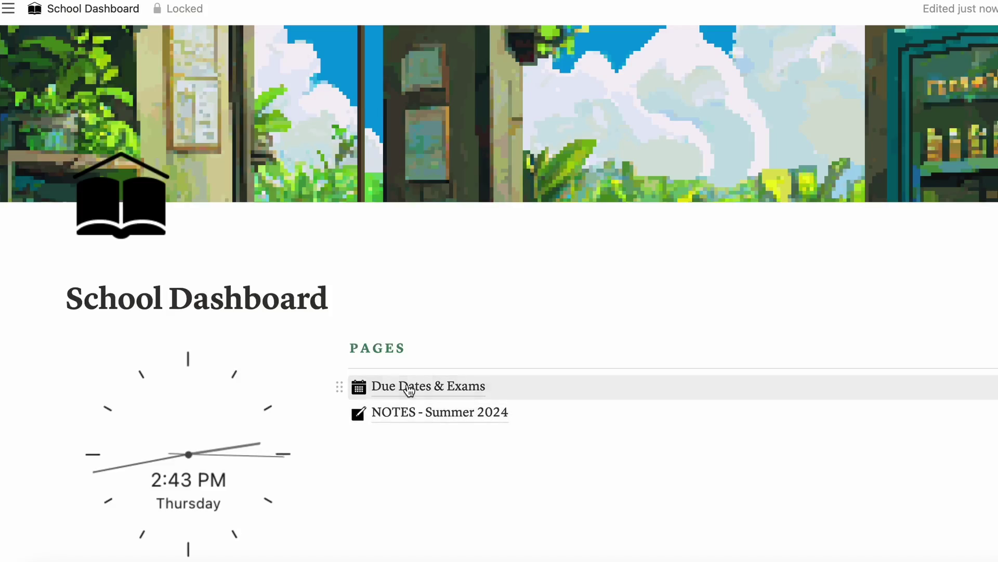
Open the Due Dates & Exams page link on the School Dashboard and scroll through it
left_click(410, 387)
scroll(591, 371, "down", 4)
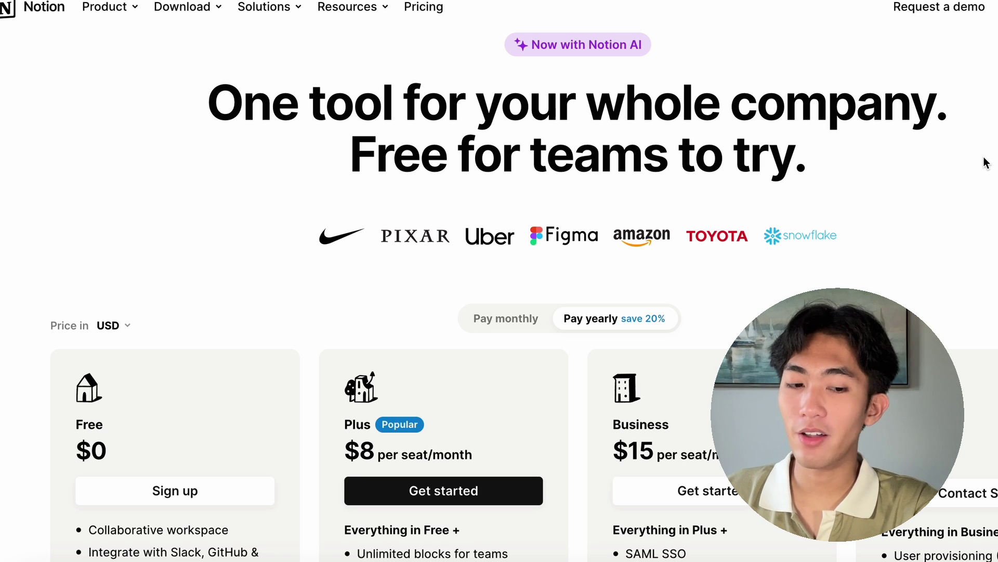
scroll(987, 163, "down", 3)
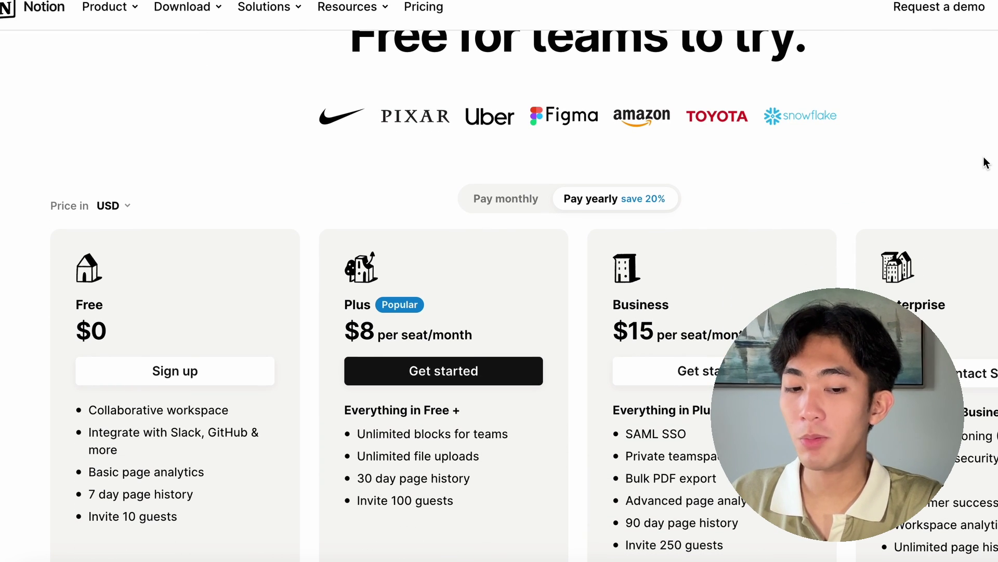
scroll(709, 266, "down", 7)
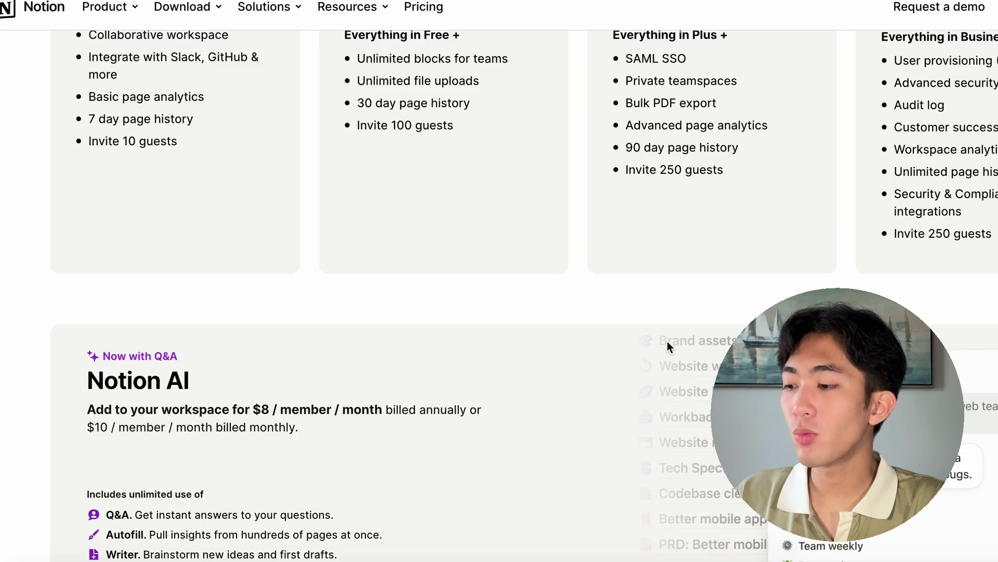
scroll(666, 341, "down", 4)
scroll(245, 455, "up", 1)
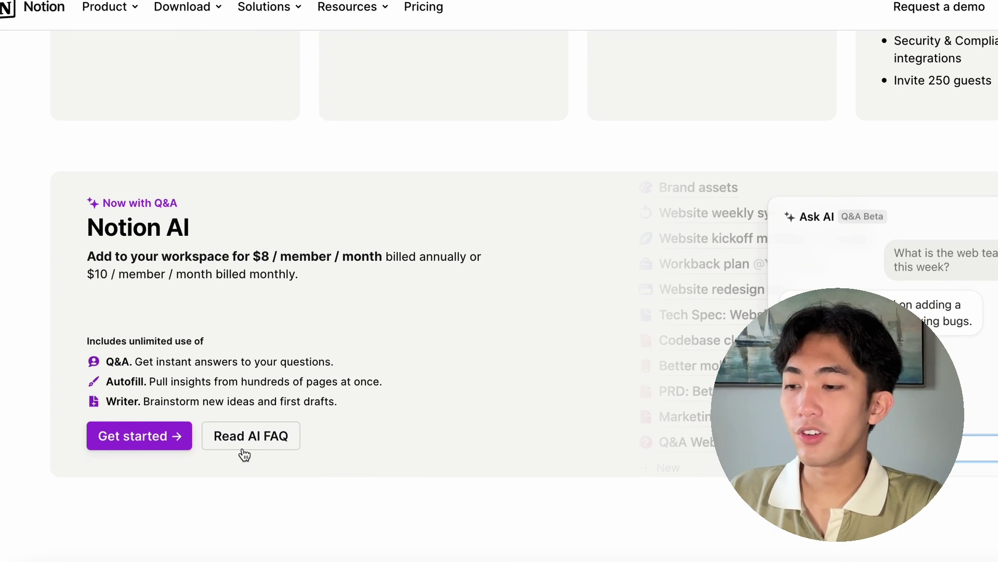
scroll(244, 455, "up", 7)
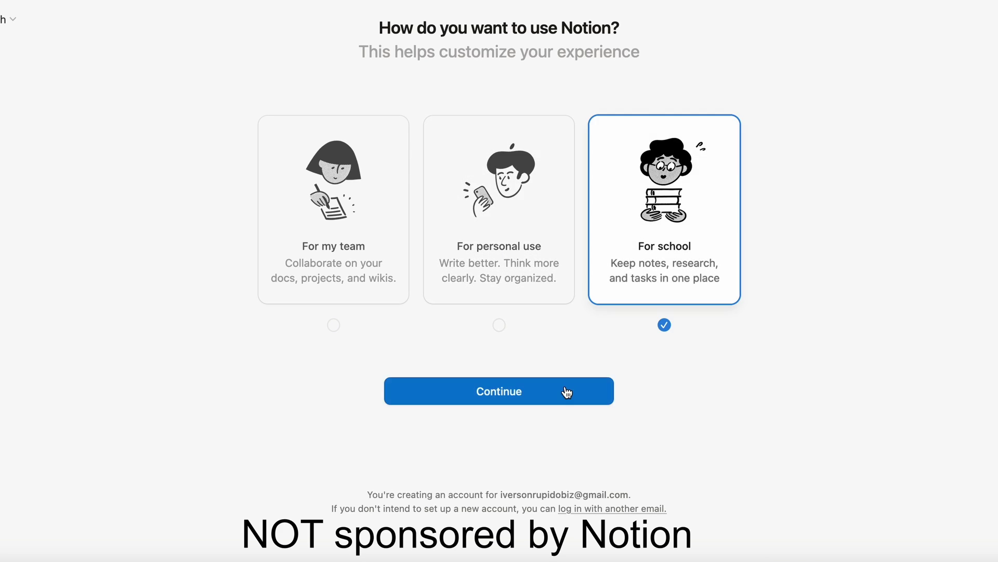
Choose 'For school' and continue past the remaining onboarding question
left_click(567, 392)
left_click(281, 442)
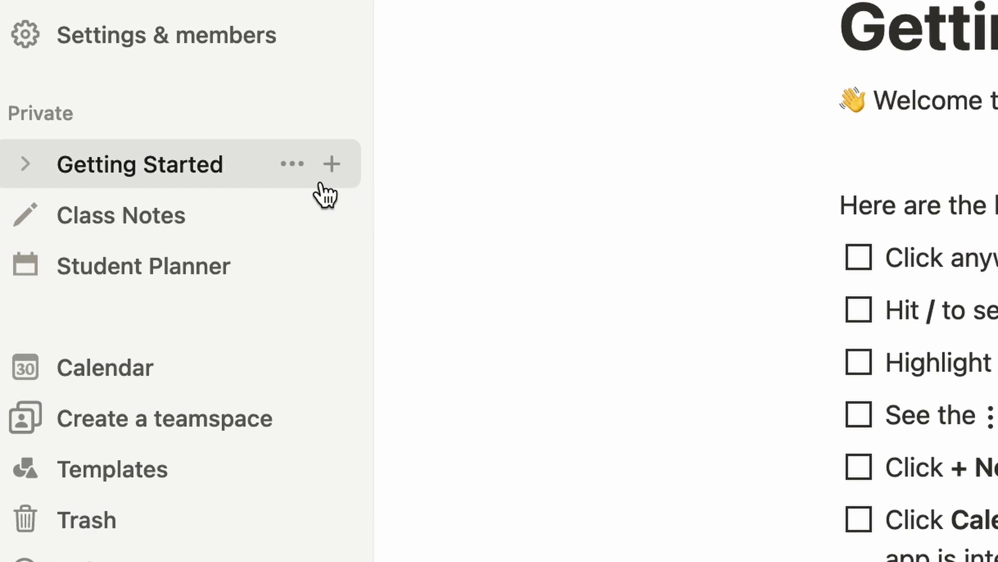
Delete the Getting Started, Class Notes and Student Planner pages from the sidebar
left_click(289, 163)
left_click(359, 448)
left_click(290, 163)
left_click(359, 448)
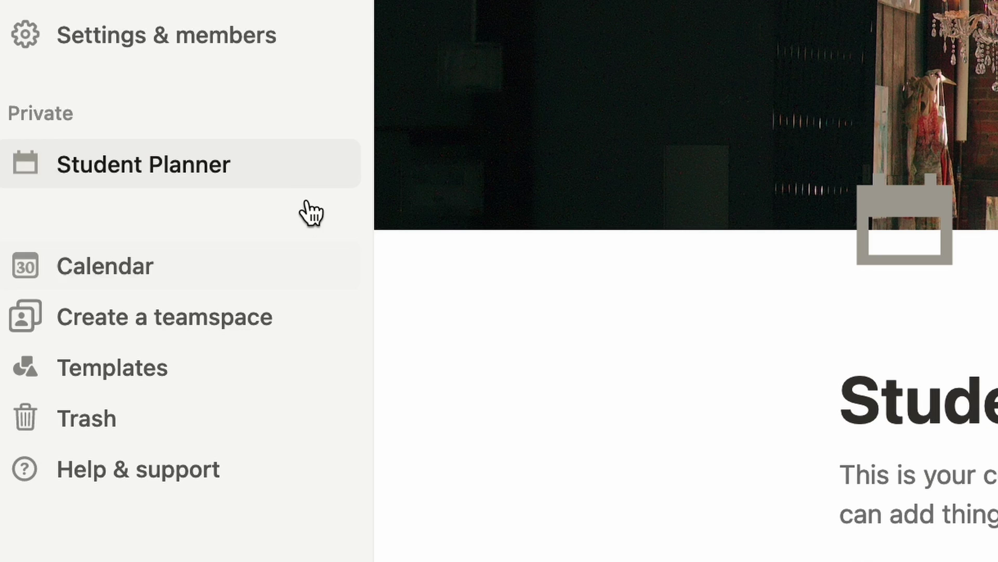
left_click(289, 164)
left_click(350, 446)
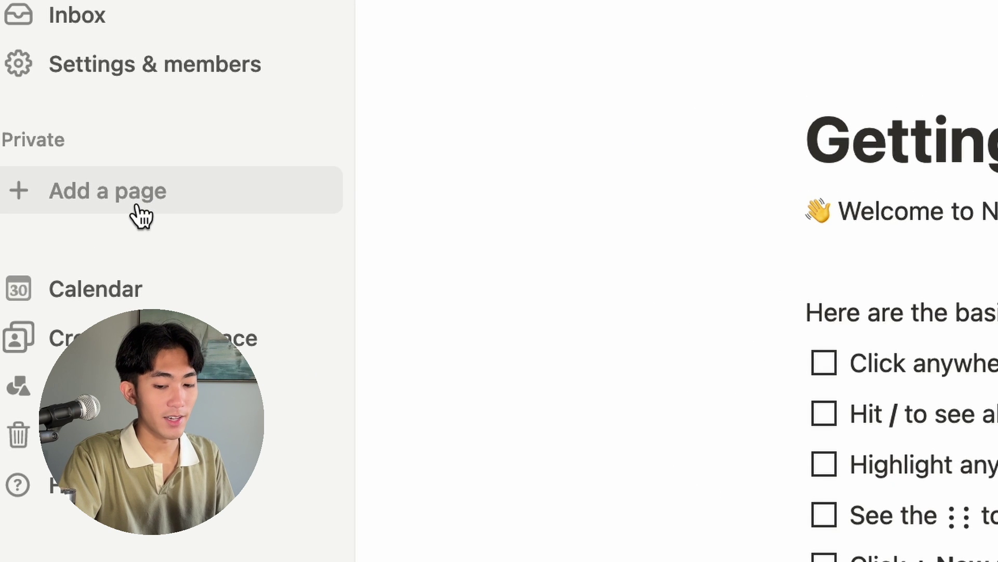
Create a blank page titled School Dashboard and start a /database command in its body
left_click(138, 207)
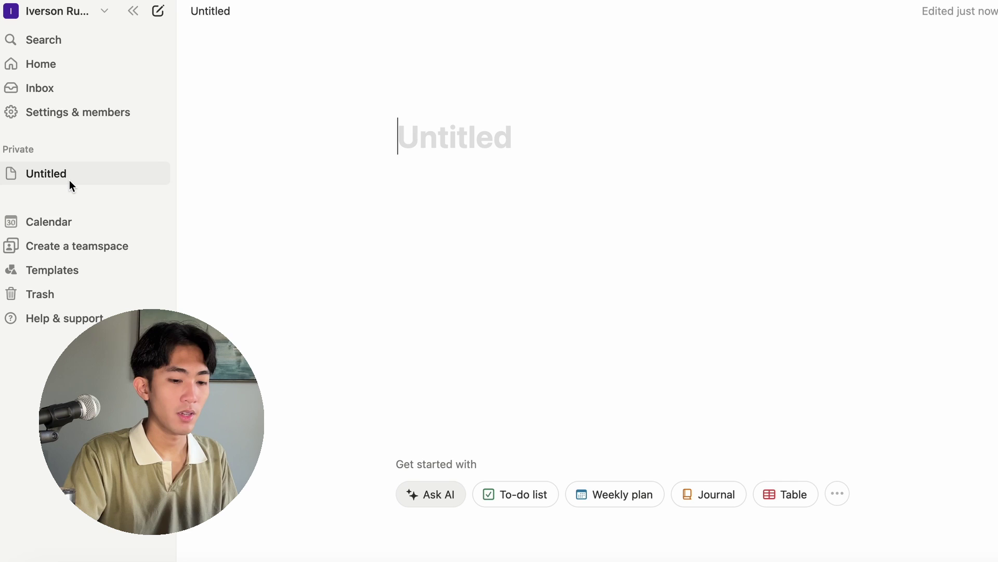
type("School")
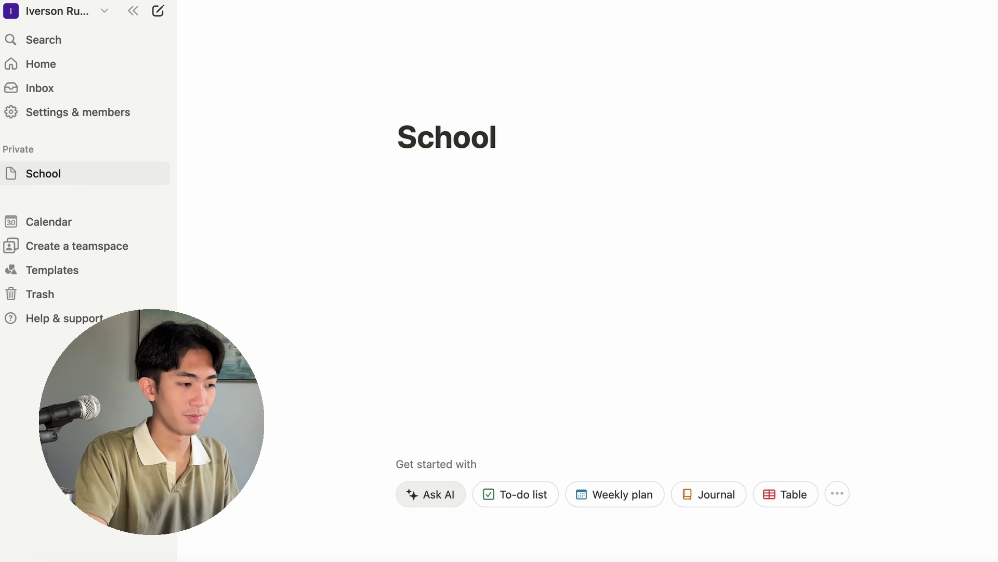
type(" Dashboard")
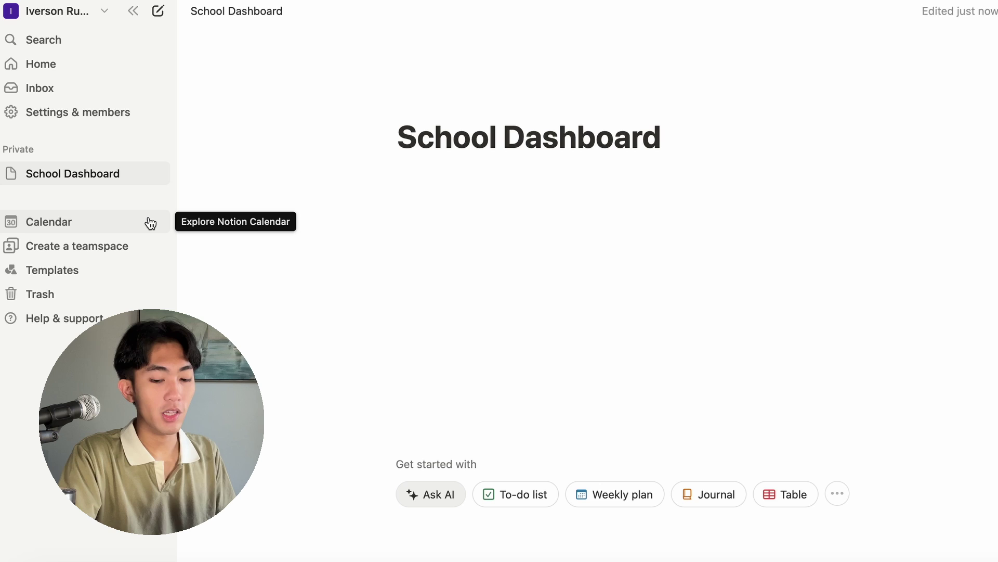
key("Return")
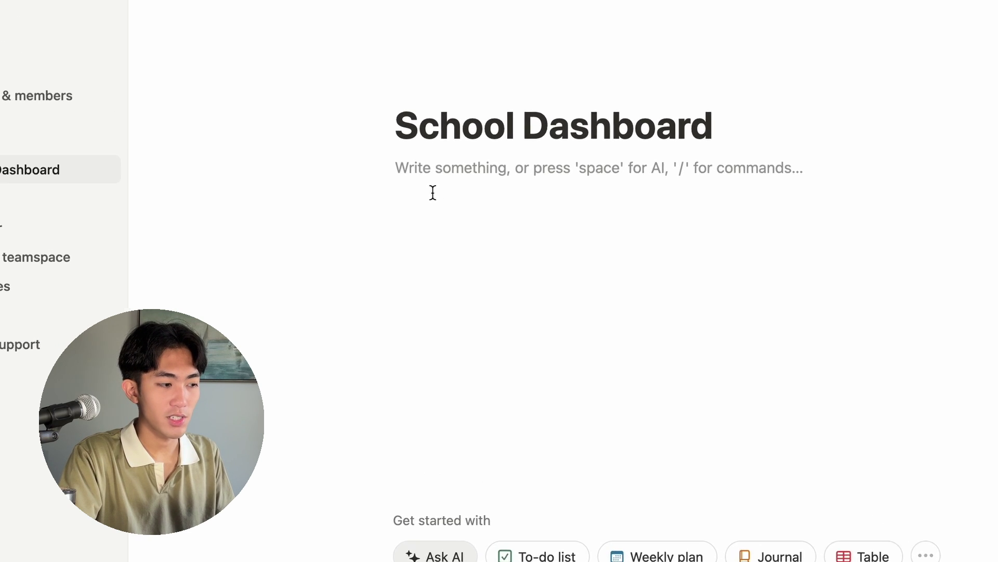
type("/databas")
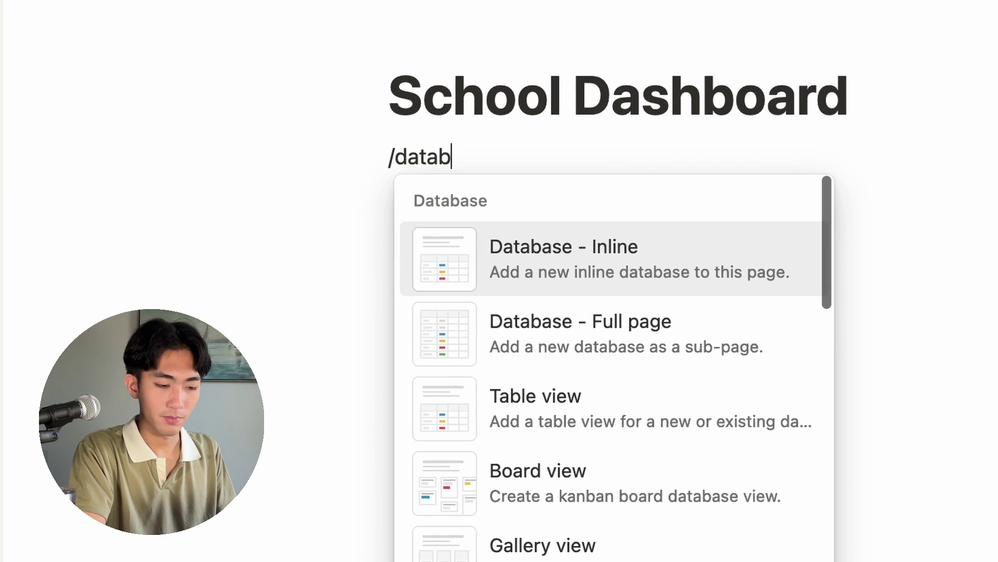
type("e")
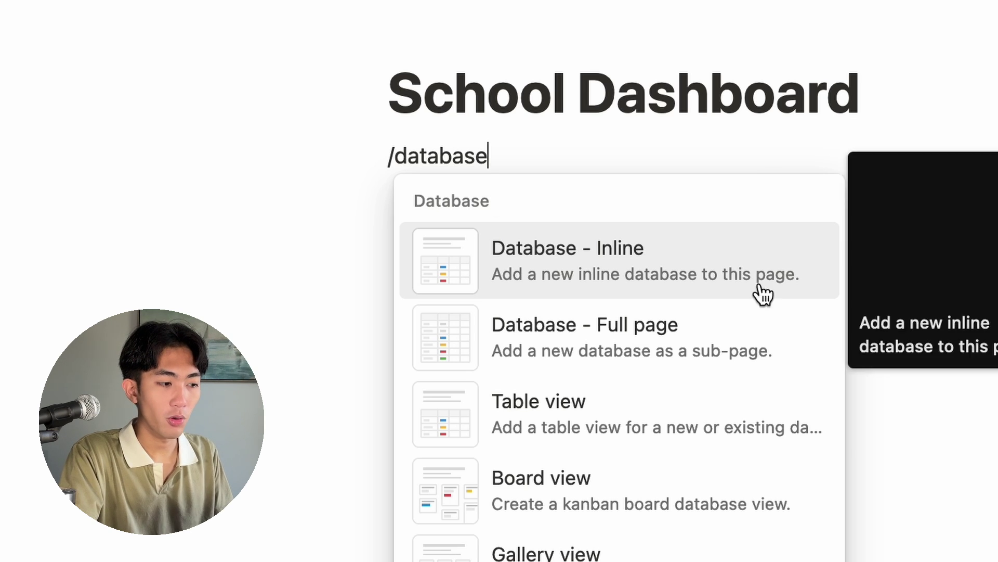
Insert a full-page database in the dashboard and title it Due Dates & Exams
left_click(730, 336)
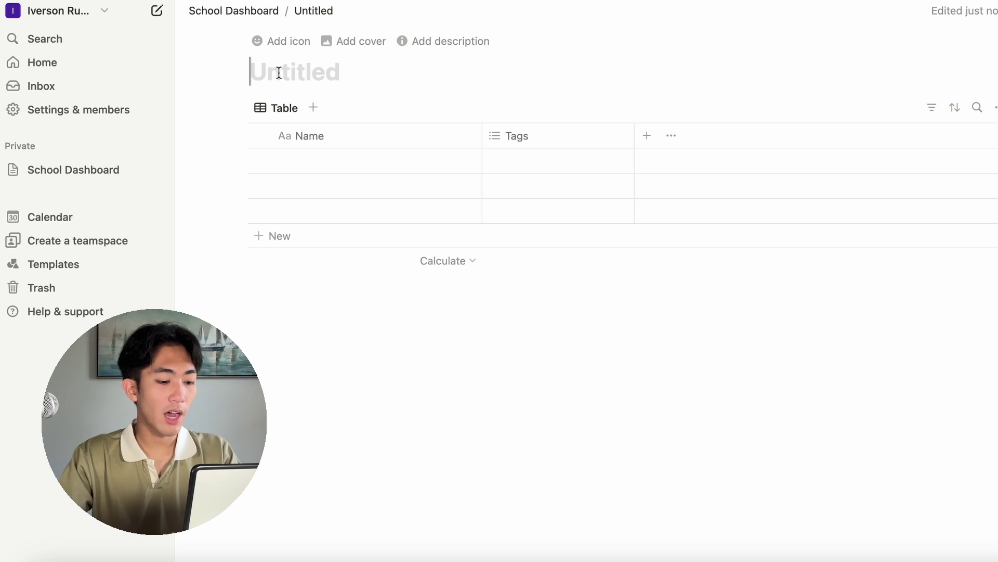
type("Due Dates & E")
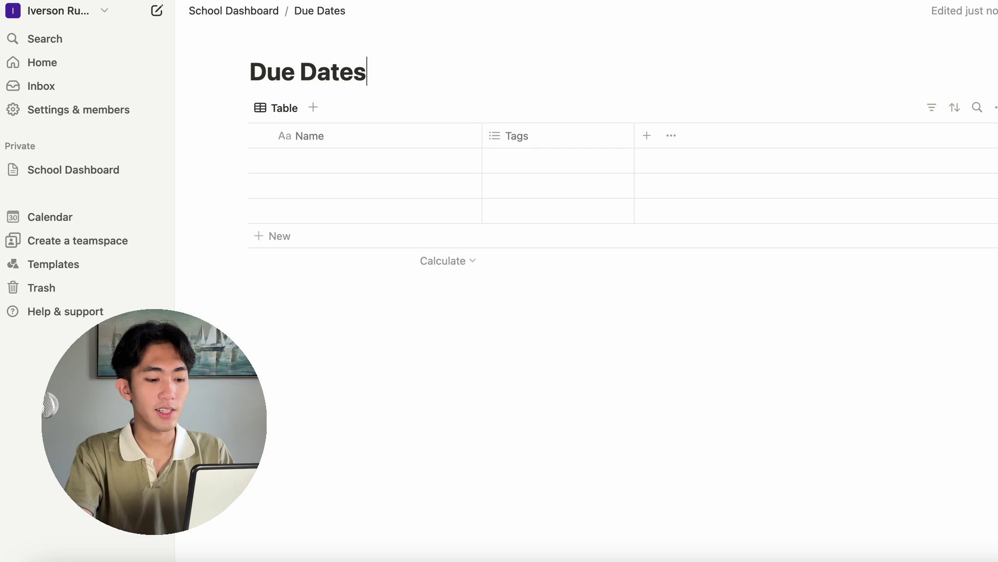
type("xams")
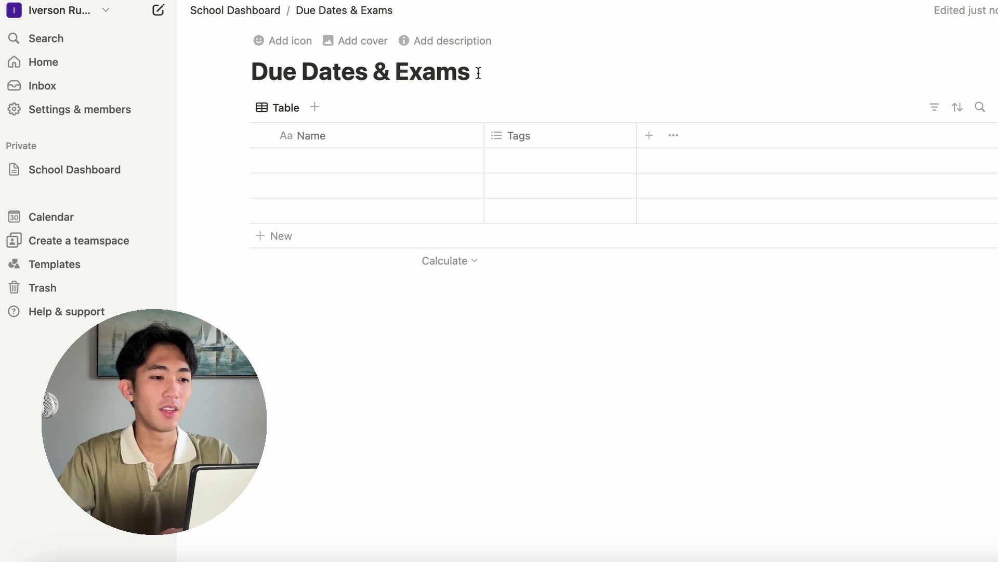
Rename the Tags column to Class
left_click(549, 139)
key("BackSpace")
key("BackSpace")
key("BackSpace")
key("BackSpace")
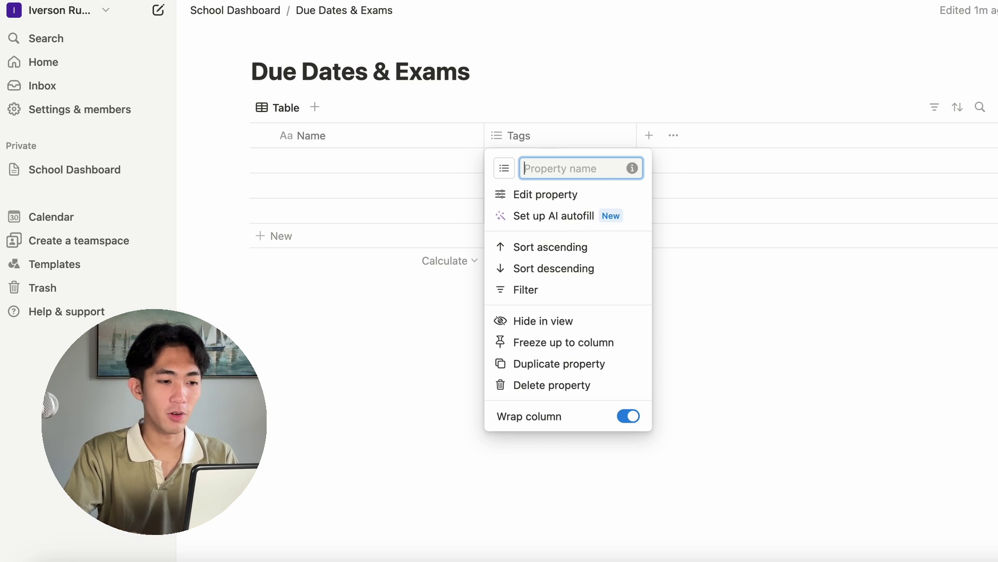
type("Class")
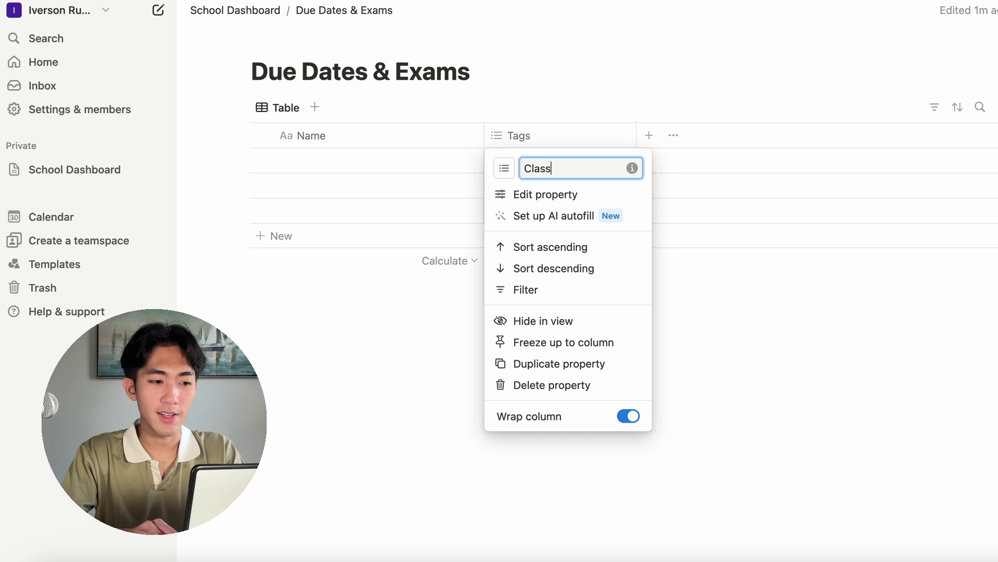
key("Return")
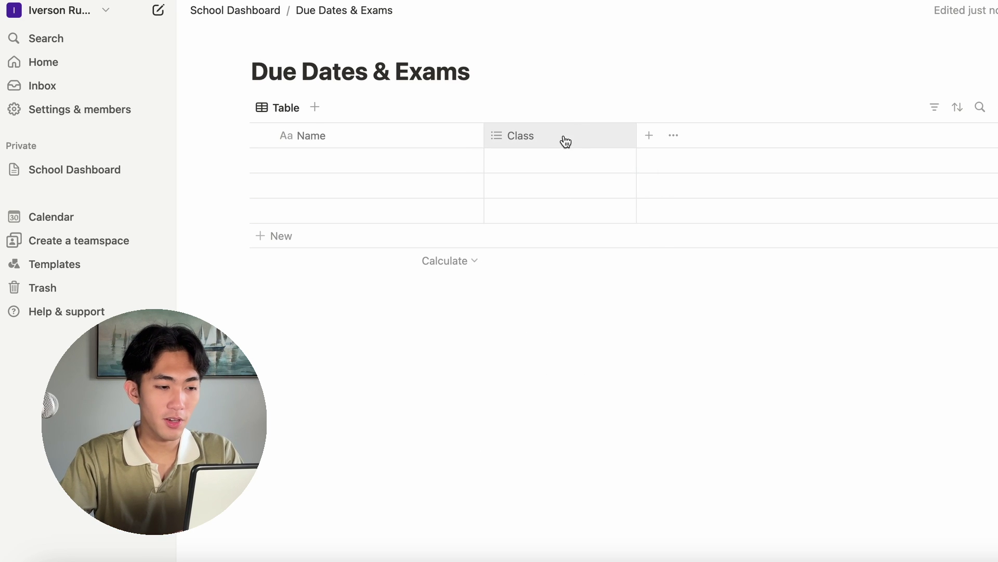
Add Class options English 101, History 101, Science, Math 101 and Geography 101
left_click(563, 136)
left_click(561, 198)
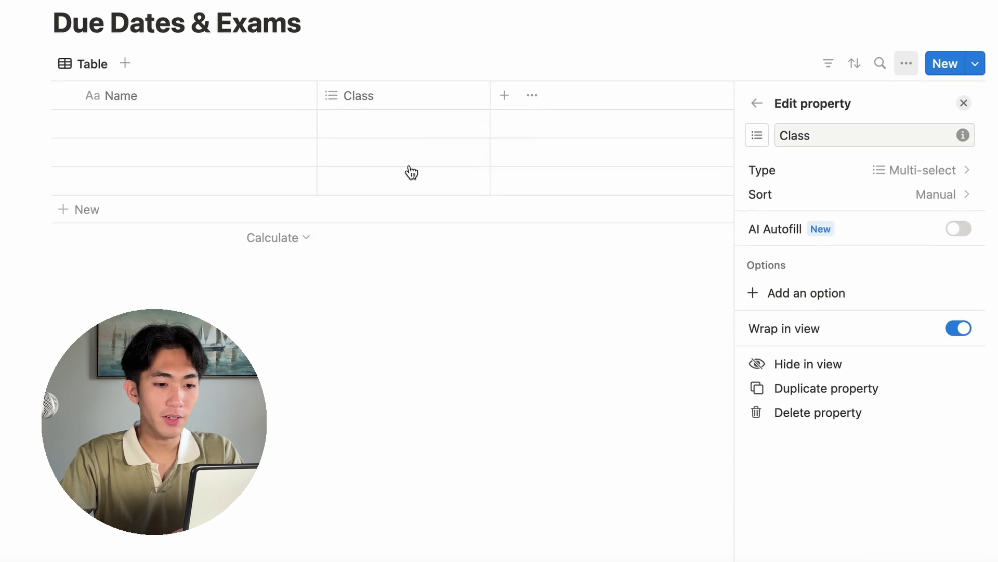
left_click(734, 285)
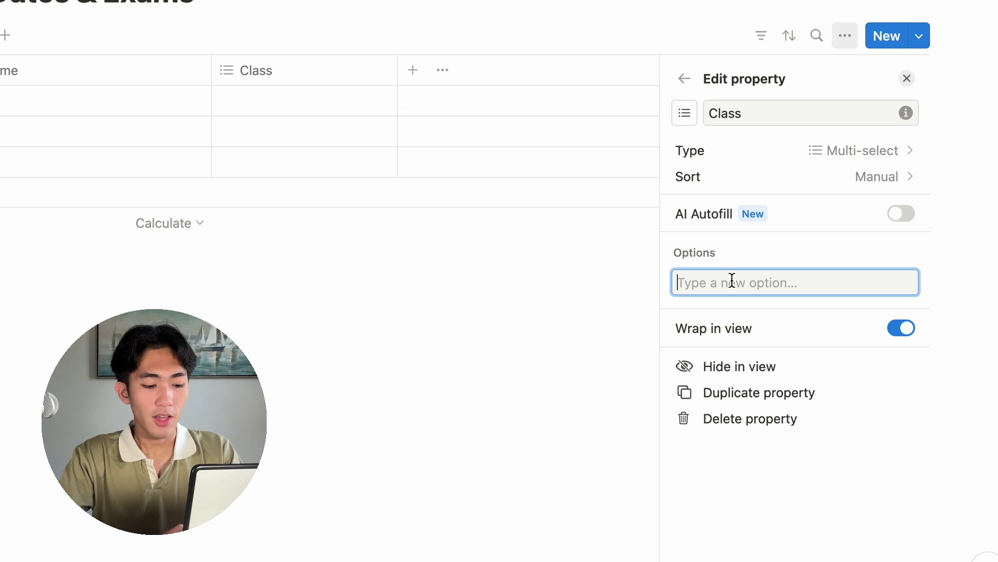
type("Engli")
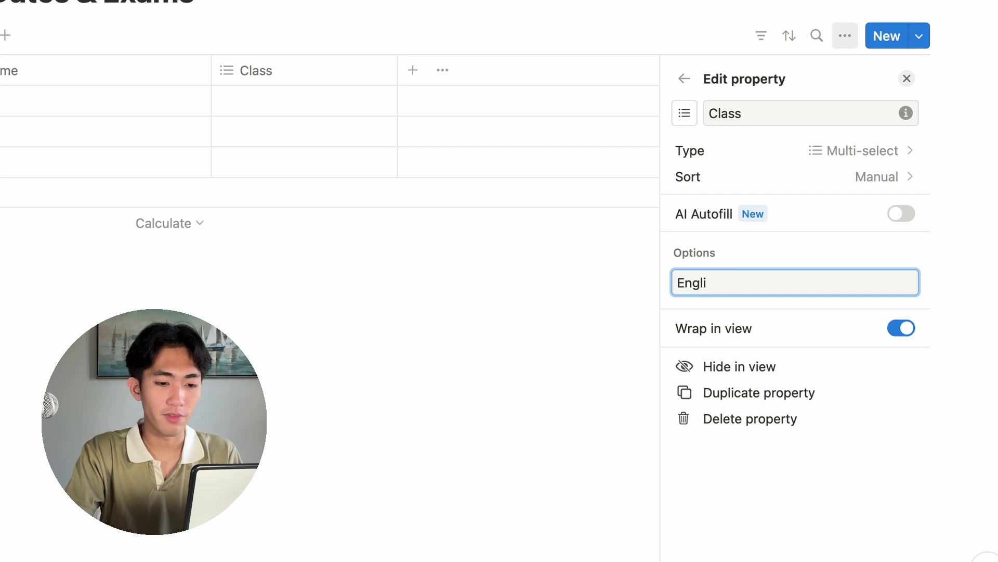
type("sh 101")
key("Return")
type("History 101")
key("Return")
type("Science")
key("Return")
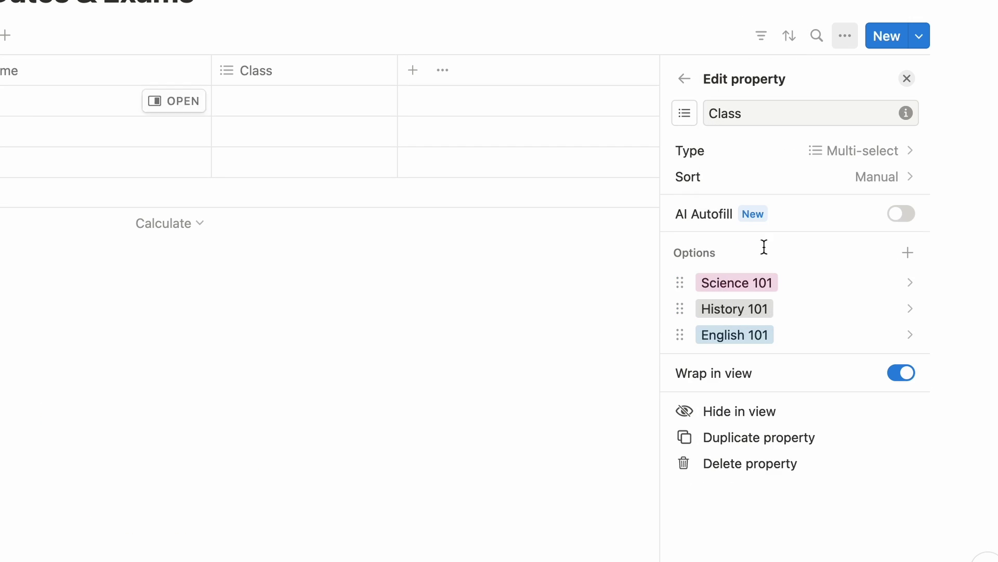
left_click(907, 252)
type("Math 101")
key("Return")
type("Geography")
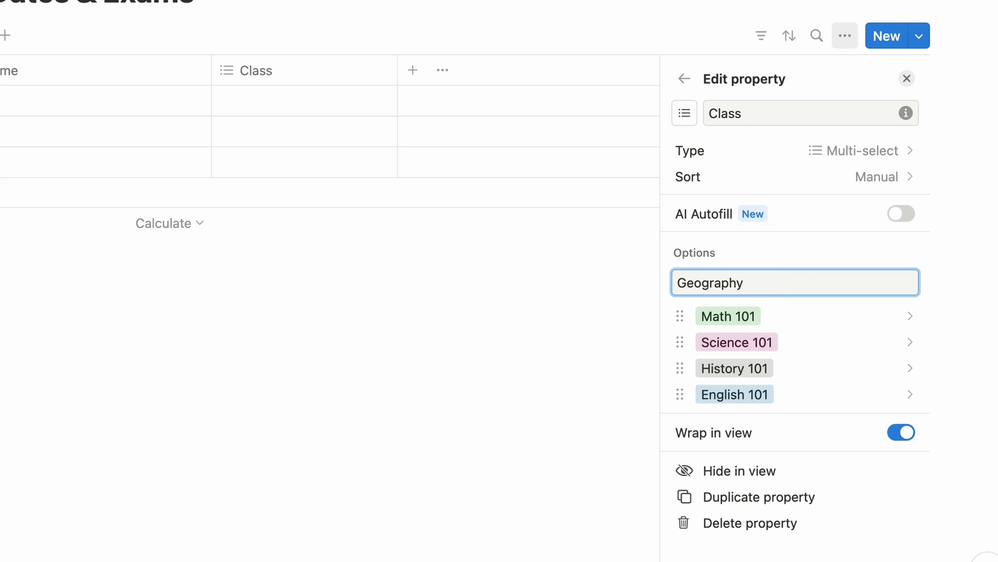
type(" 101")
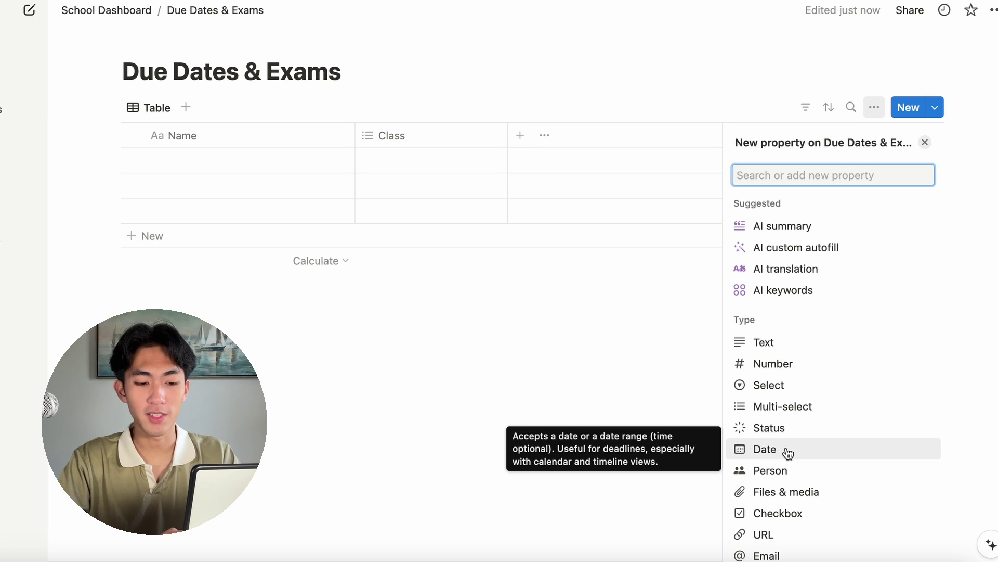
Add a date column named Due Date and drag it to the front of the table
left_click(619, 270)
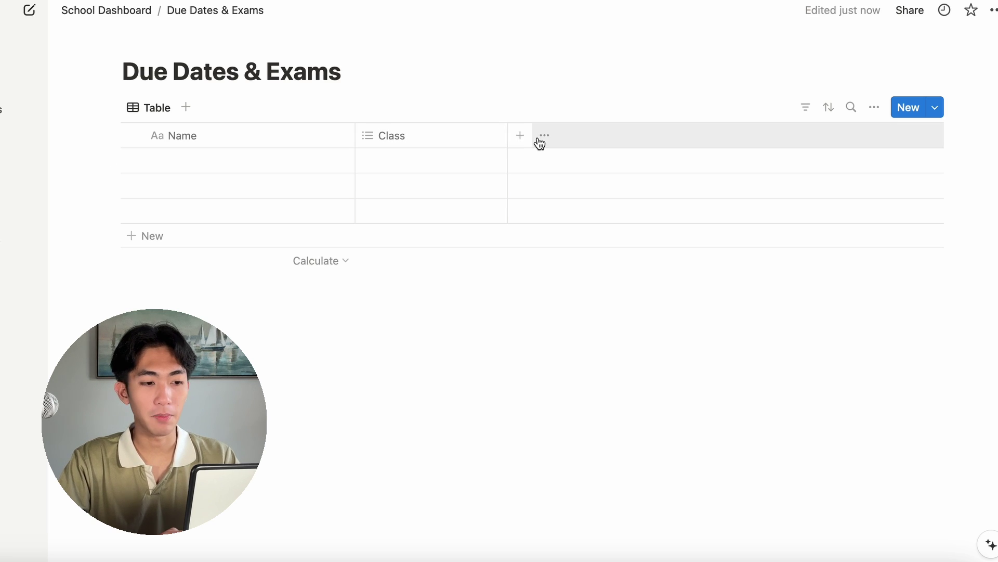
left_click(519, 138)
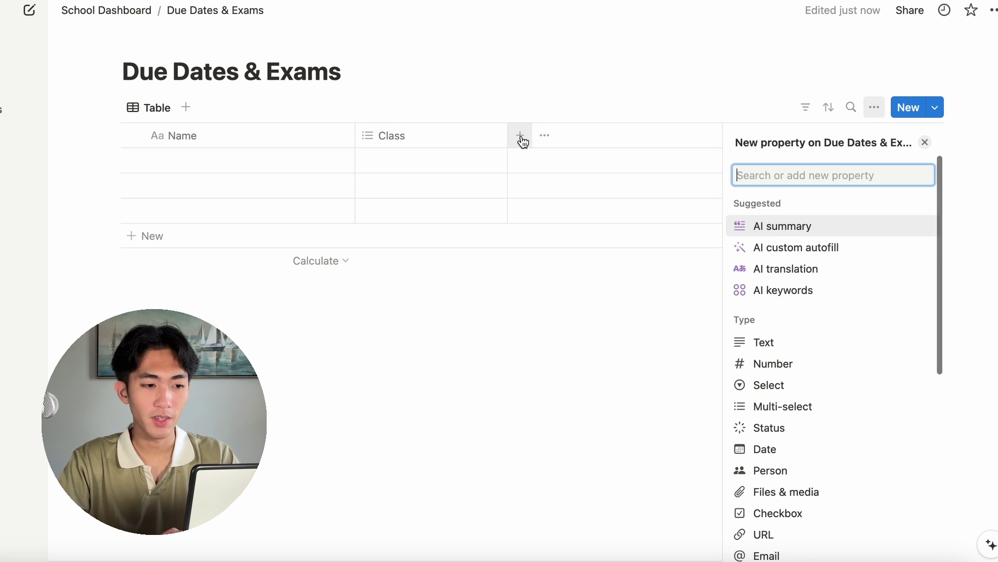
left_click(812, 447)
type("Due")
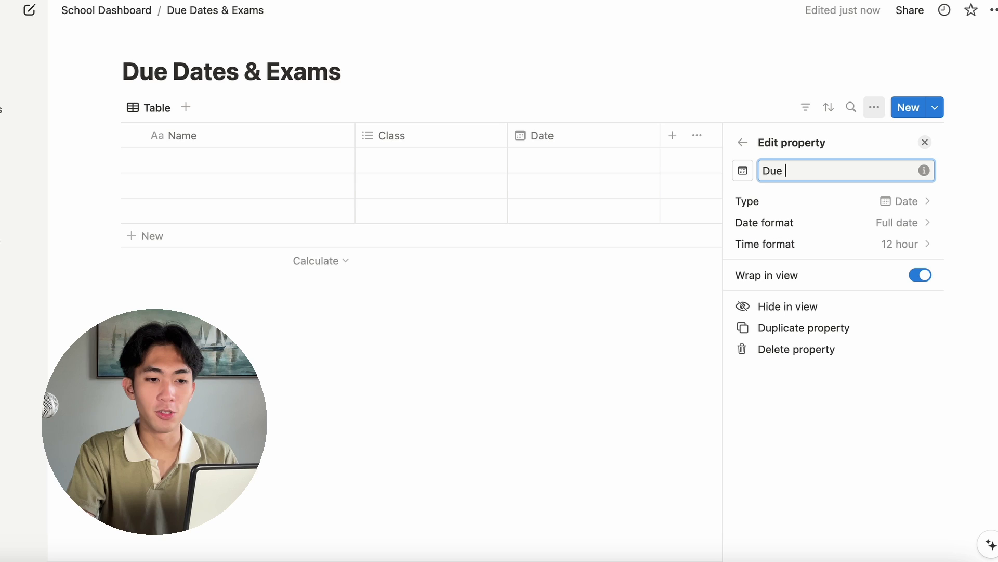
type(" Date")
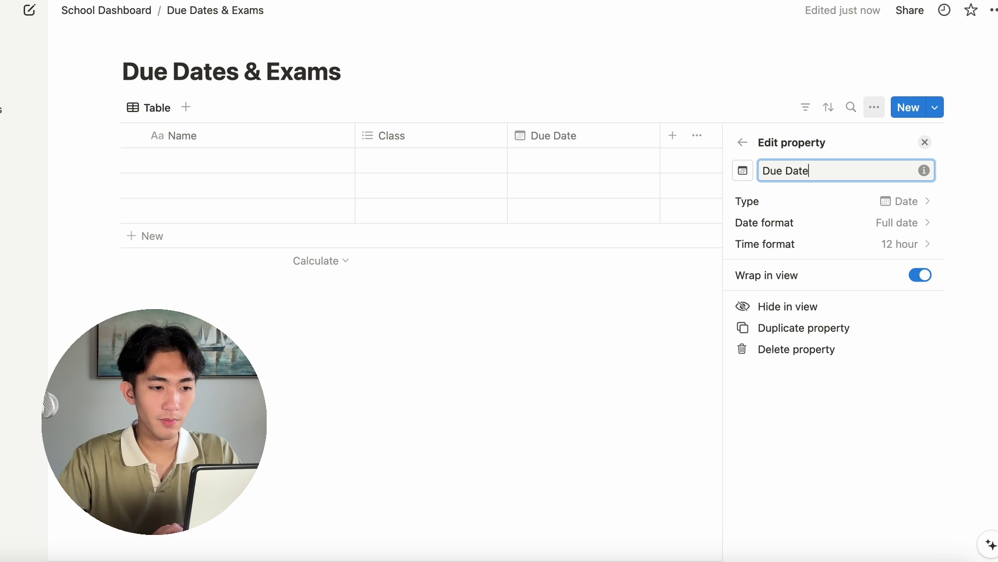
left_click(719, 142)
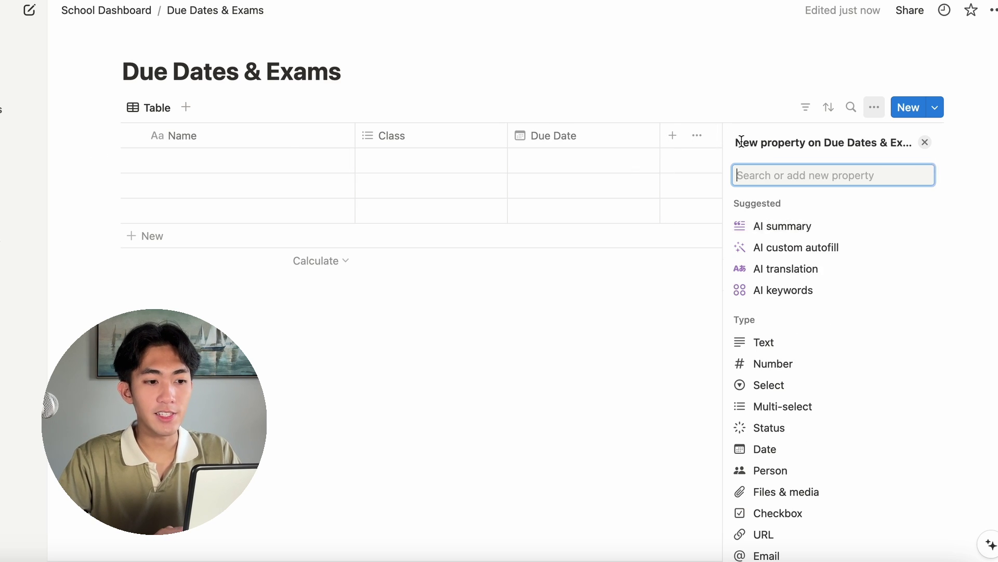
left_click(926, 144)
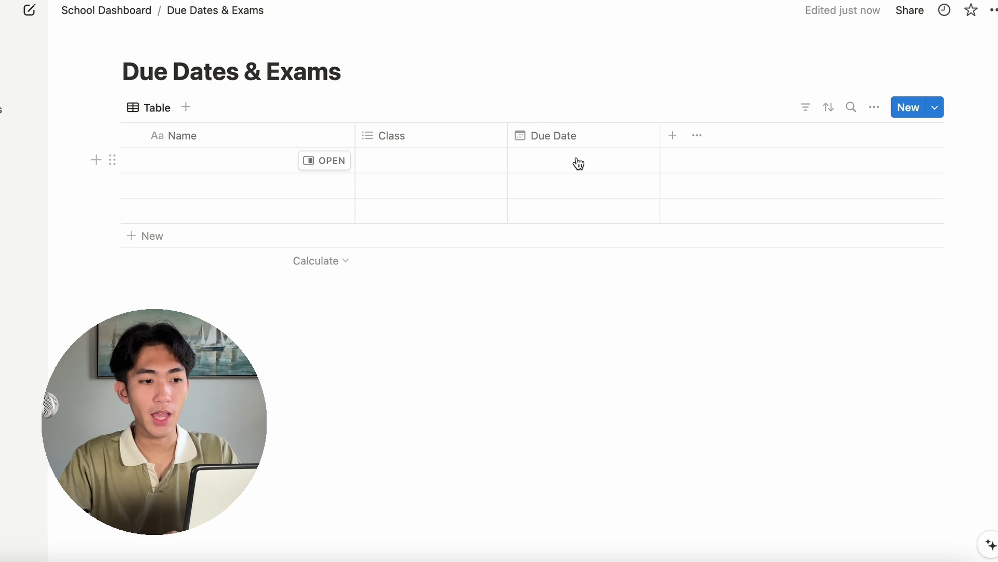
left_click_drag(586, 145, 279, 141)
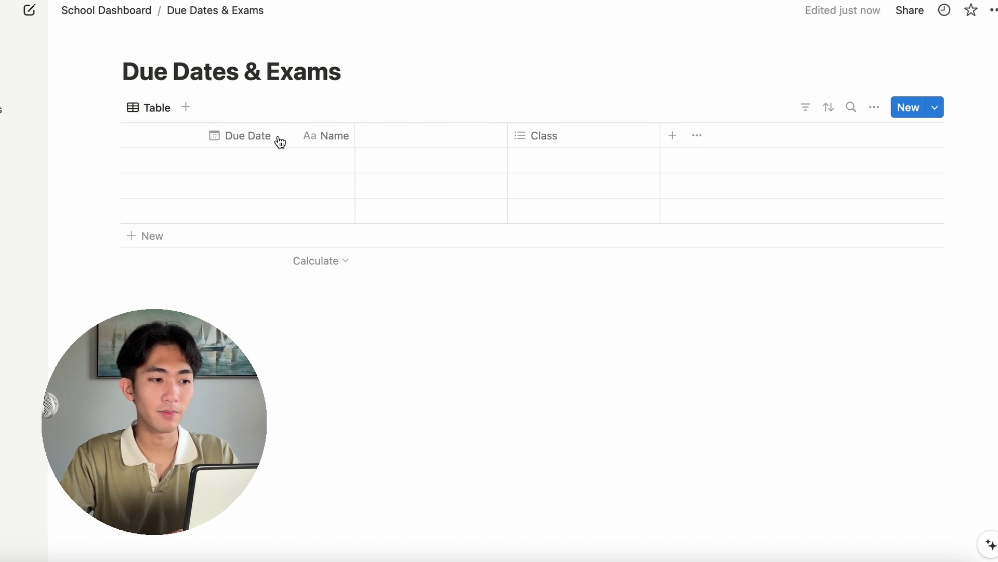
Add a multi-select property named Type
left_click(673, 136)
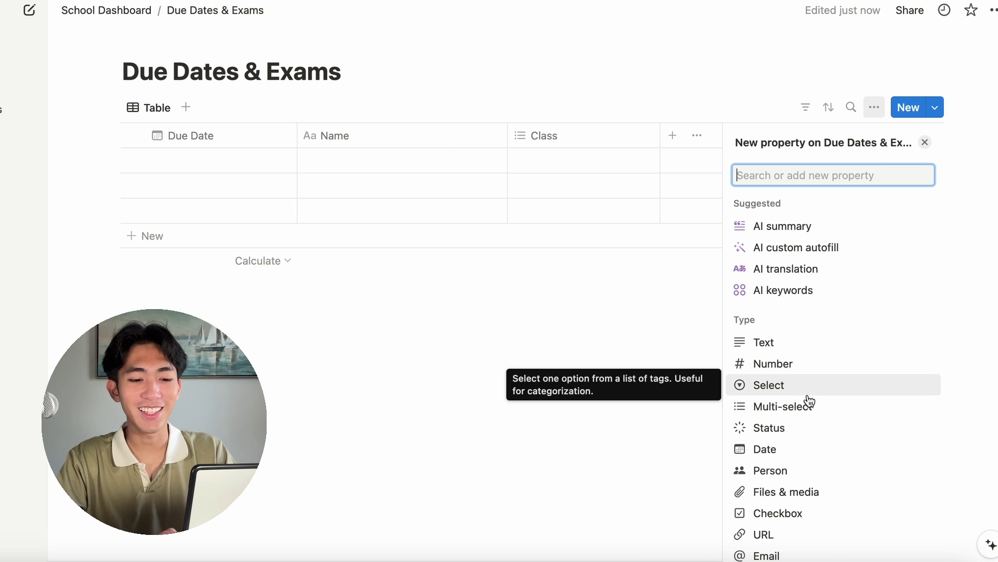
left_click(818, 414)
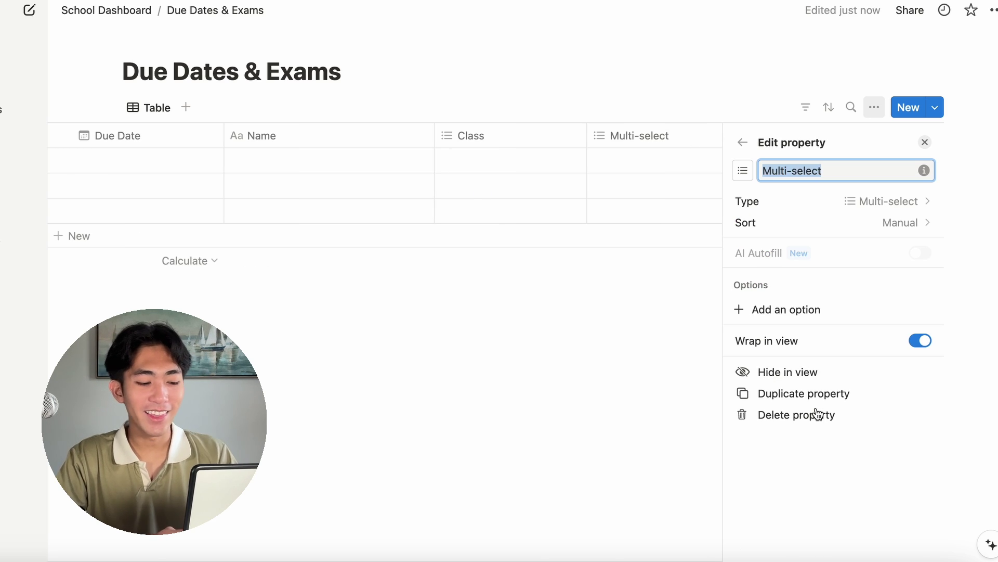
type("Type")
Give Type the options Assignments, Discussion, Quiz, Exam and Project
left_click(785, 309)
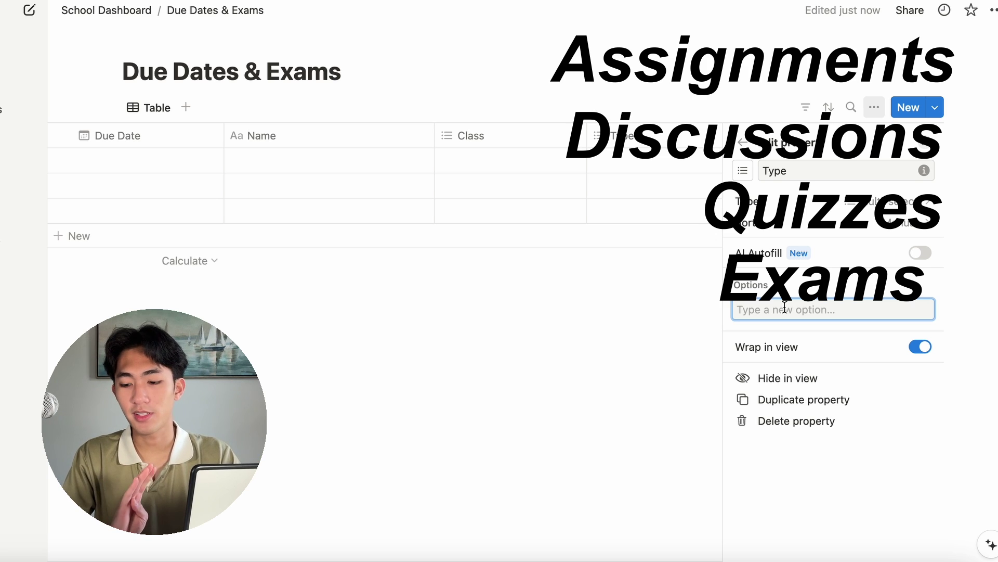
type("Assignme")
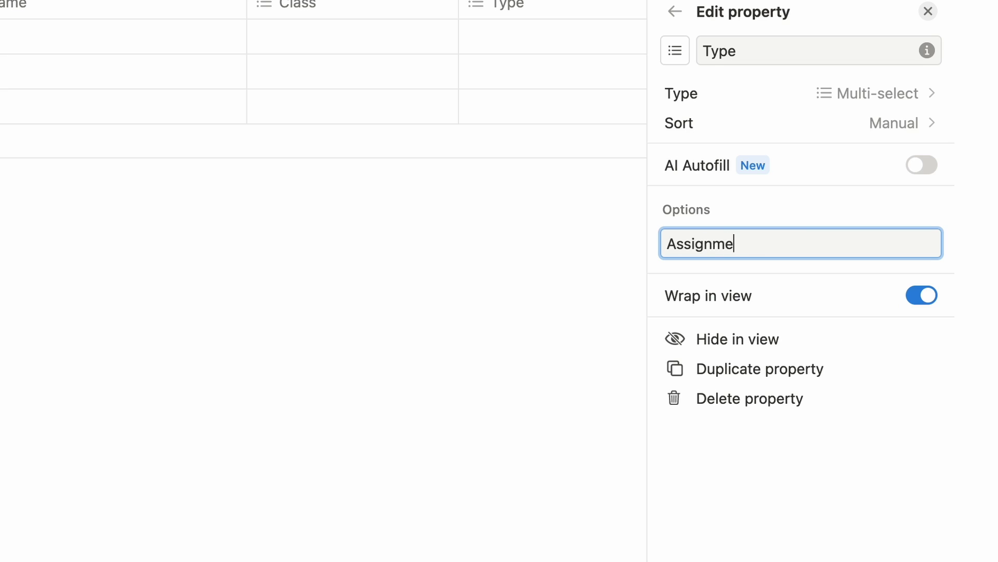
type("nts")
key("Return")
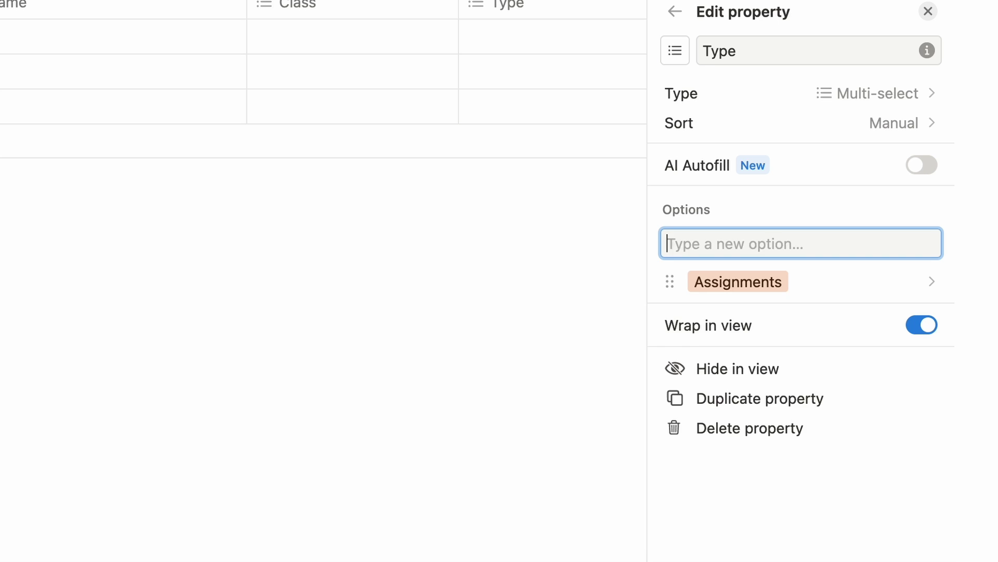
type("Discussion")
key("Return")
type("Quiz")
key("Return")
type("Exam")
key("Return")
type("Project")
key("Return")
key("Escape")
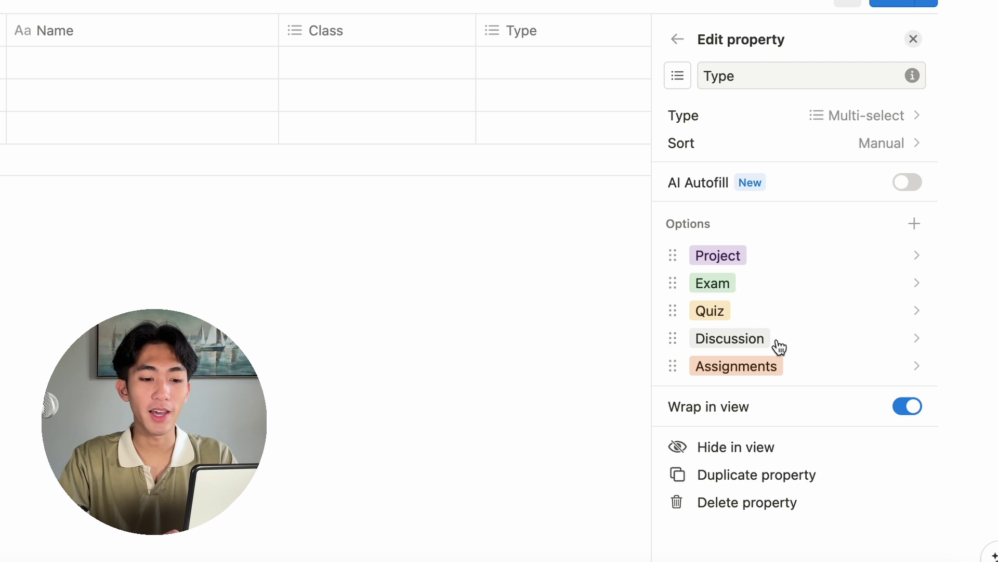
Color the Discussion tag blue and return to the table
left_click(757, 338)
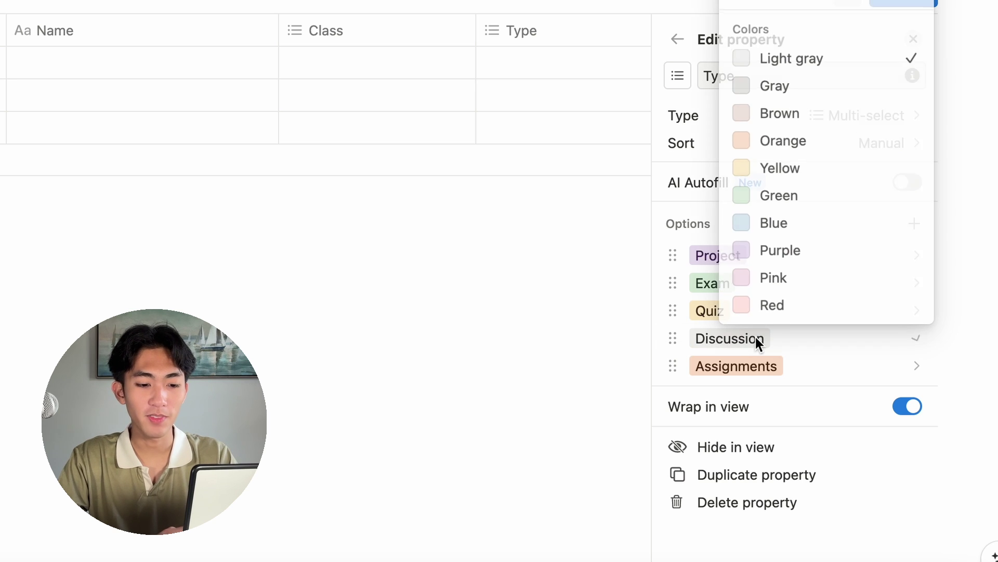
left_click(793, 229)
left_click(685, 310)
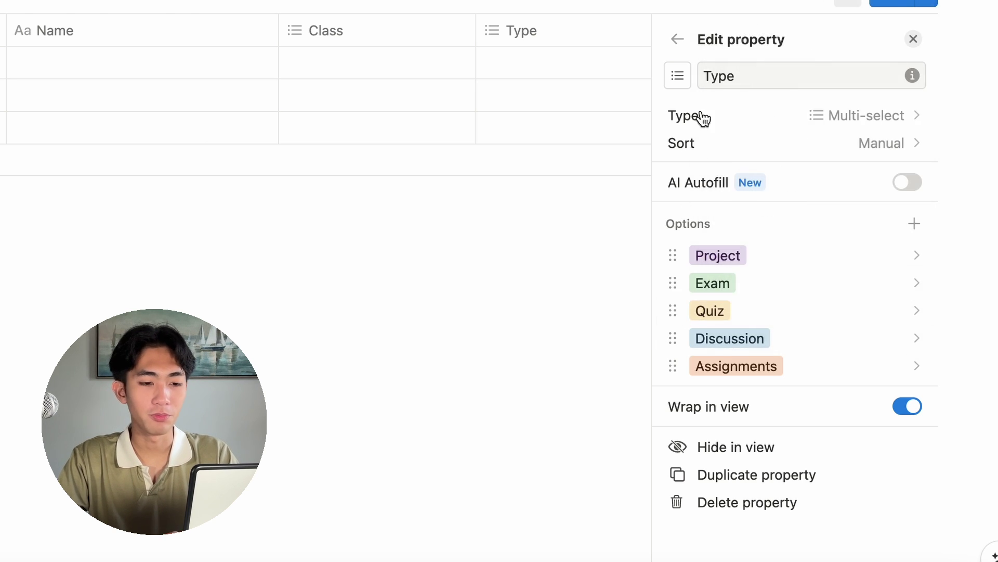
left_click(914, 39)
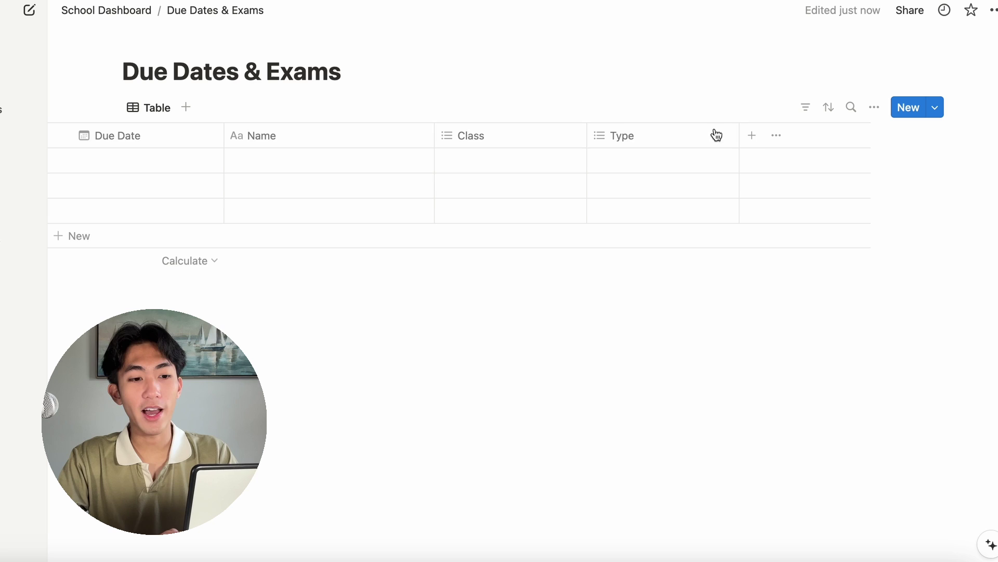
Add a text property named Description to the table
left_click(753, 138)
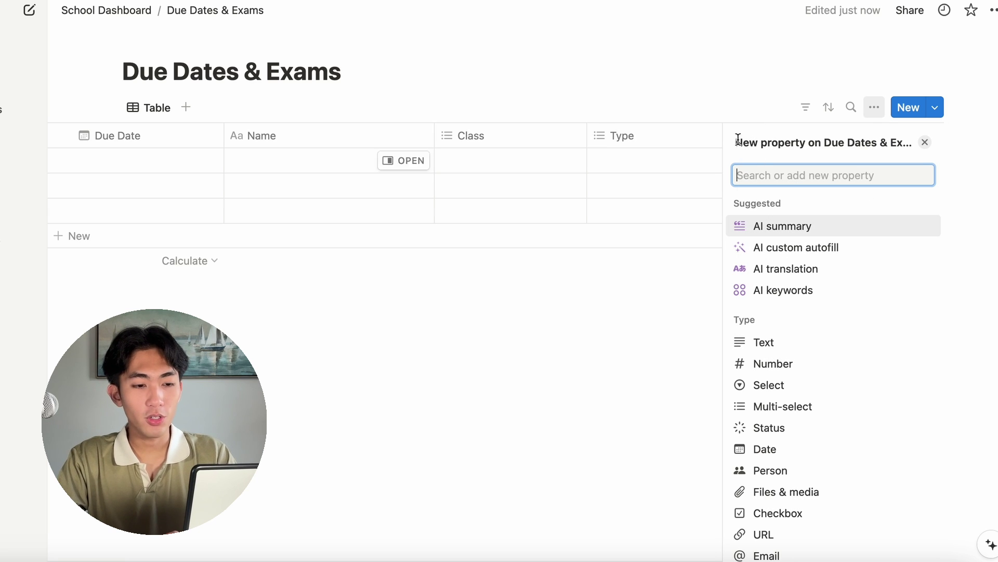
left_click(771, 342)
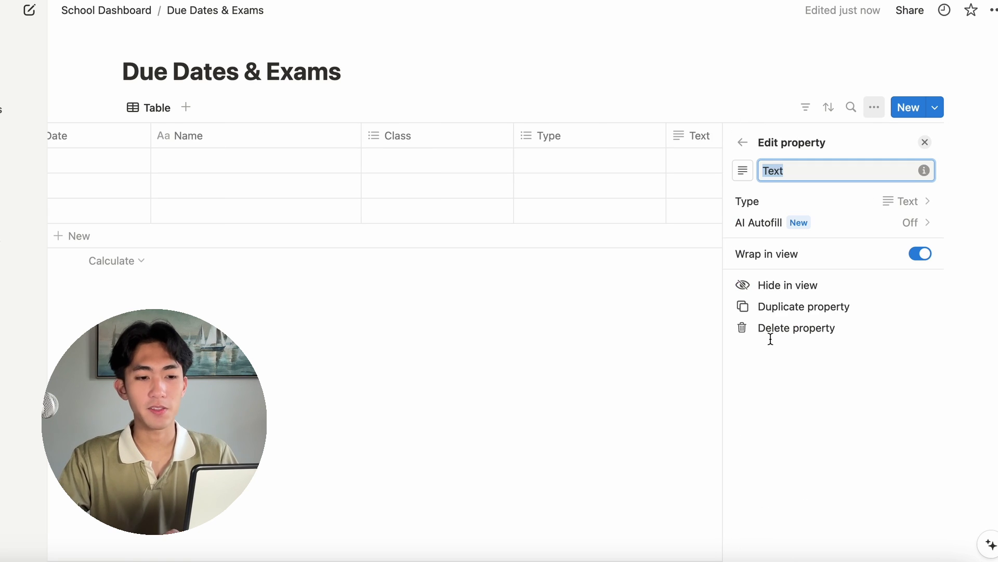
type("Description")
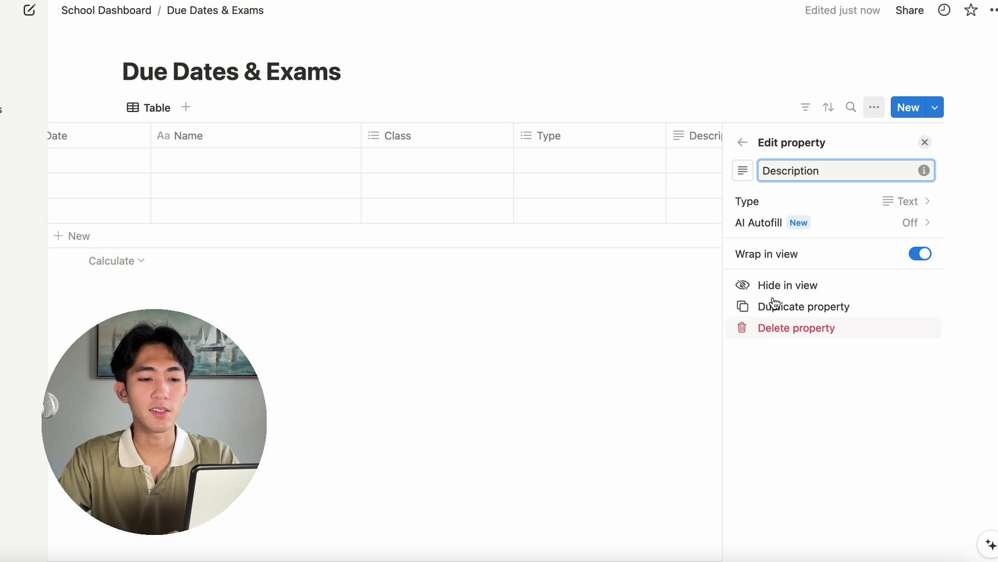
left_click(629, 316)
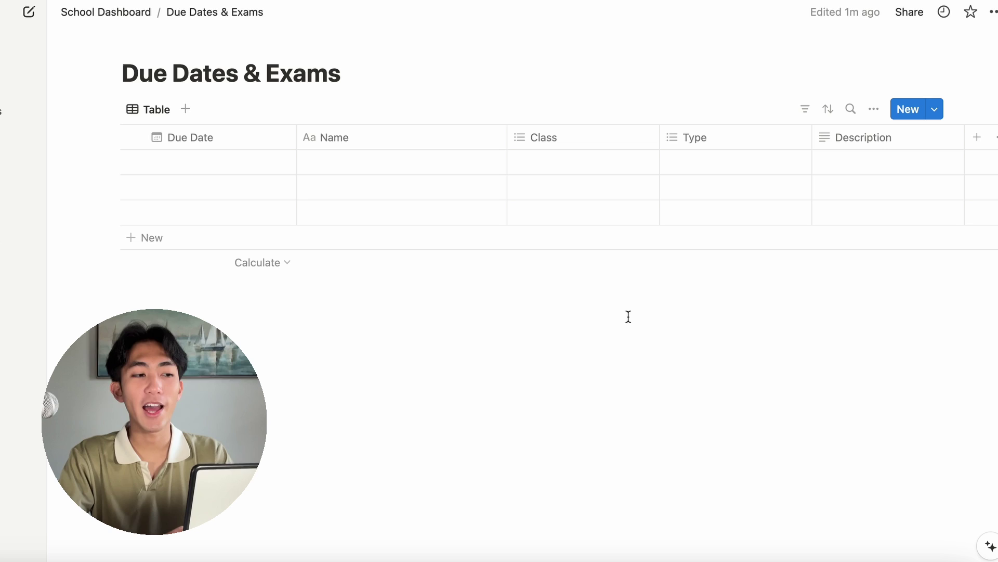
Add a new entry titled Vision Of The Future with Class English 101
scroll(628, 316, "right", 3)
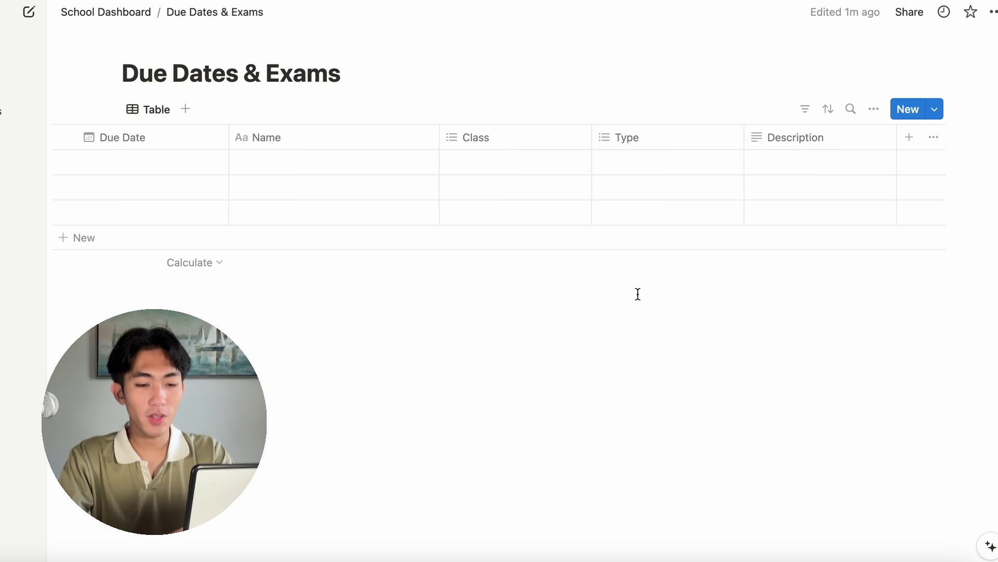
left_click(908, 116)
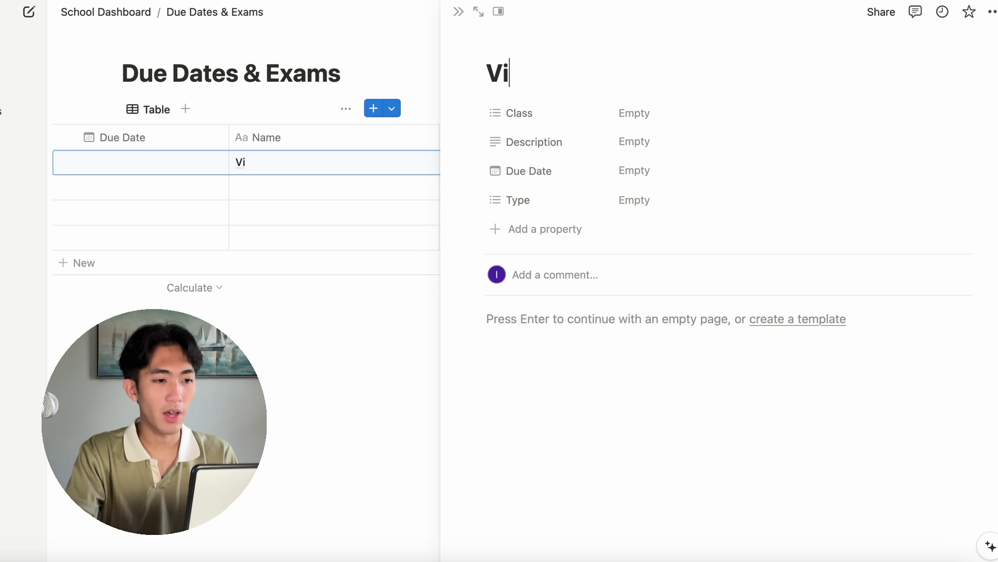
type("sion Of The Future")
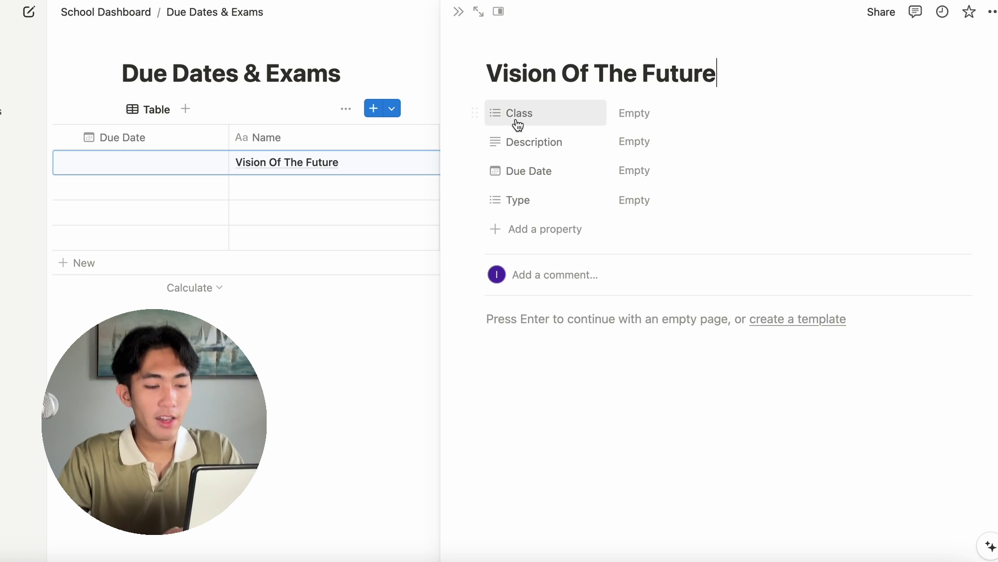
left_click(645, 112)
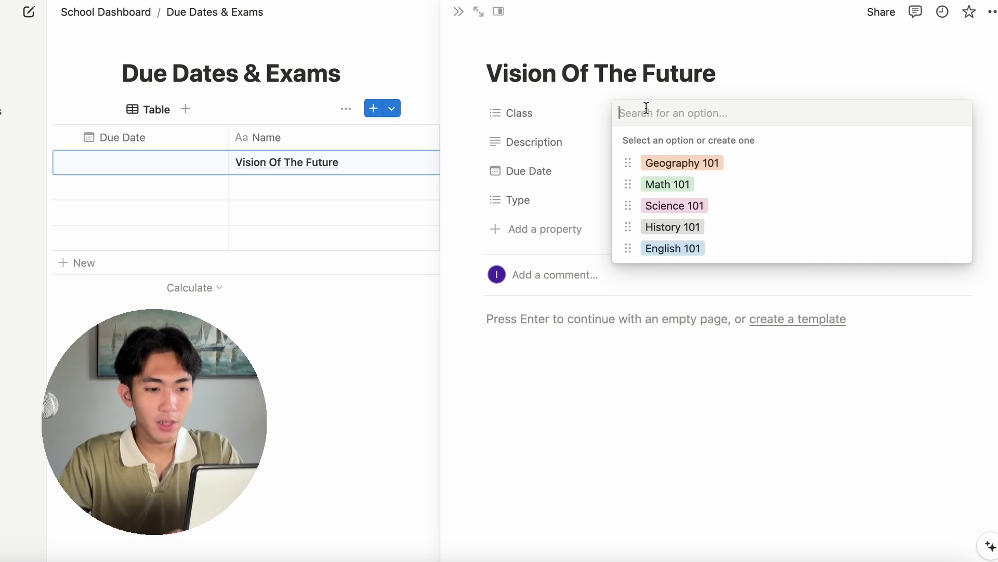
left_click(714, 254)
left_click(572, 128)
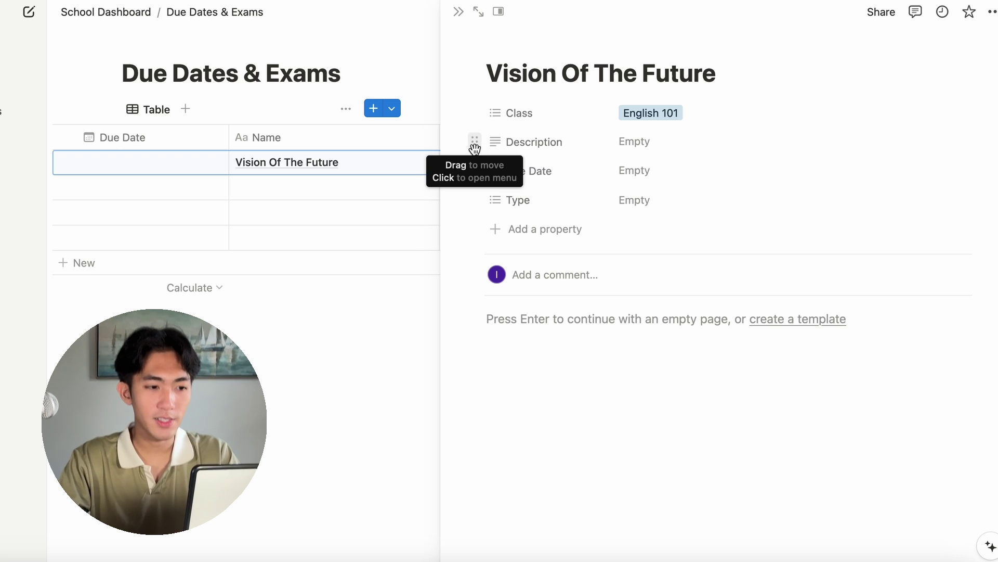
Move Due Date and Type above Description, set due June 6, 2024, type Discussion
left_click_drag(477, 167, 479, 139)
left_click_drag(473, 199, 476, 160)
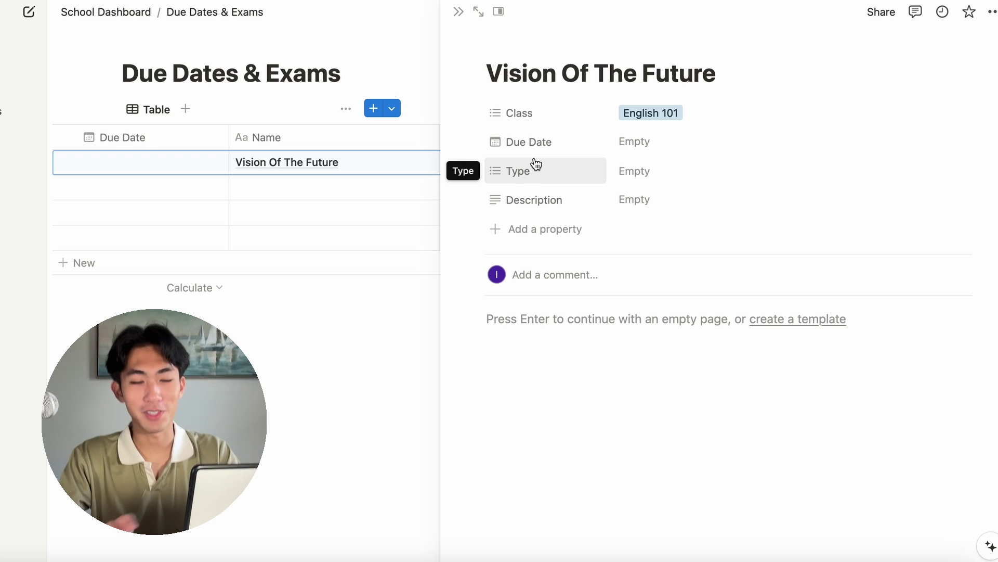
left_click(658, 148)
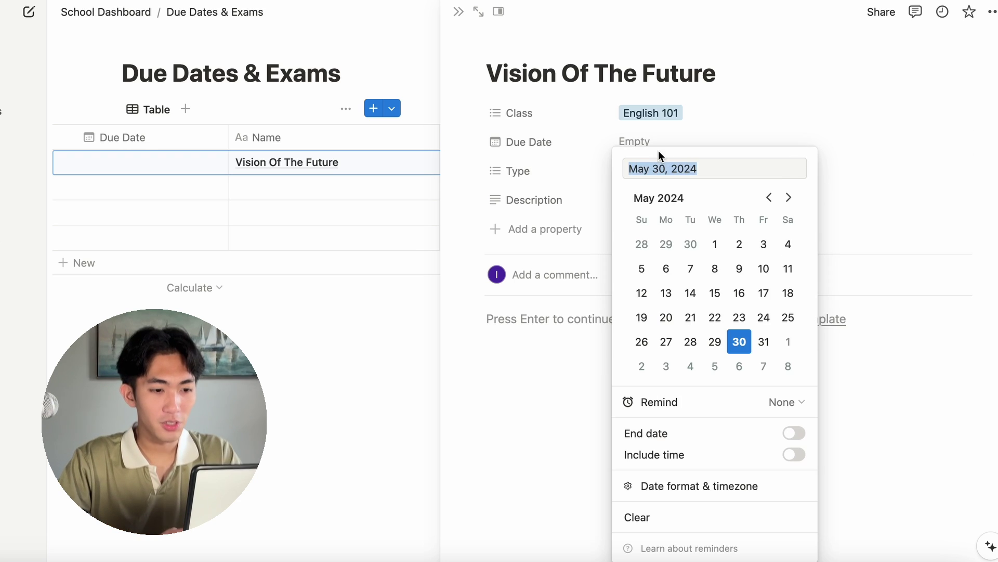
left_click(750, 370)
left_click(573, 174)
left_click(634, 171)
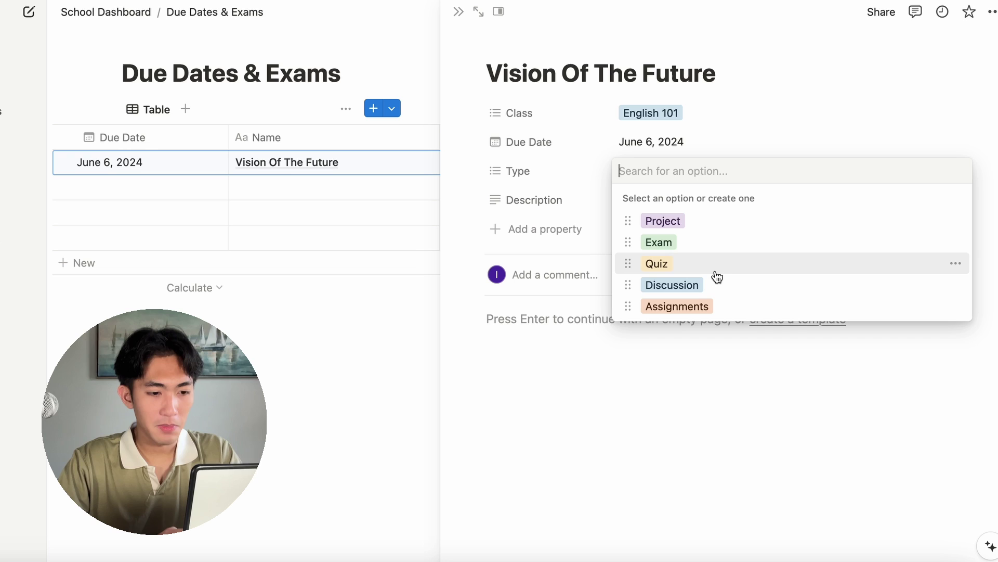
left_click(718, 286)
left_click(594, 193)
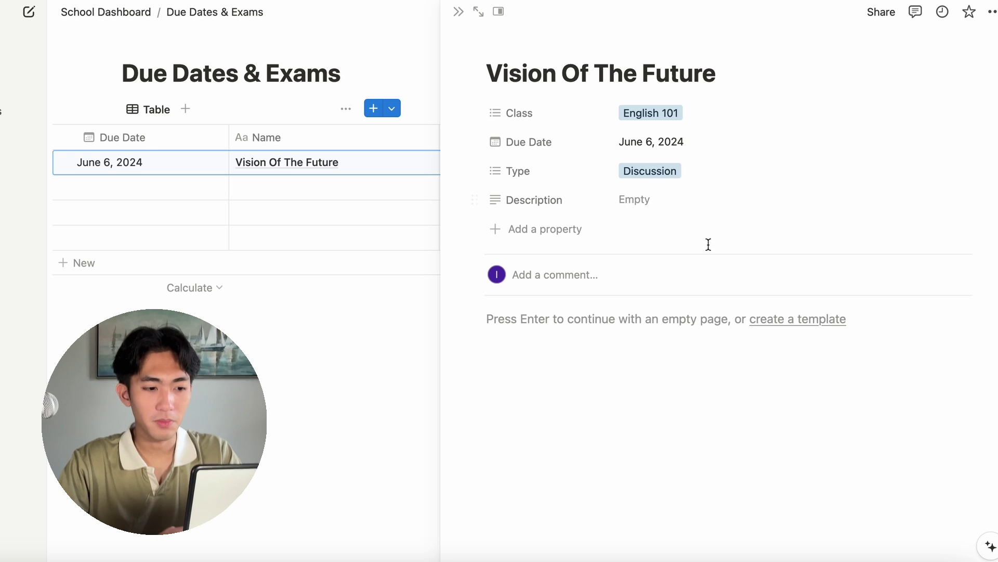
left_click(458, 12)
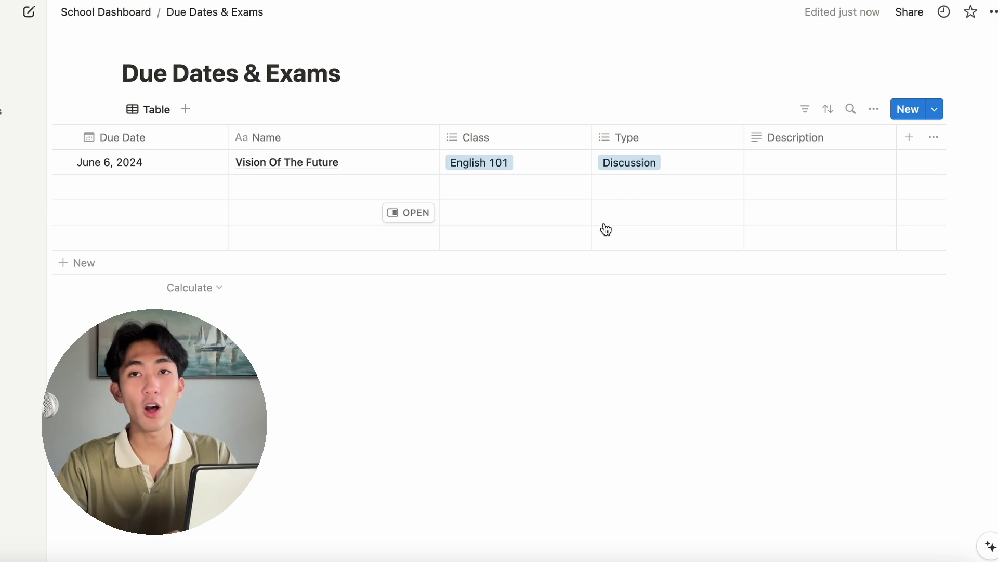
Add a Buzz Lightyear Analysis entry and set its class, due date and type
left_click(914, 110)
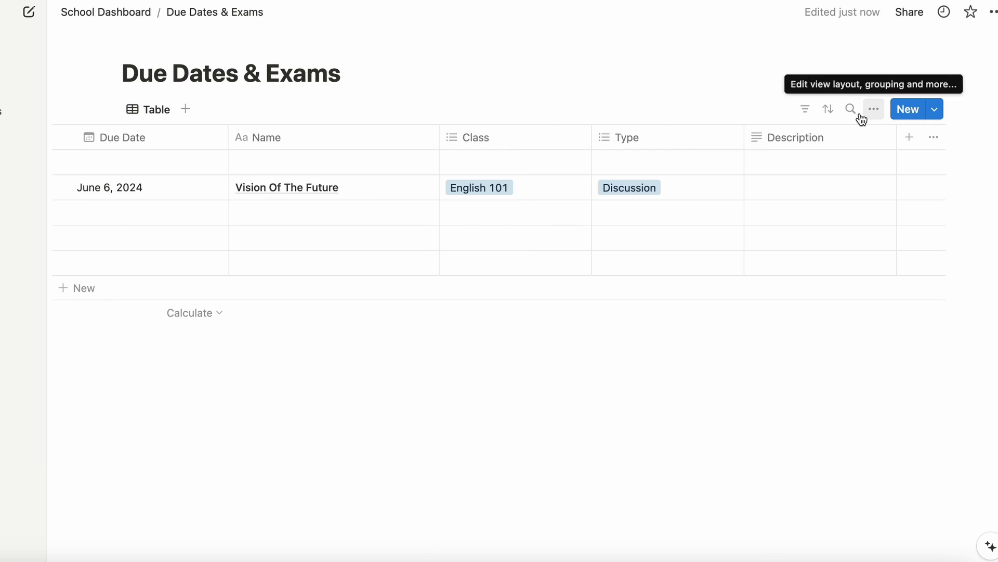
left_click(908, 108)
type("Shakespeare 1")
key("BackSpace")
type("Romeo ANaly")
key("BackSpace")
key("BackSpace")
key("BackSpace")
key("BackSpace")
type("nalysis")
key("ctrl+Left")
key("shift+Home")
type("Buzz Lightyear")
left_click(634, 113)
left_click(635, 141)
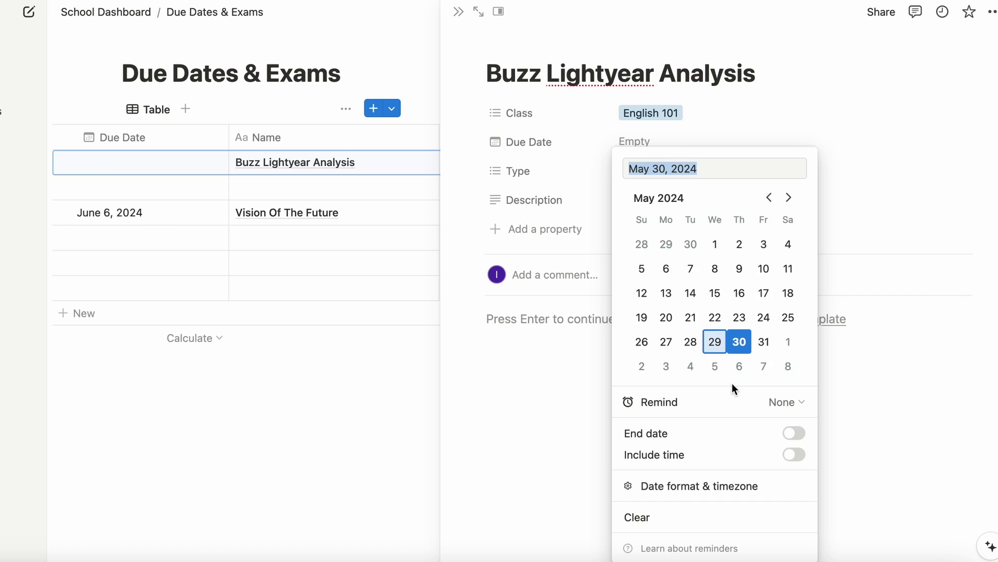
left_click(733, 383)
left_click(635, 171)
Add Floptropica Case Study: class History 101, due June 13, 2024, type Quiz
left_click(374, 109)
type("Ju")
key("BackSpace")
key("BackSpace")
type("Floptropica")
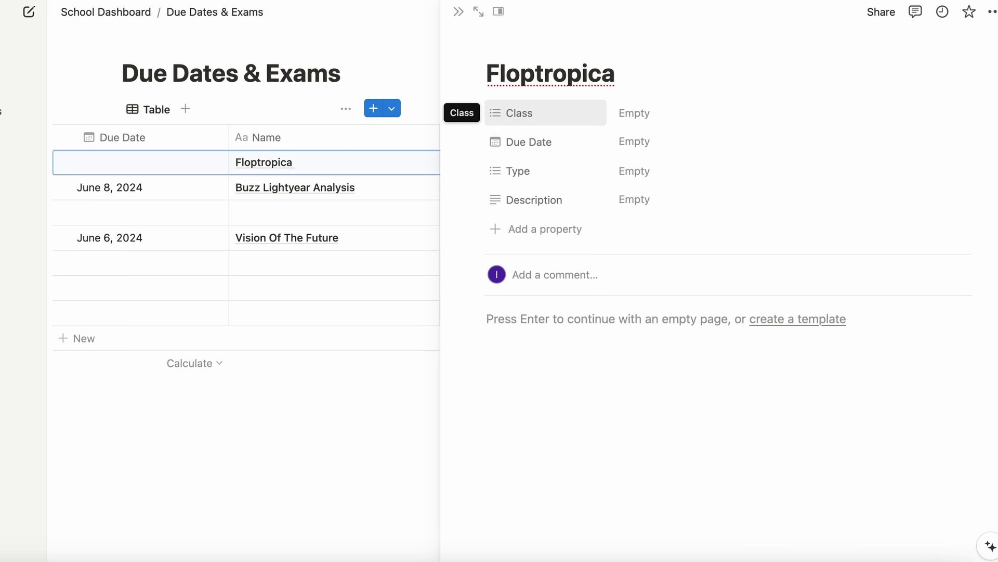
type(" Case Study")
left_click(635, 113)
left_click(704, 225)
left_click(635, 141)
left_click(763, 292)
left_click(635, 171)
left_click(639, 223)
Add Le Sserafim PowerPoint with class Science 101 and set its due date
left_click(374, 108)
type("Le")
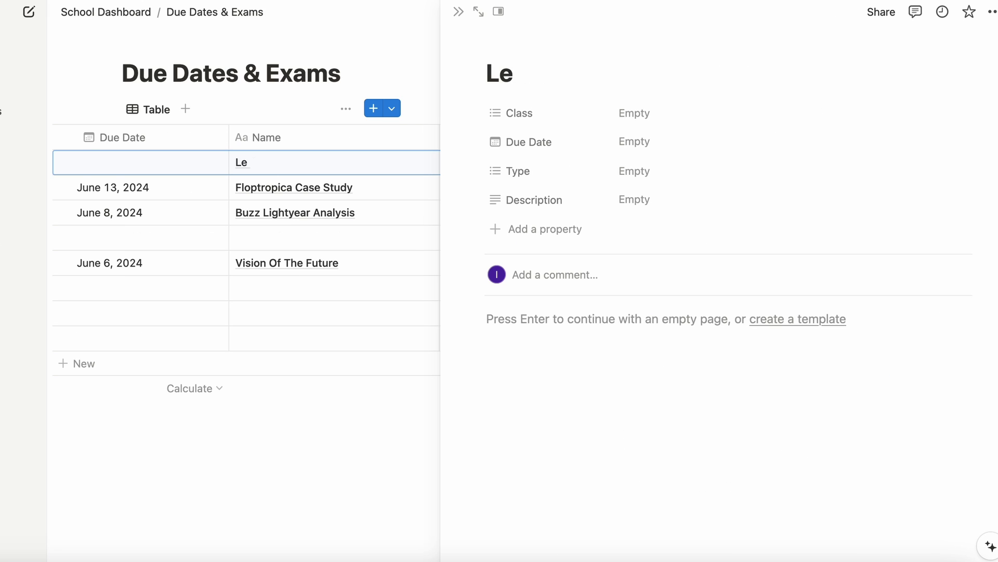
type(" Sserafim PowerPoint")
left_click(634, 113)
left_click(705, 203)
left_click(634, 141)
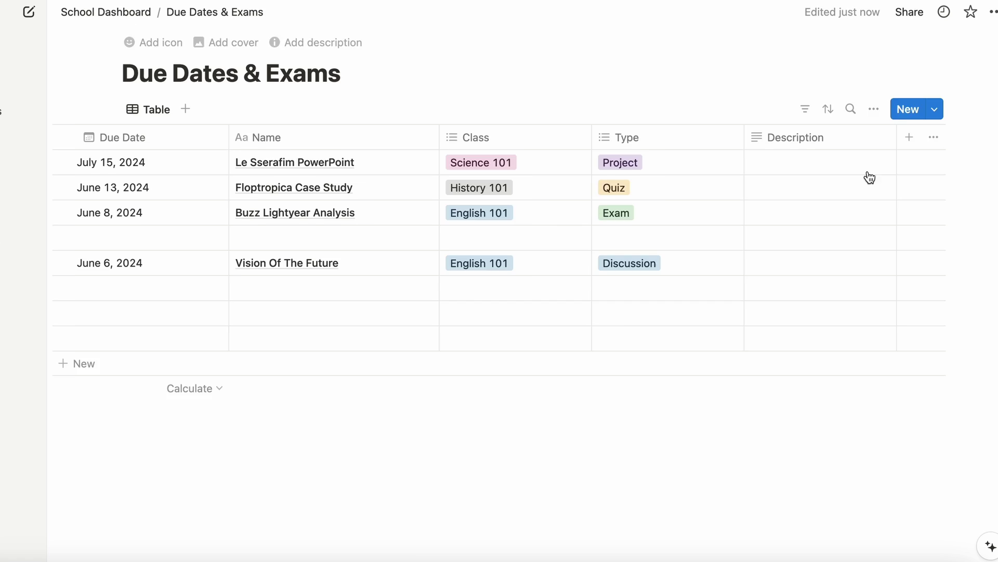
Add a new entry titled 'Stan Loona: Film Analysis'
left_click(907, 108)
type("Stan Loon")
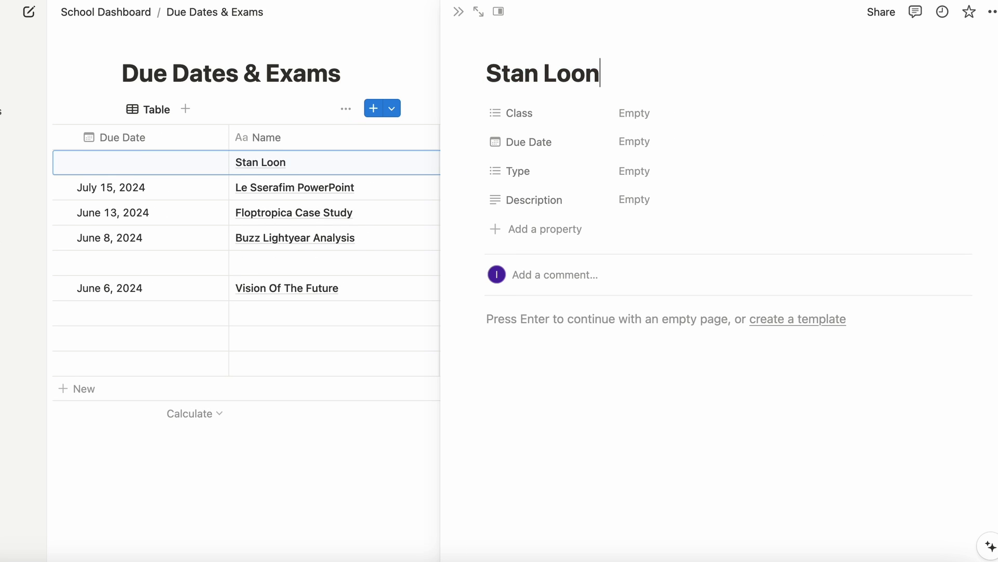
type("a: Film Analysis")
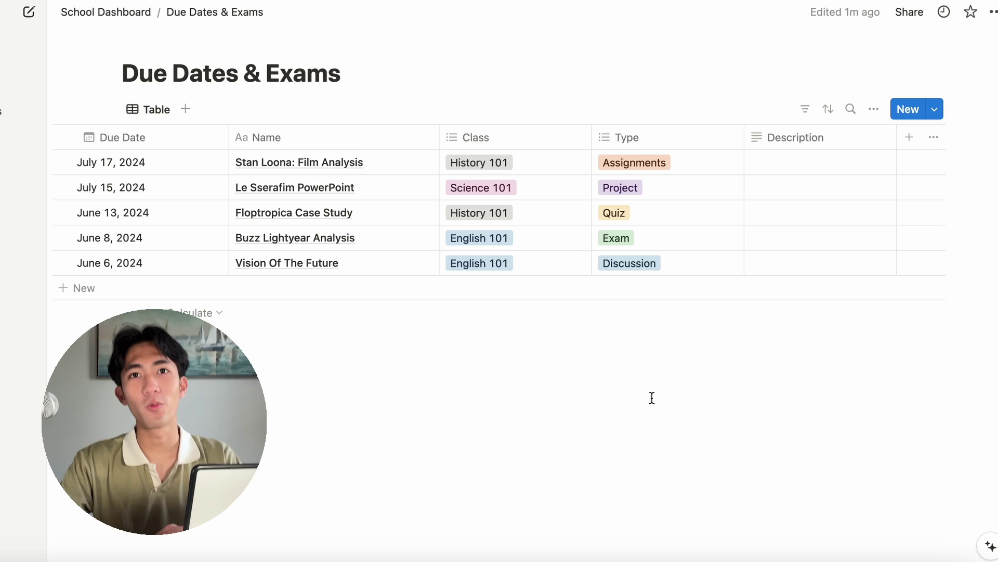
Sort the table by the Due Date column in ascending order
left_click(178, 137)
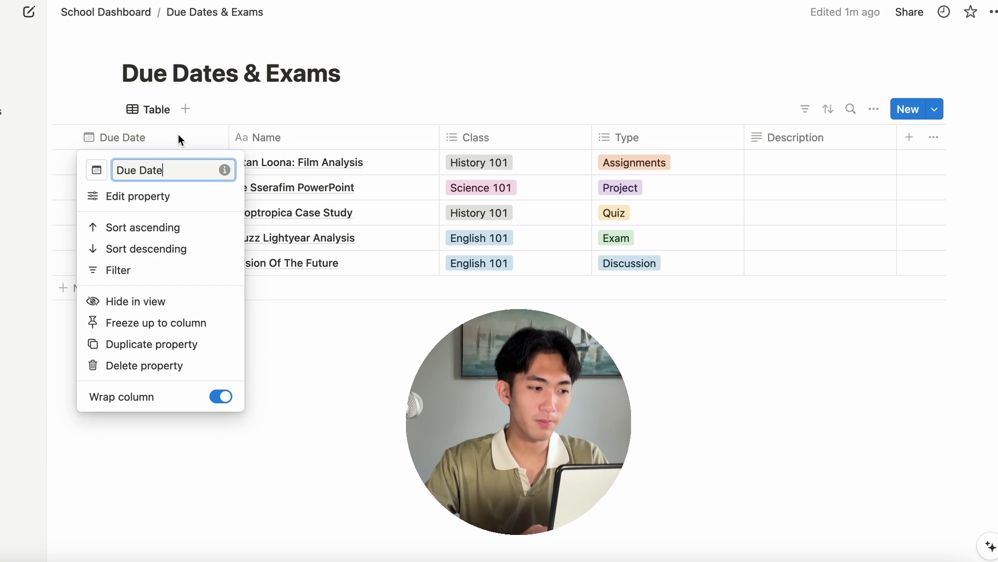
left_click(184, 230)
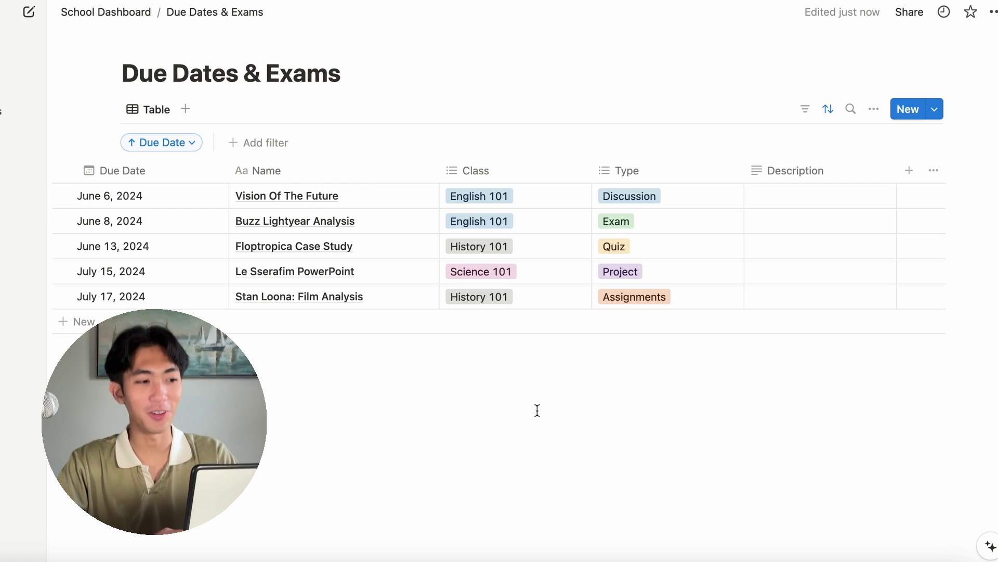
Add a Calendar-layout view named Calendar and dismiss the Notion Calendar promotion
left_click(182, 109)
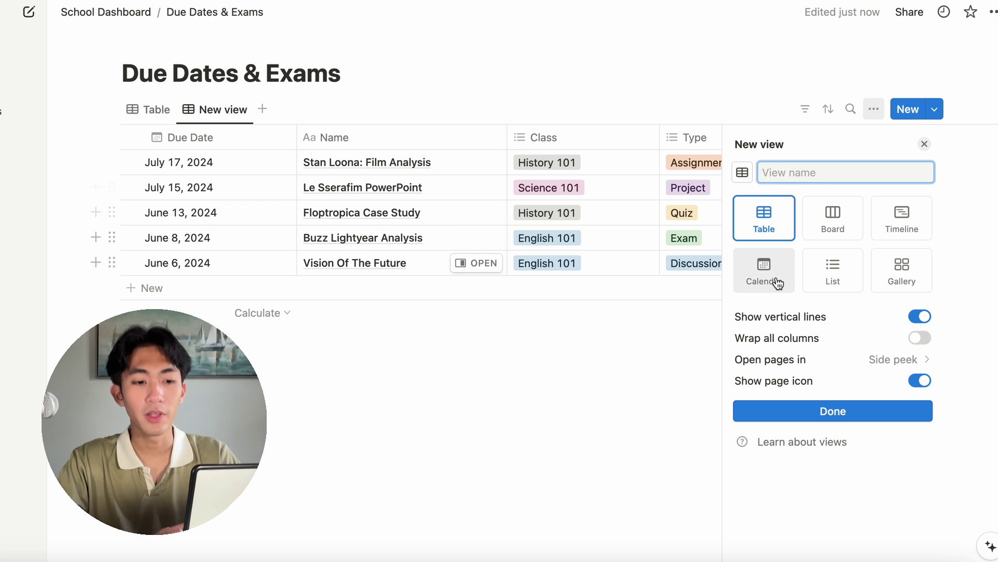
left_click(774, 281)
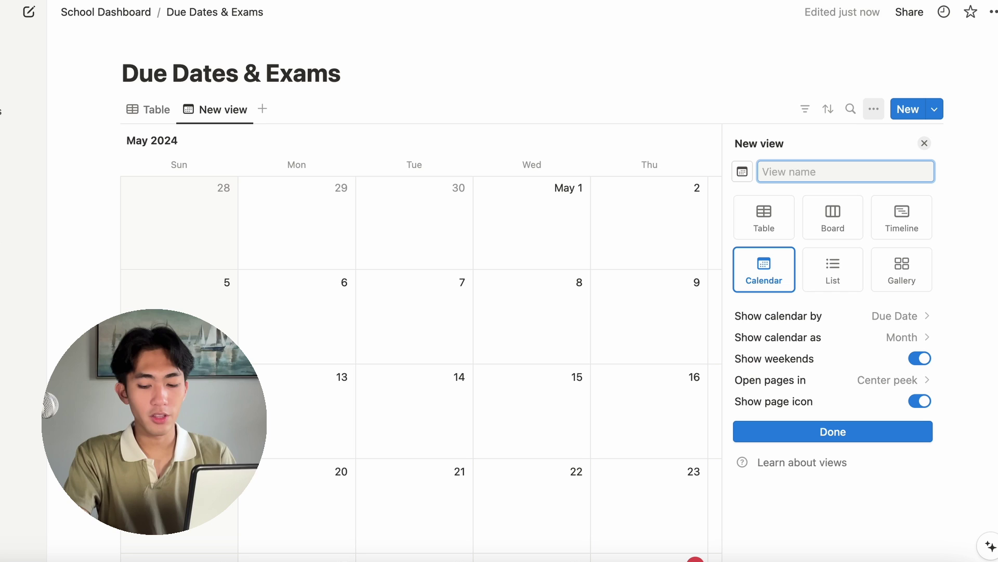
type("Calendar")
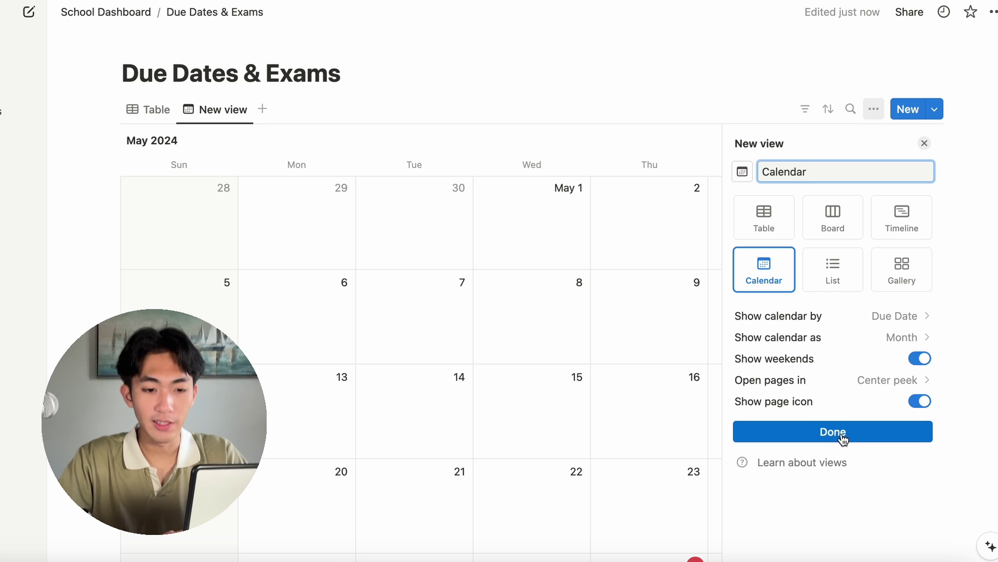
left_click(842, 435)
scroll(625, 369, "down", 5)
scroll(625, 363, "down", 1)
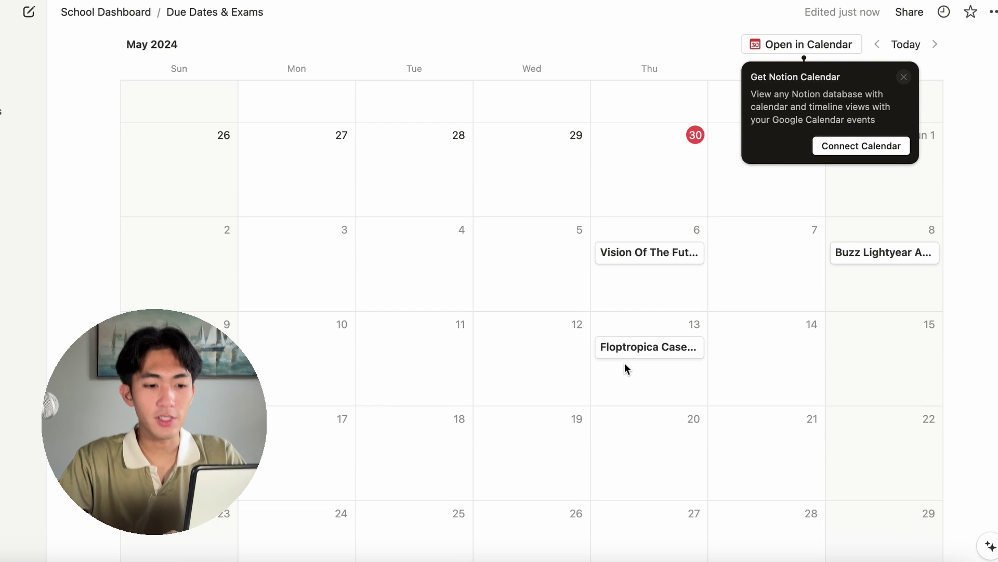
left_click(905, 79)
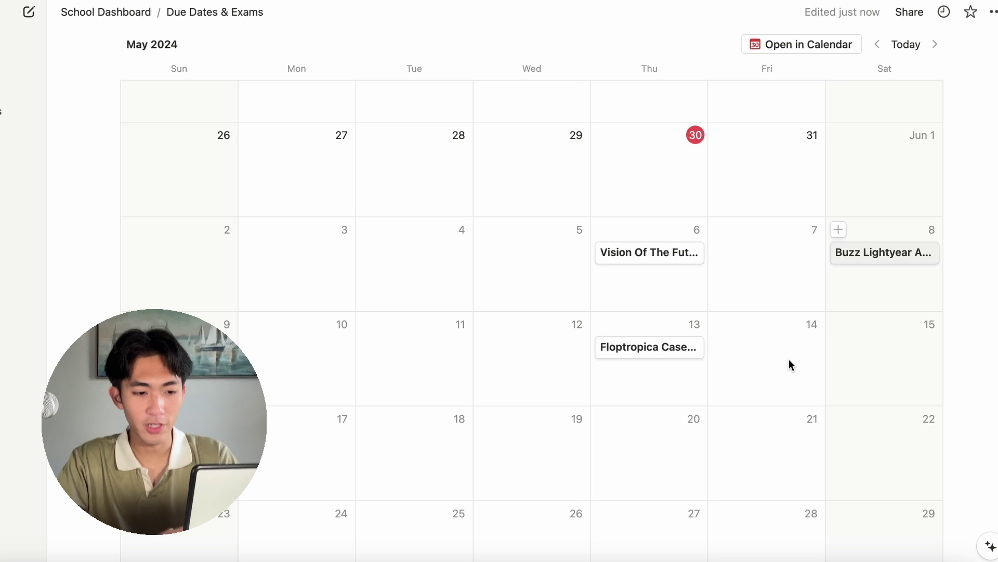
scroll(723, 341, "down", 10)
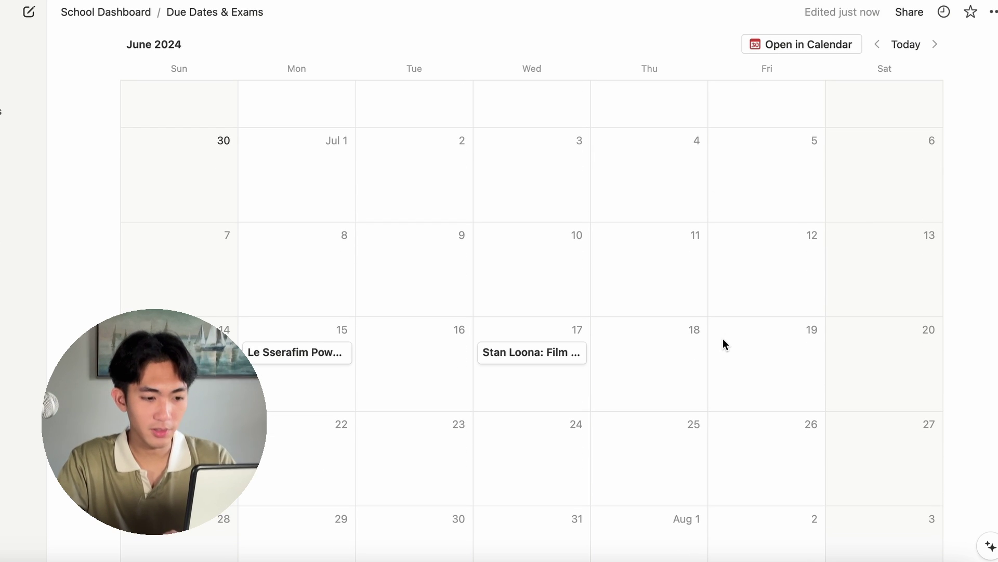
scroll(723, 339, "up", 10)
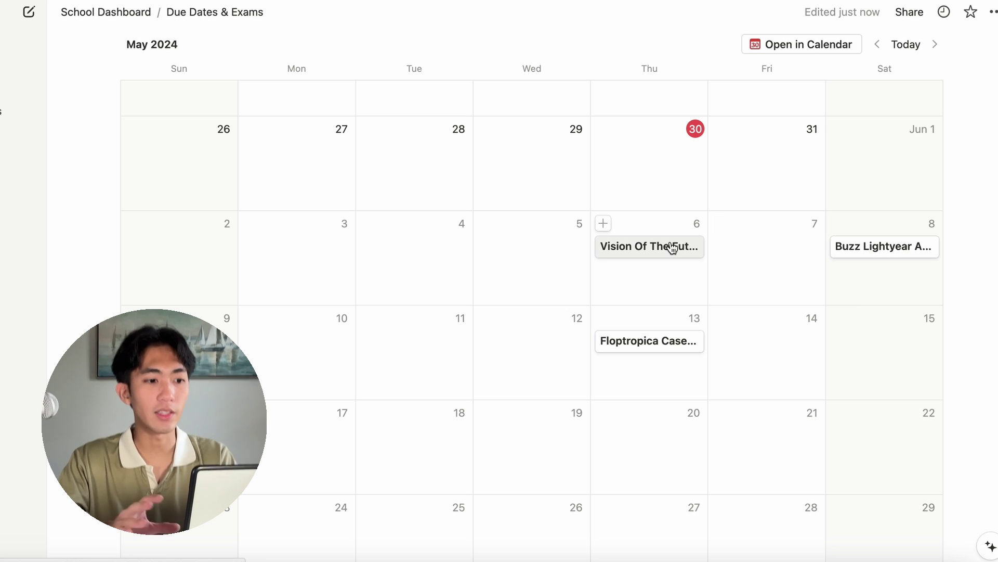
scroll(672, 247, "up", 8)
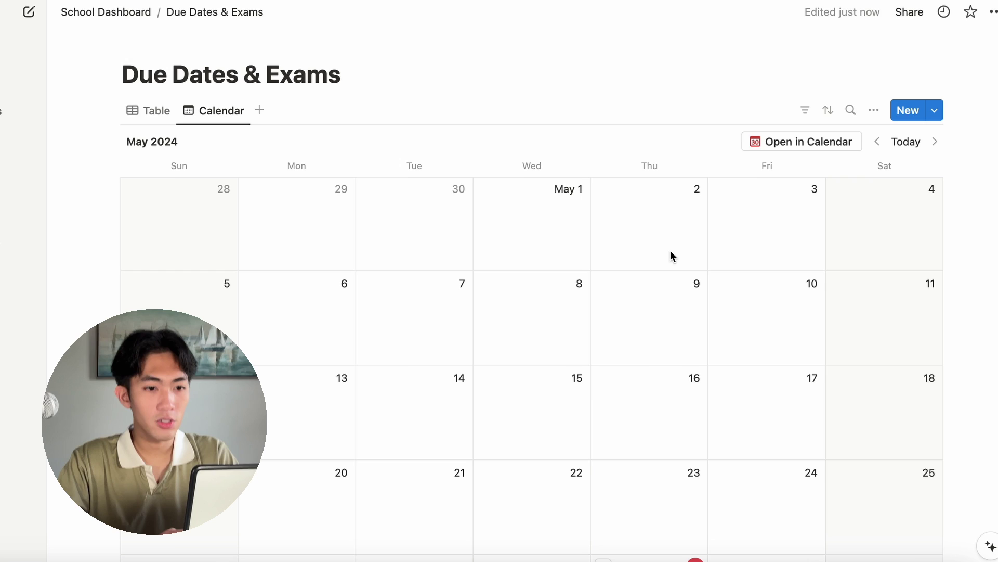
Turn on the Class and Type properties for calendar entries in the view settings
left_click(874, 111)
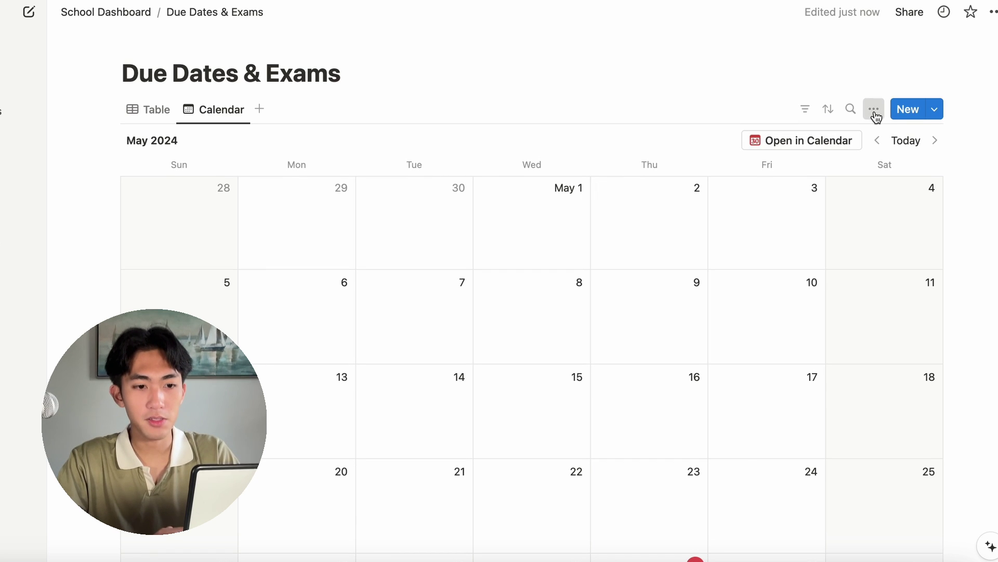
left_click(861, 234)
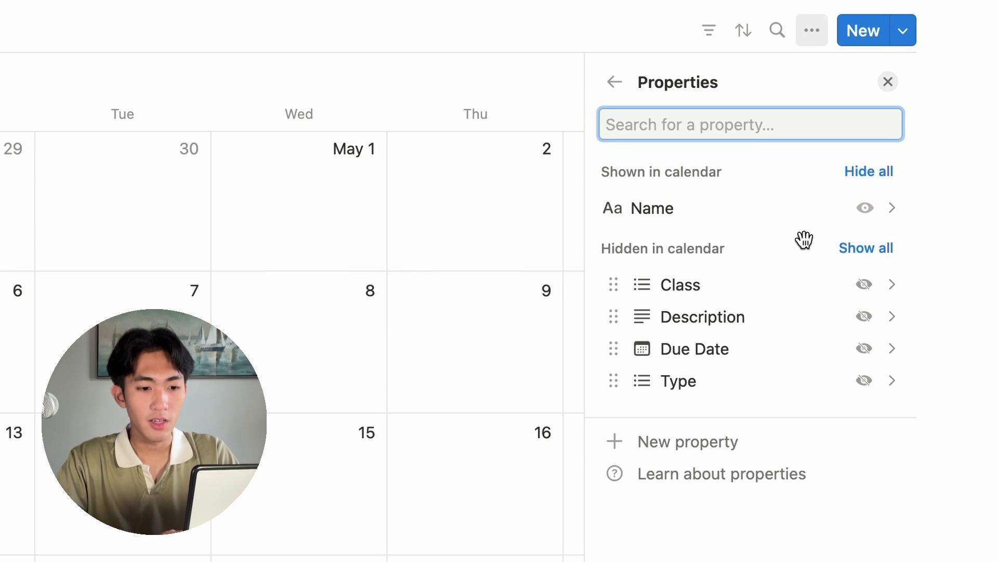
left_click(865, 285)
left_click(865, 380)
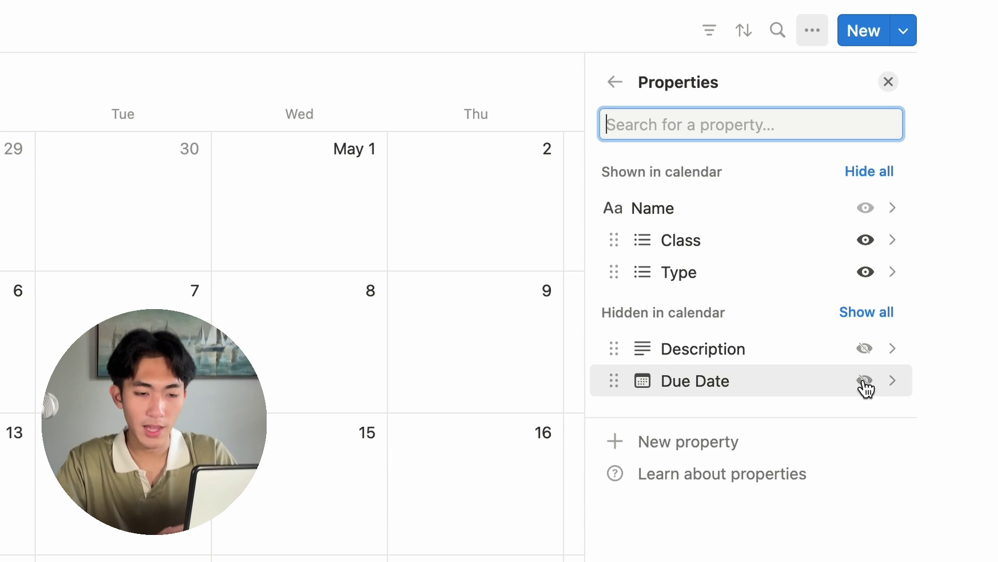
left_click(889, 83)
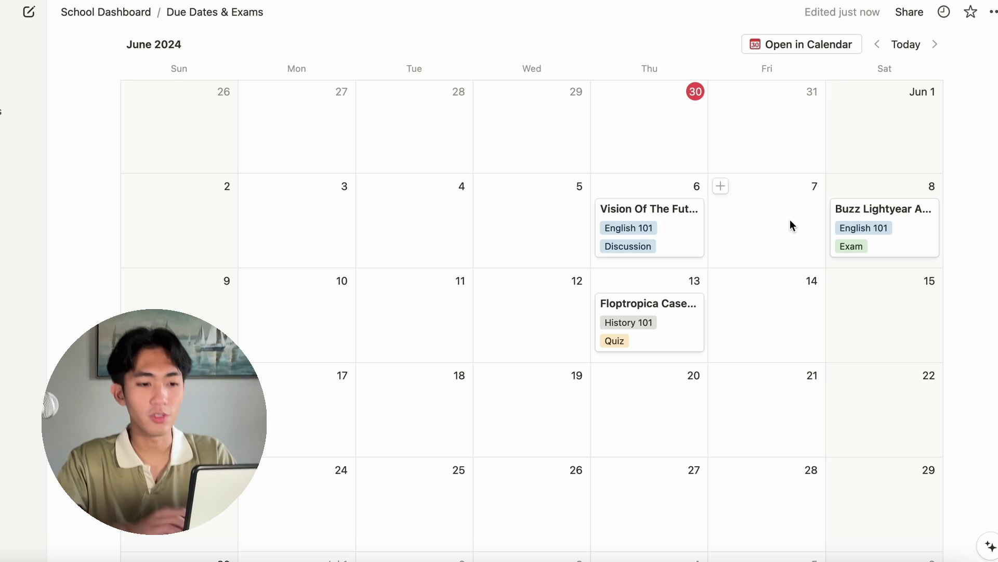
scroll(791, 225, "up", 10)
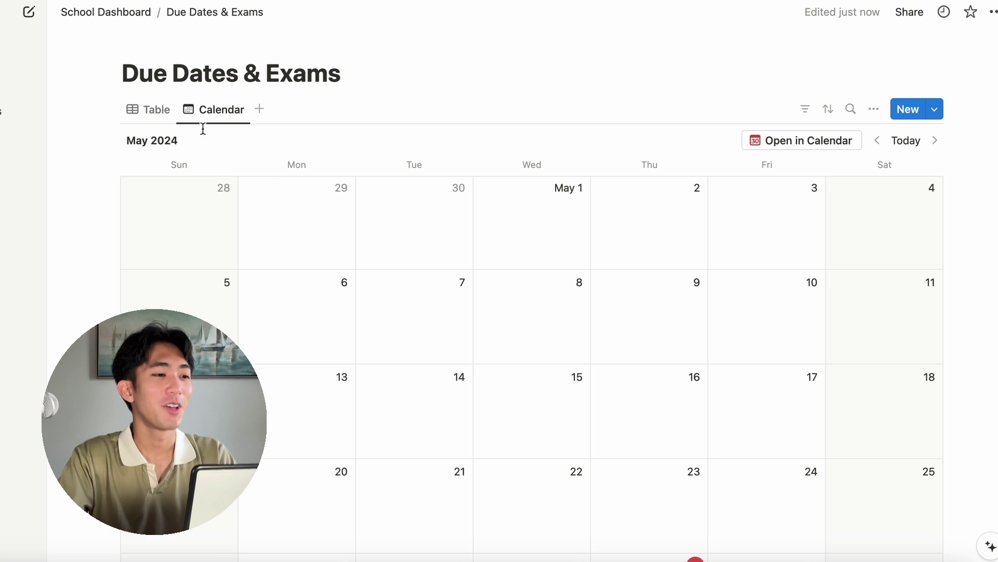
Add a new Calendar view set to show one week at a time
left_click(259, 109)
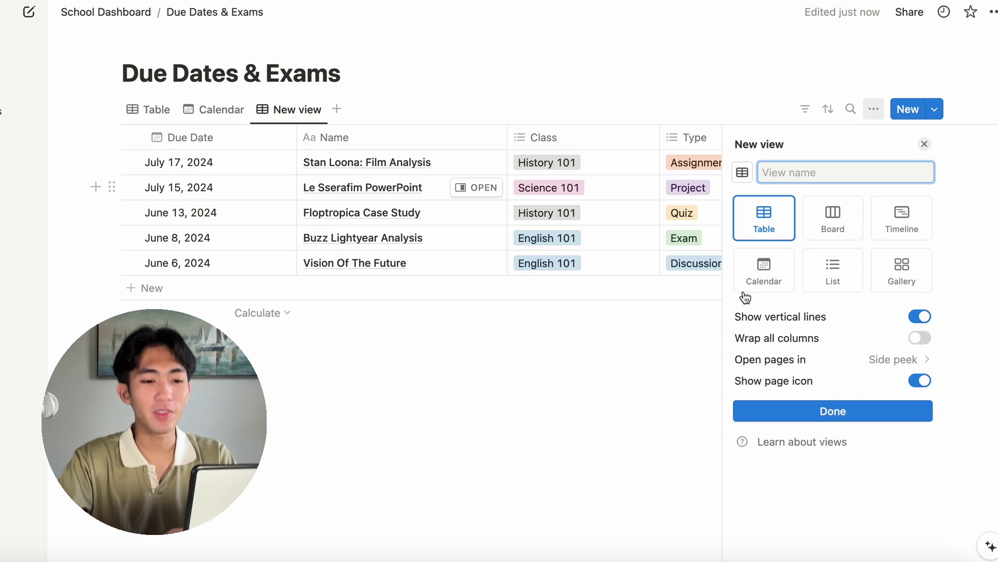
left_click(763, 281)
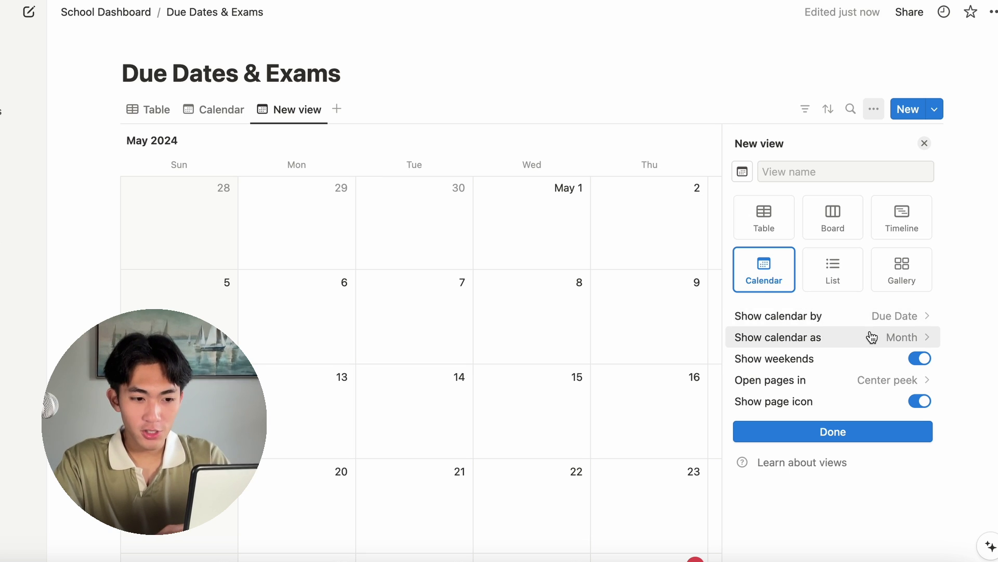
left_click(772, 295)
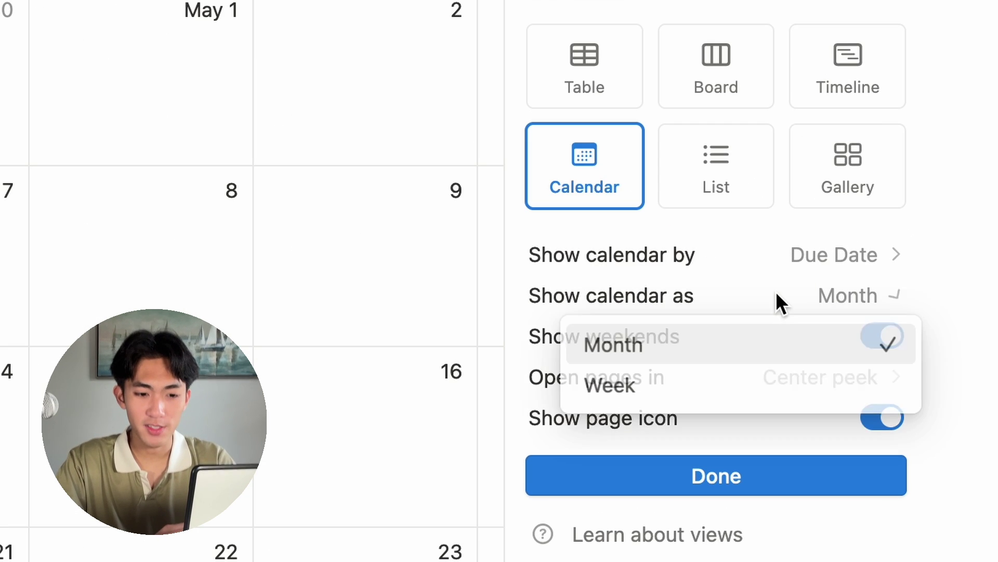
left_click(747, 390)
left_click(781, 475)
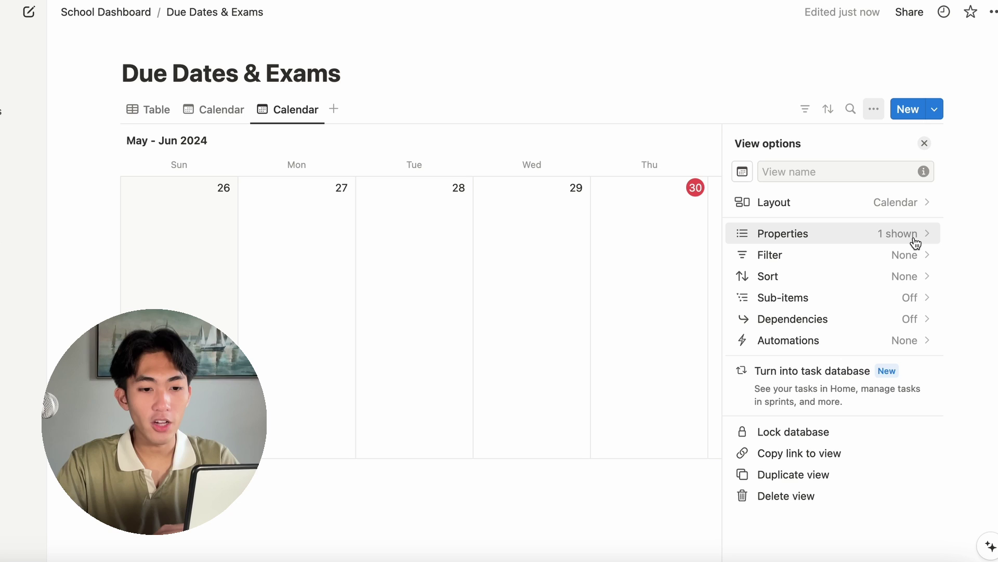
Show Type and Class on the week view's cards, moving Due Date below Type
left_click(914, 239)
left_click_drag(908, 327, 912, 337)
left_click(909, 320)
left_click(909, 299)
left_click(924, 143)
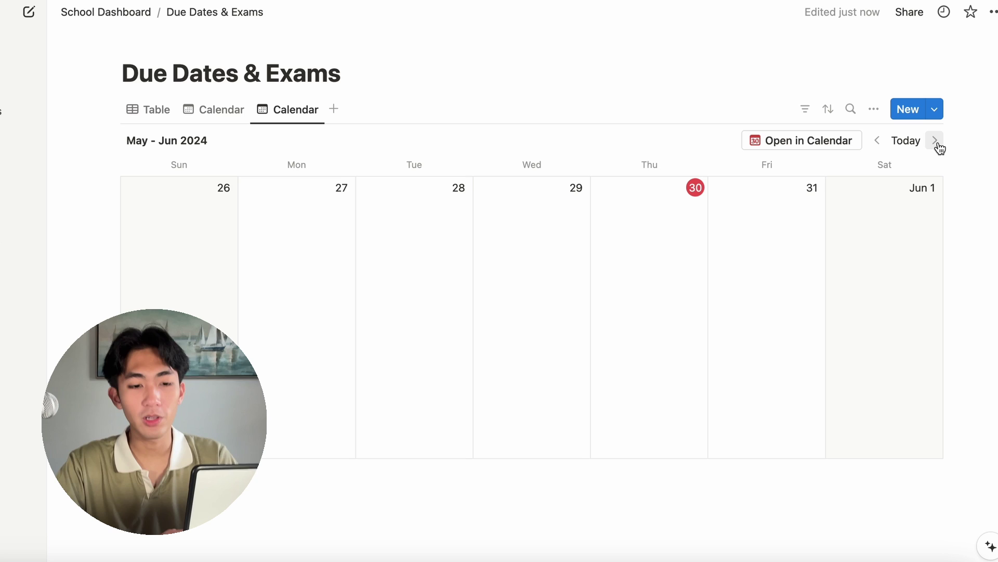
left_click(878, 144)
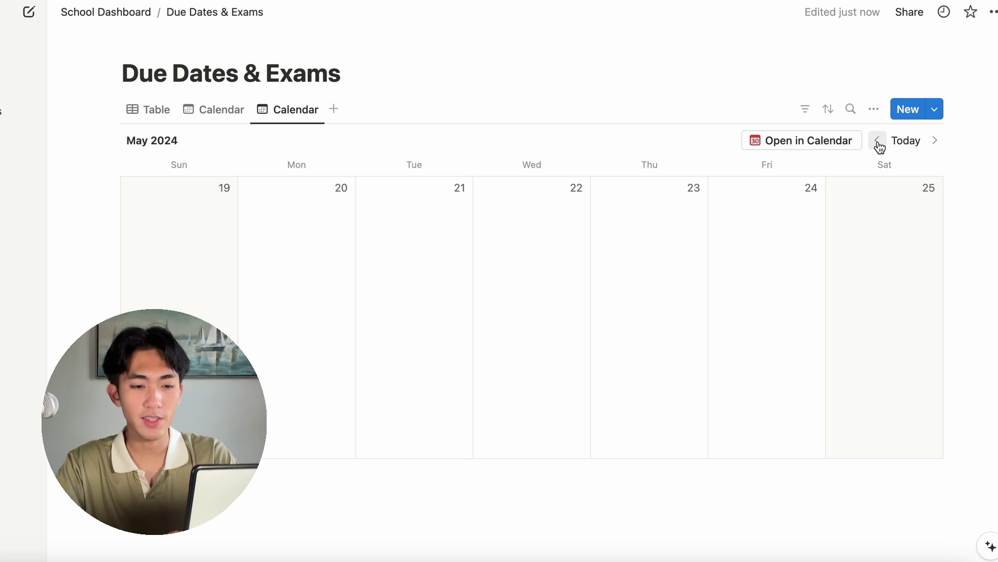
left_click(935, 144)
Rename the week calendar view to Week View
left_click(935, 141)
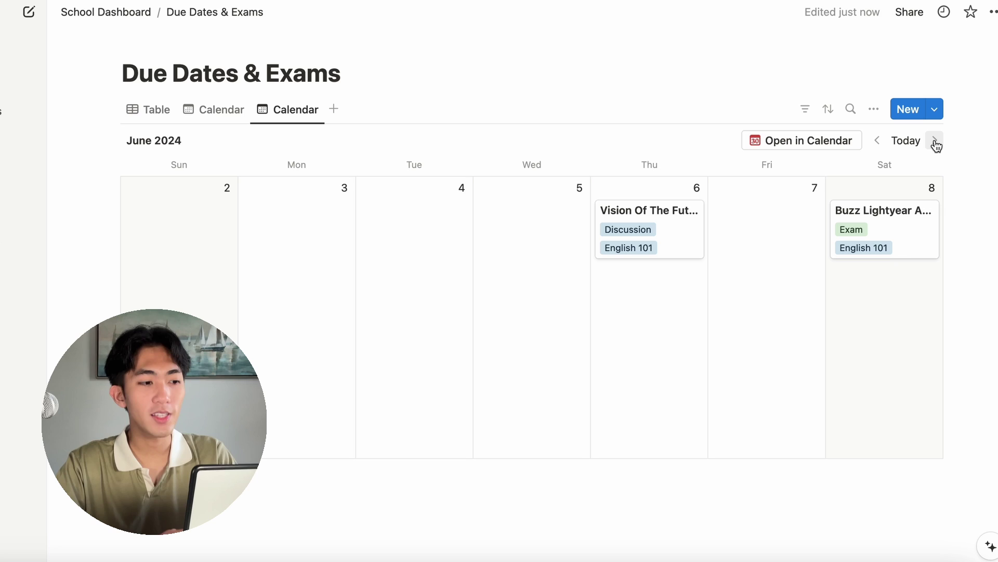
left_click(292, 111)
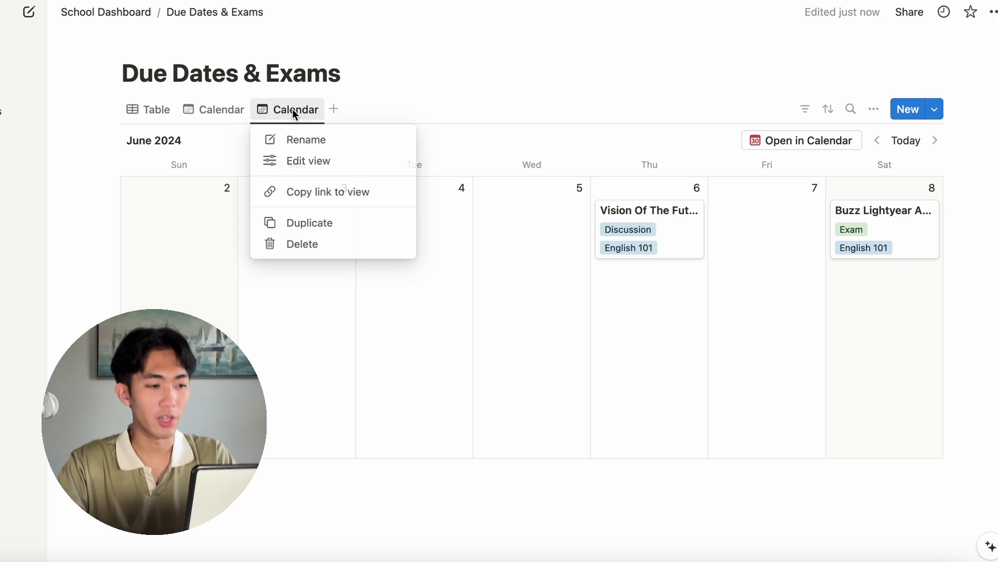
left_click(304, 110)
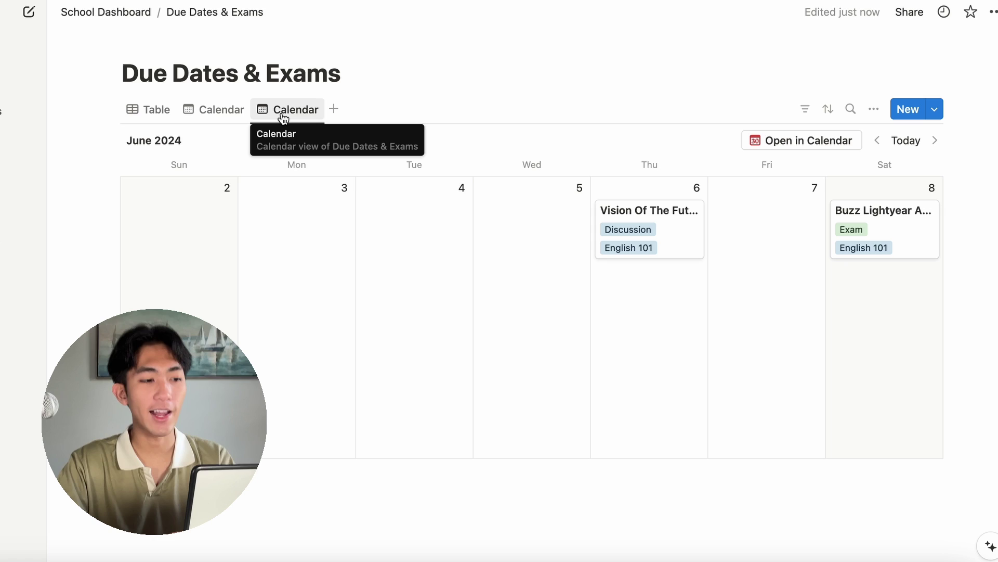
left_click(284, 114)
left_click(296, 141)
type("We")
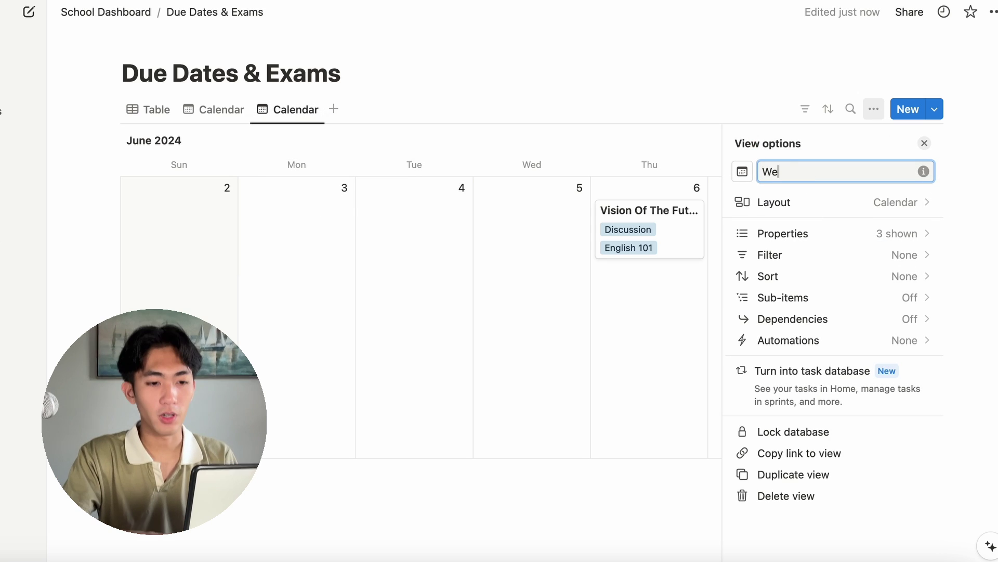
type("ek View")
key("Return")
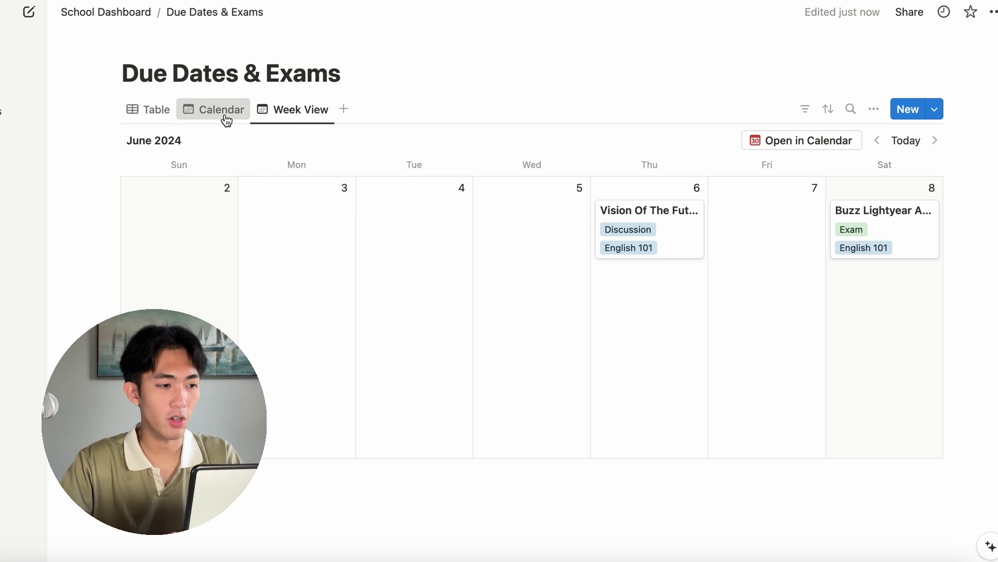
Rename the monthly calendar view to Month View
left_click(215, 111)
left_click(219, 114)
left_click(238, 140)
type("Month View")
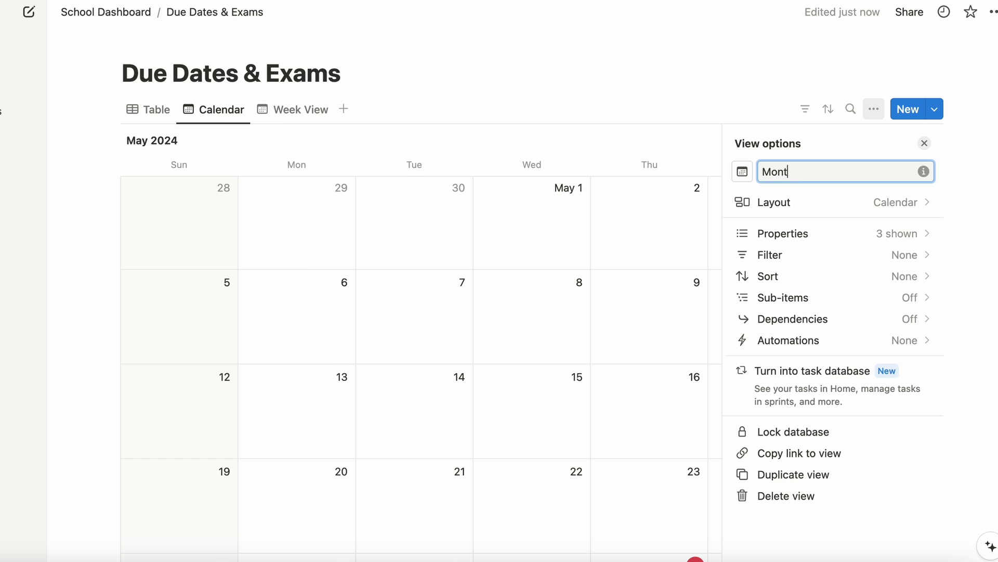
key("Return")
Rename the table view to List View and place Month View ahead of it
left_click(153, 111)
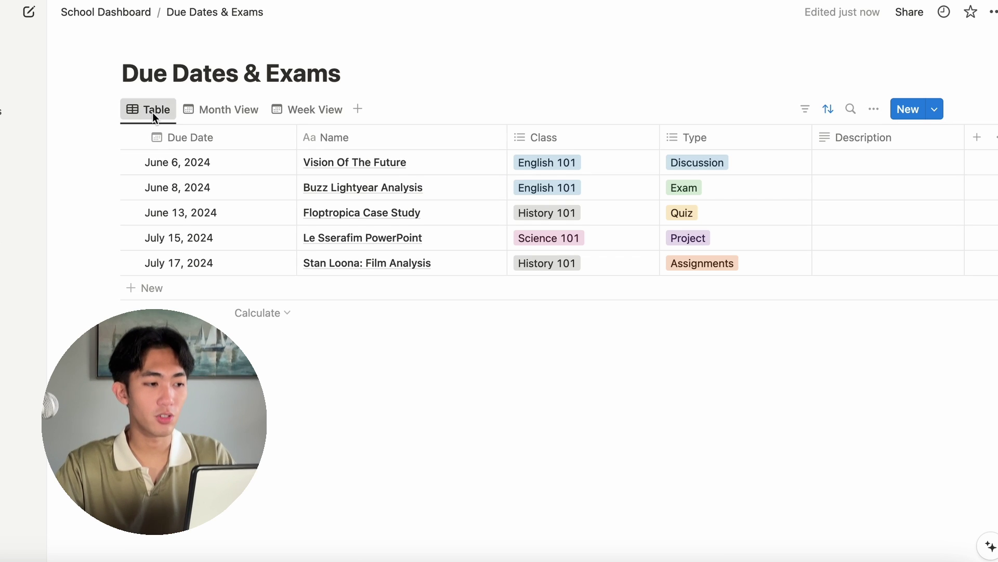
left_click(152, 112)
left_click(177, 138)
key("BackSpace")
type("Lis")
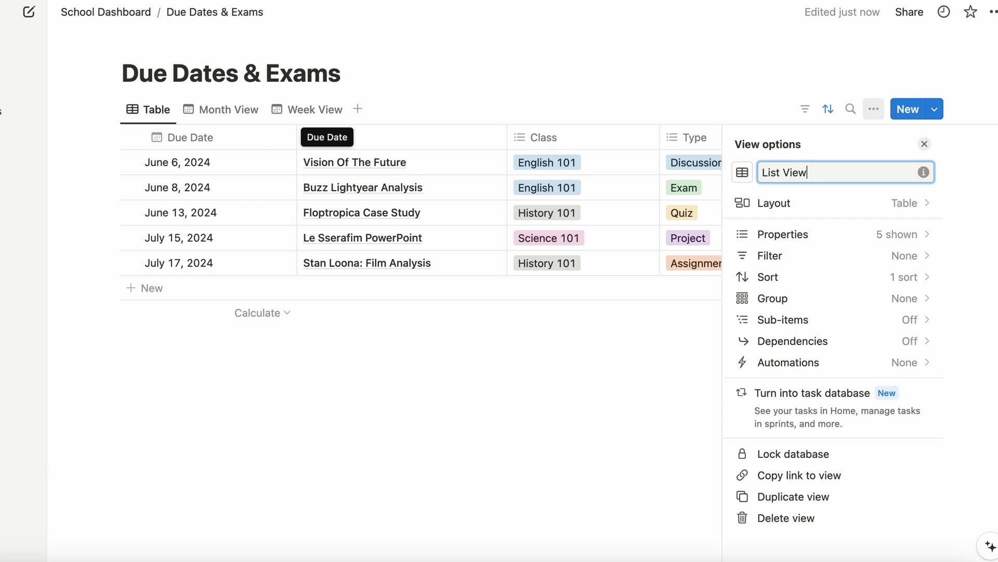
type("t View")
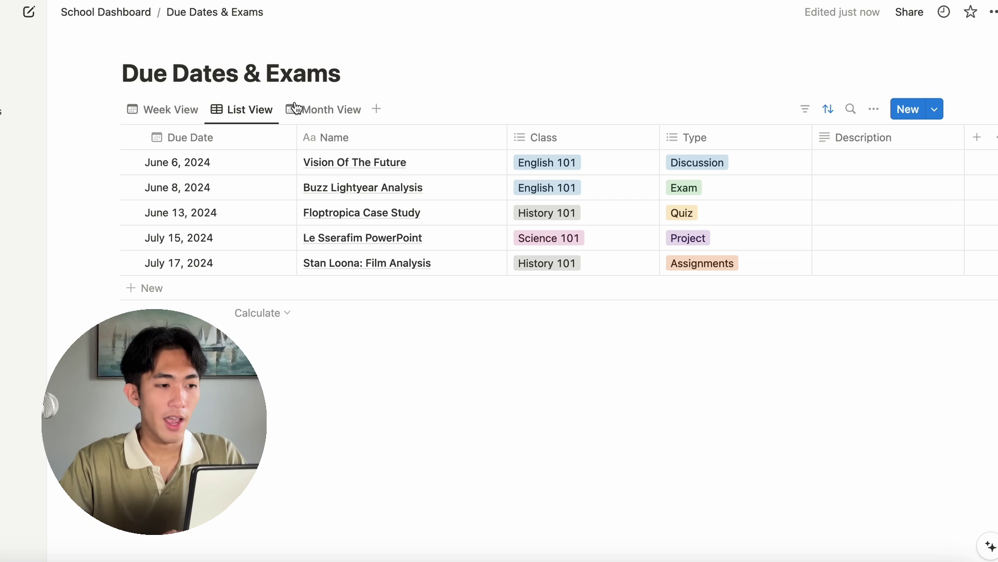
left_click_drag(316, 112, 257, 111)
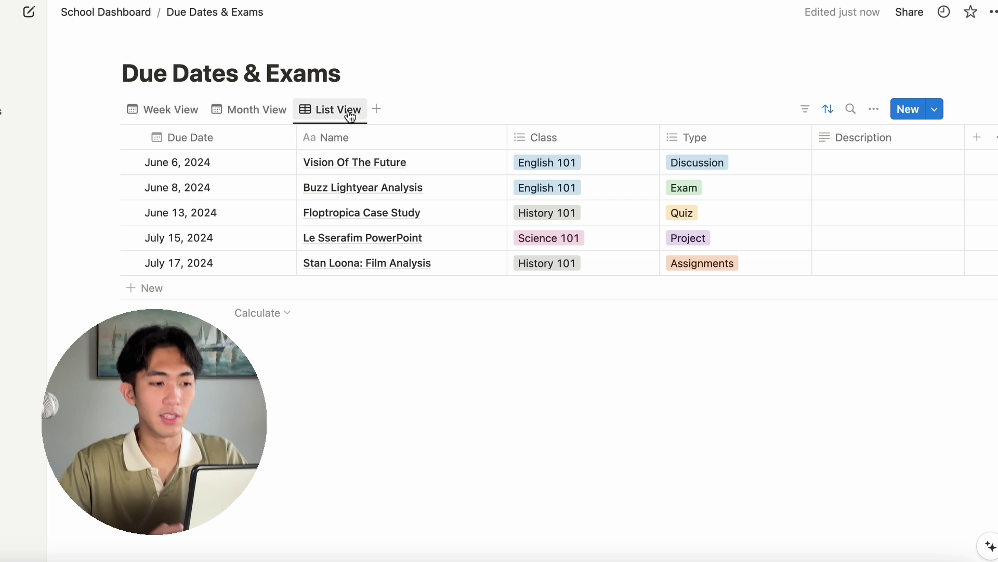
left_click(166, 110)
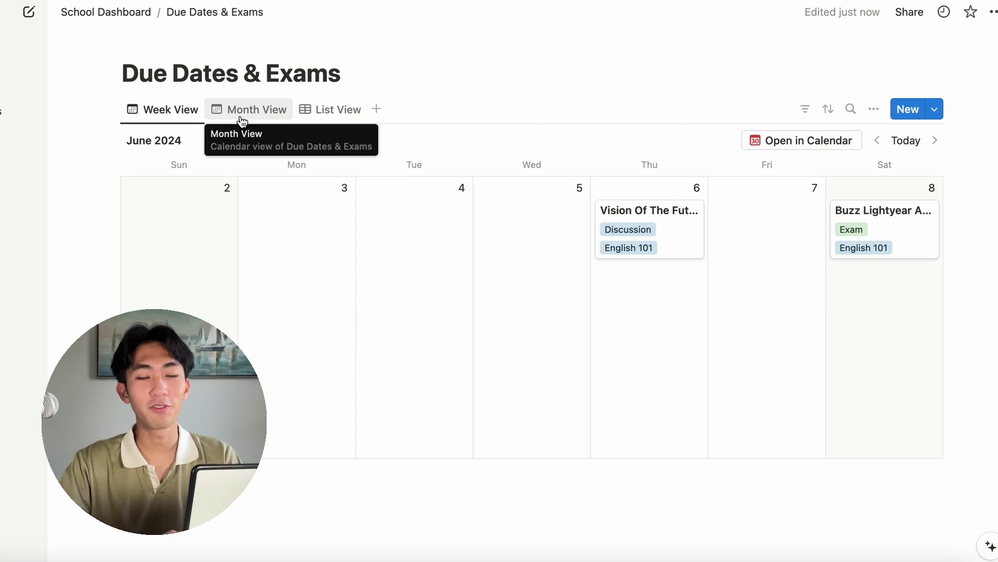
Preview Month View and List View, then return to the School Dashboard page
left_click(241, 120)
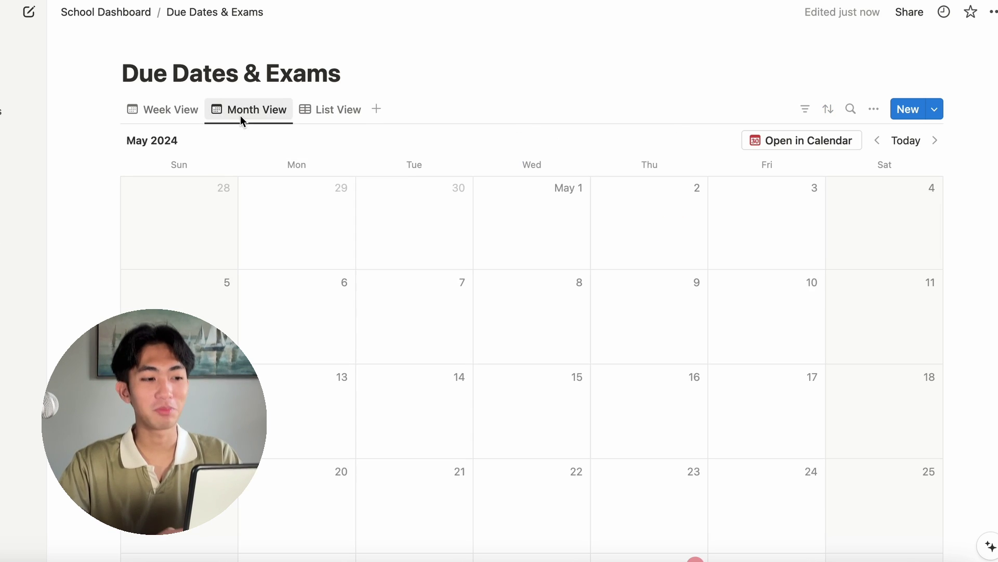
left_click(318, 111)
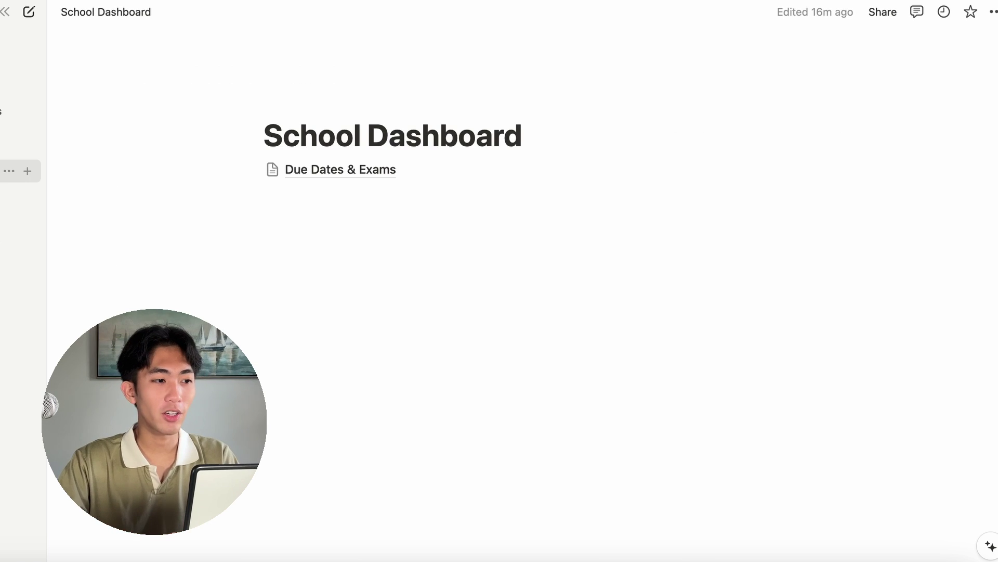
left_click(352, 170)
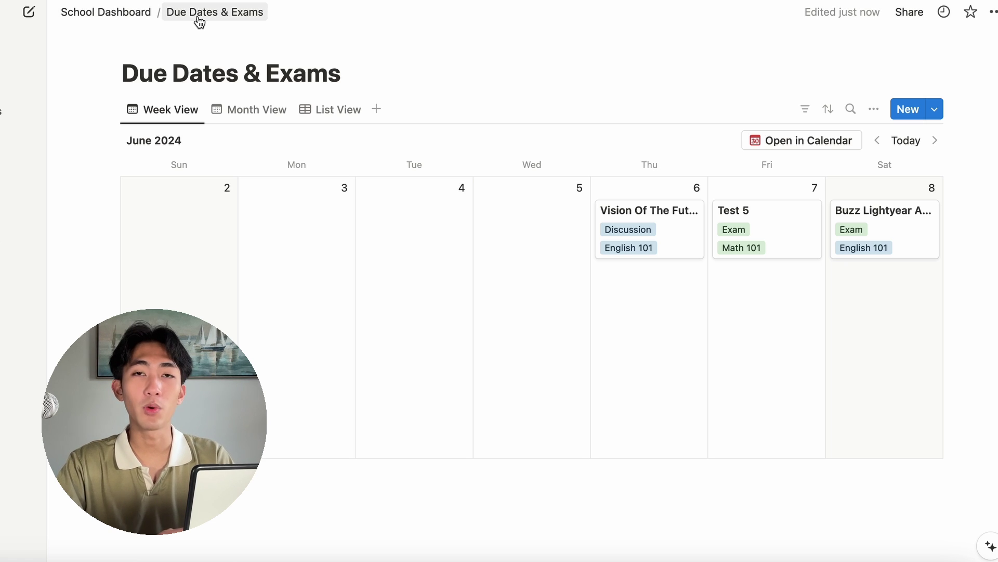
left_click(118, 18)
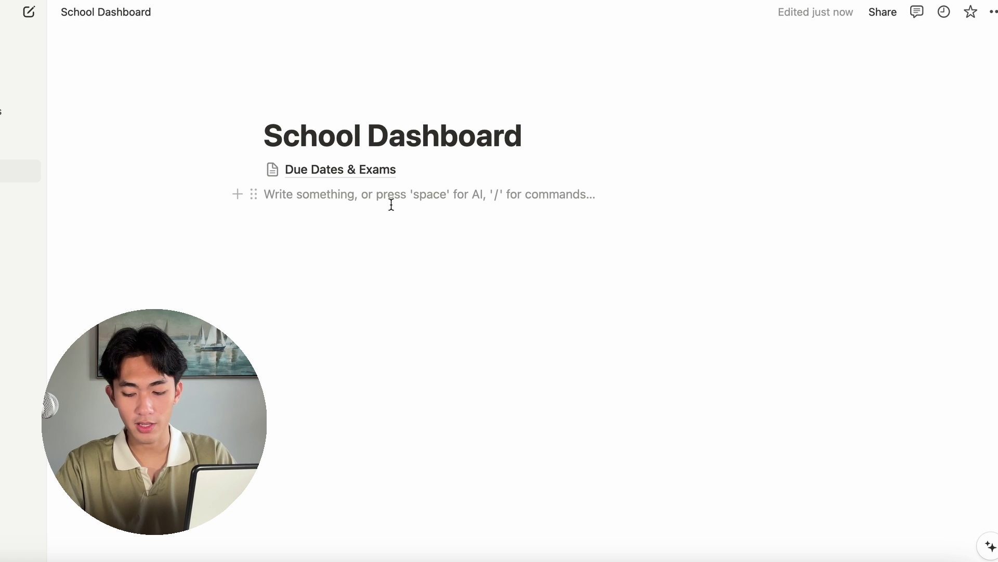
Create a subpage titled 'NOTES - Summer 2024' using the slash-menu Page block
type("/")
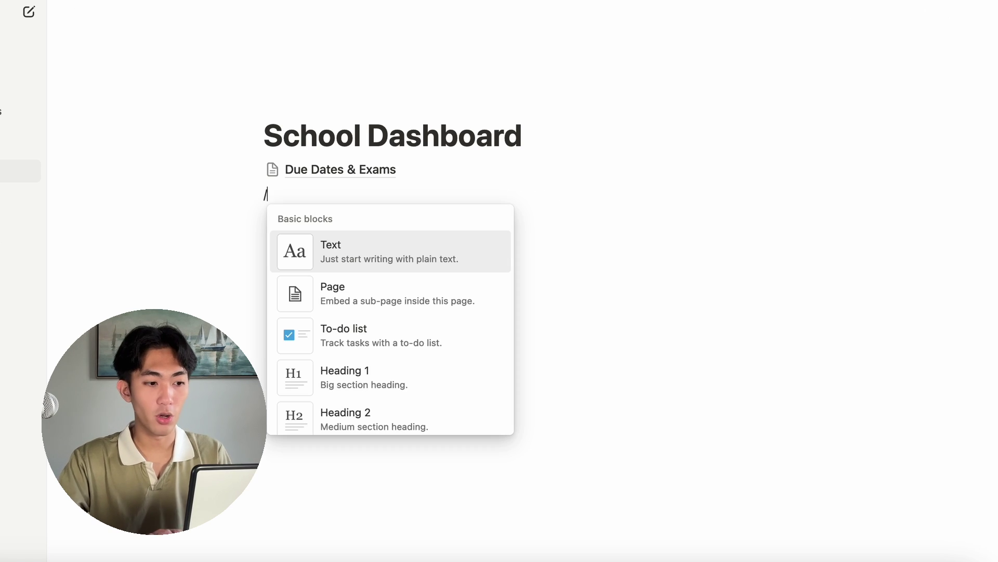
left_click(330, 299)
type("NOTES - Summer ")
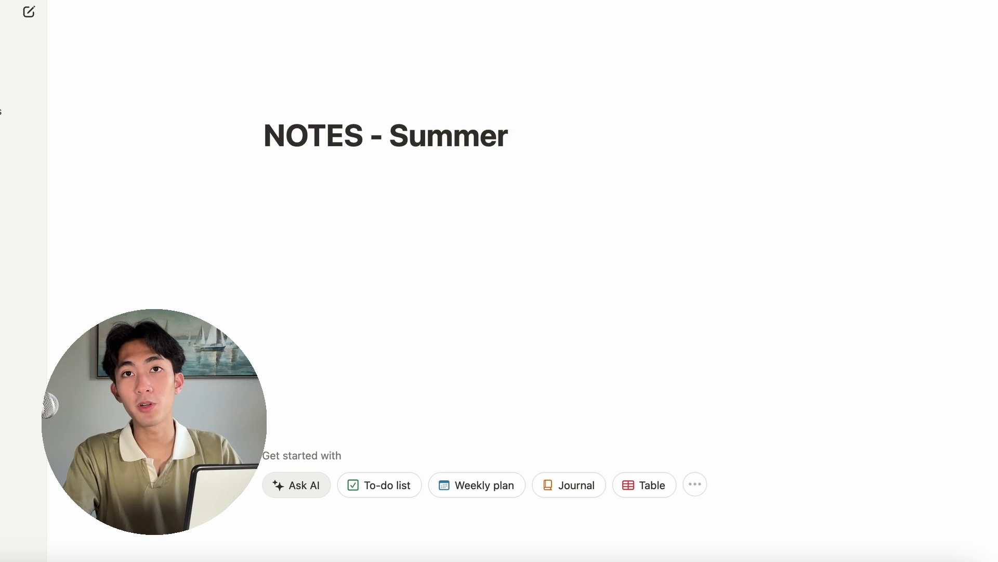
type("2024")
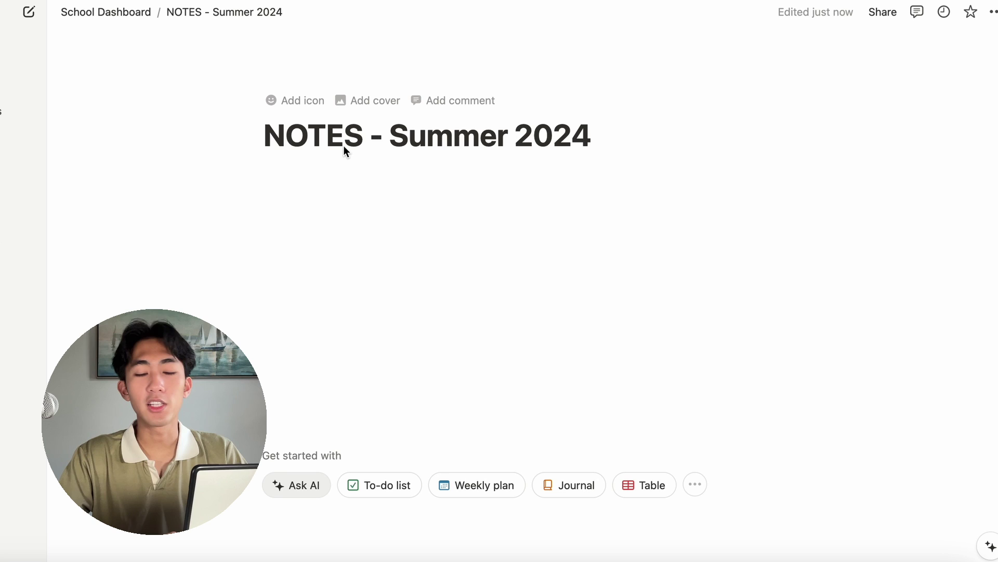
left_click(515, 181)
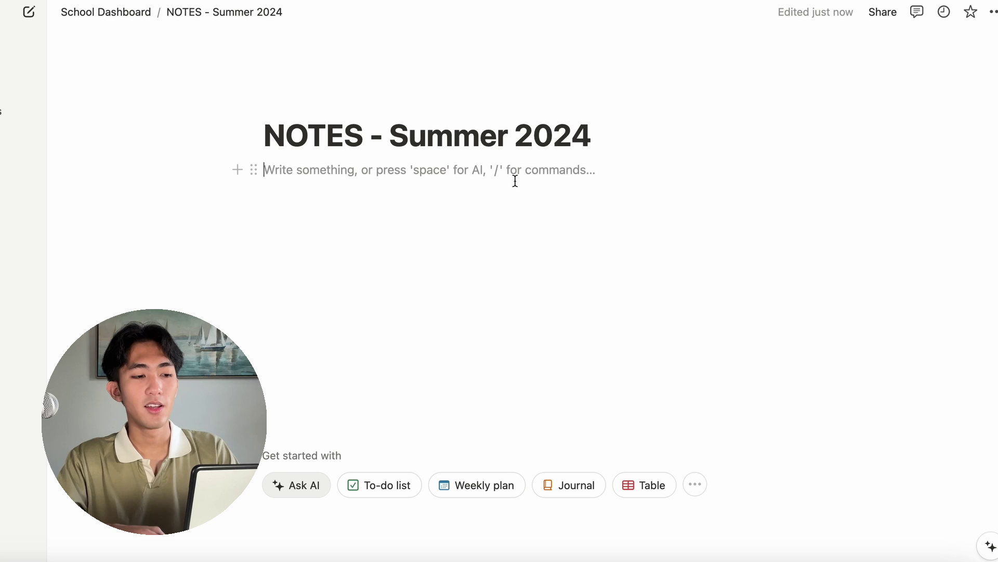
Create class subpages English 101, Math 101, Science 101, Geography 101 and History 101 with /page
type("/pag")
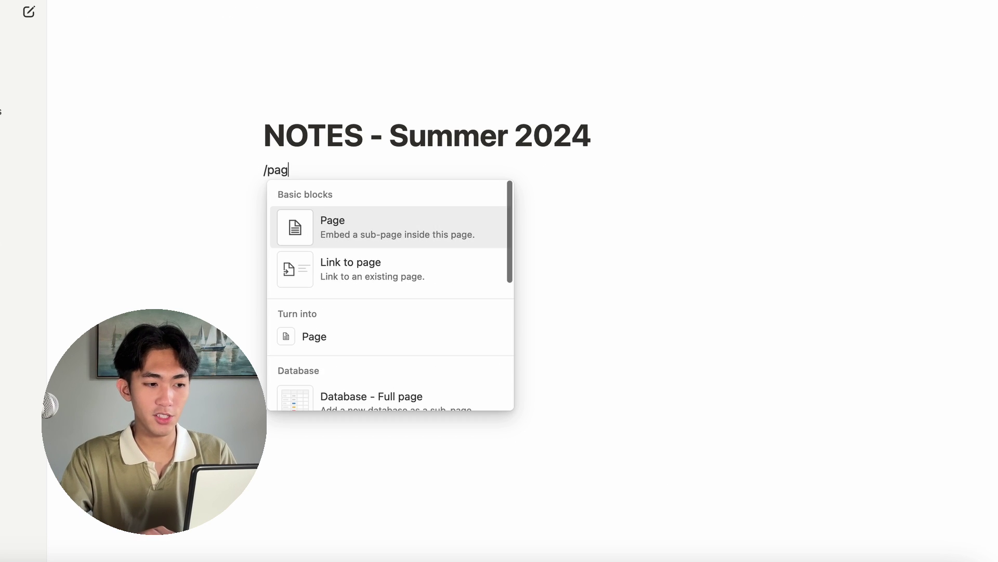
key("Return")
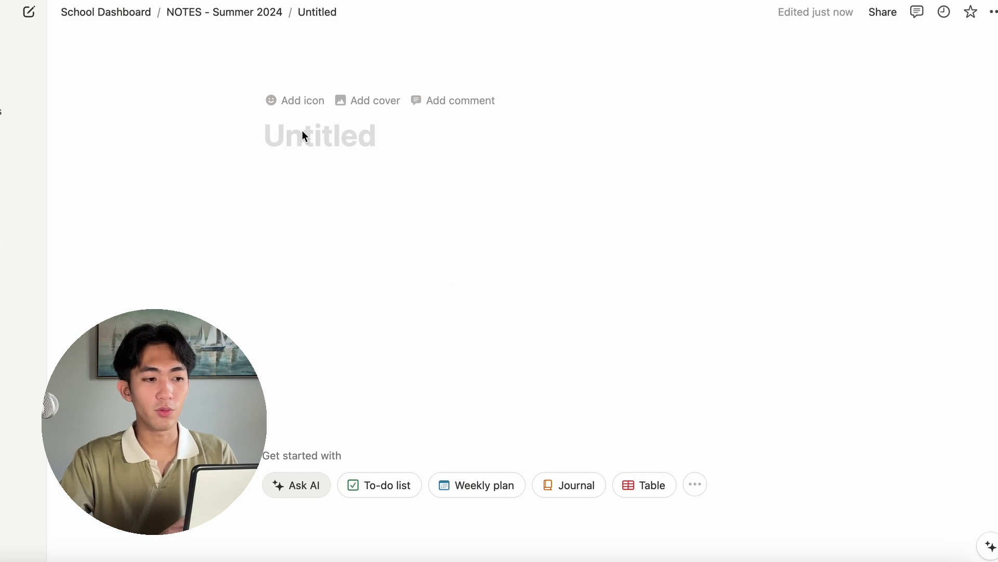
left_click(303, 134)
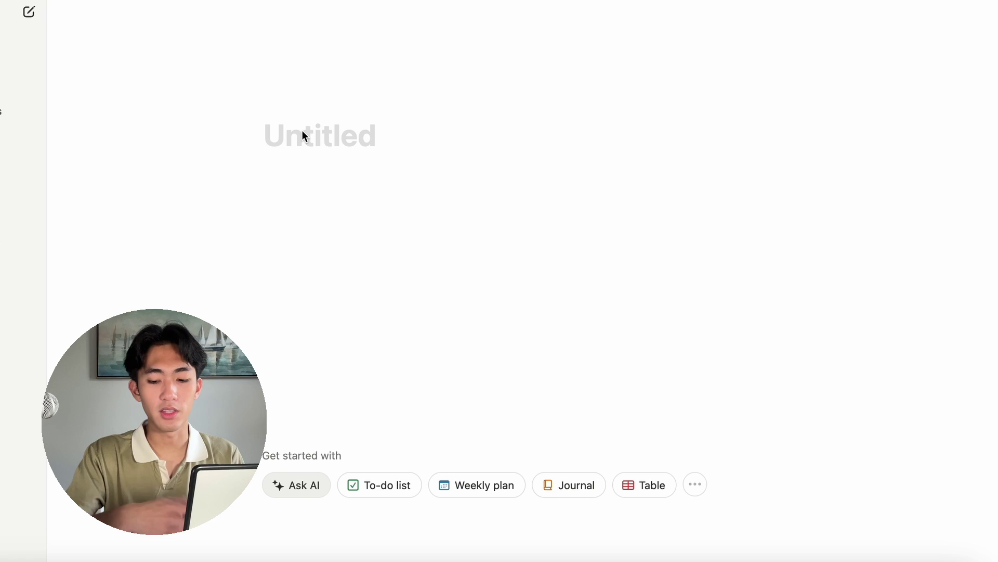
type("English 101")
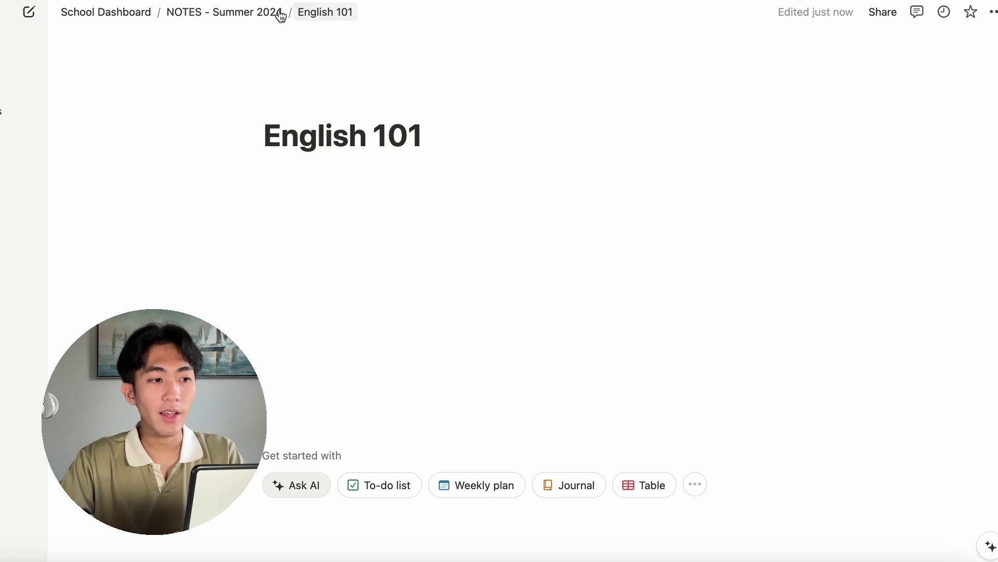
left_click(261, 19)
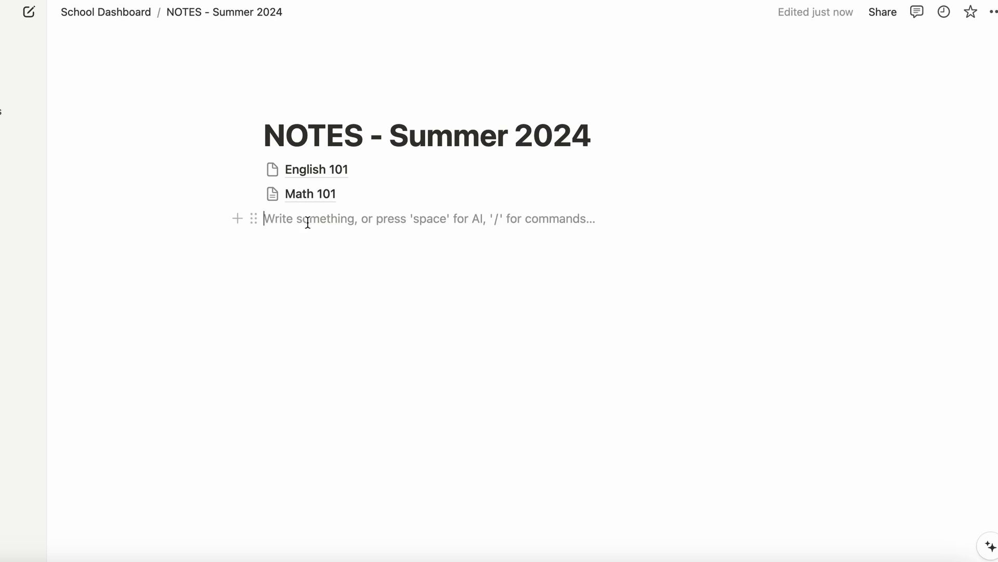
type("/pag")
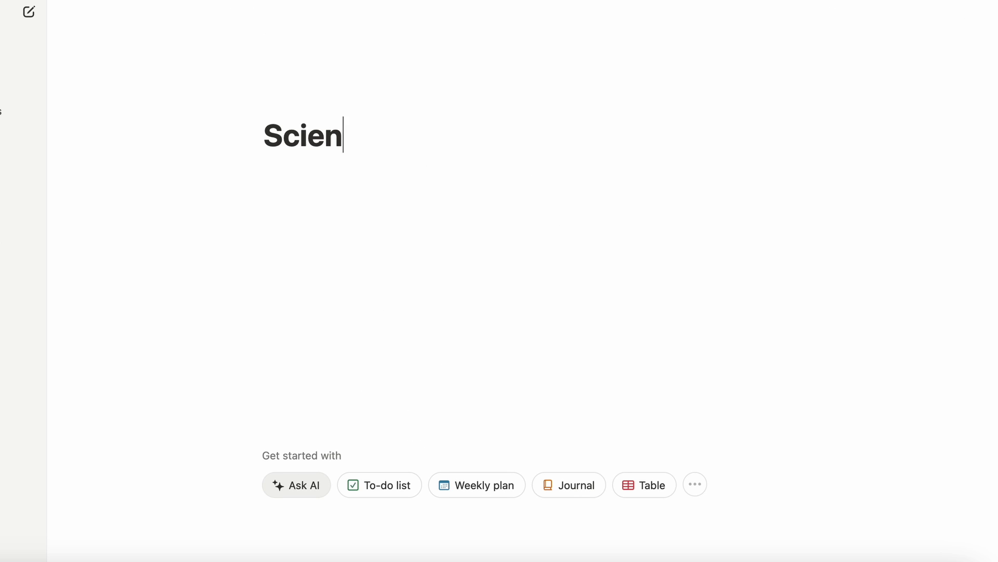
type("ce 101")
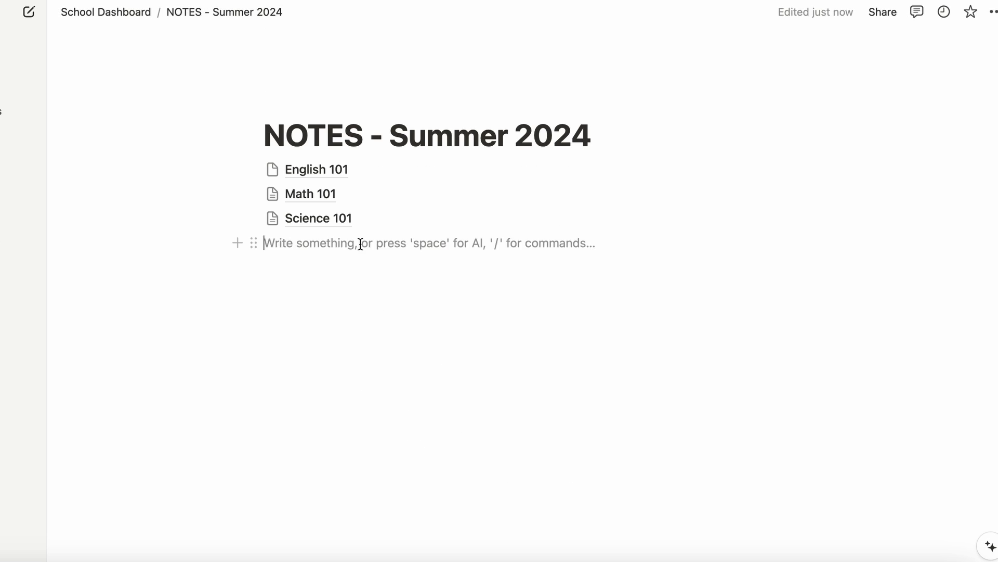
type("/Geo")
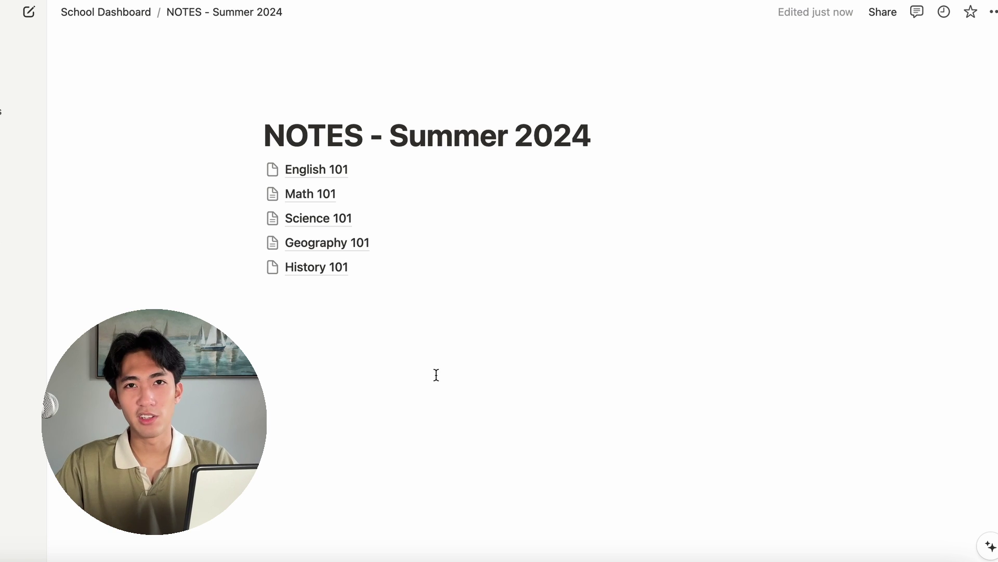
On English 101, add a toggle list titled 'Week 1 - May 30 2024 - Sustainable Buildings'
left_click(323, 178)
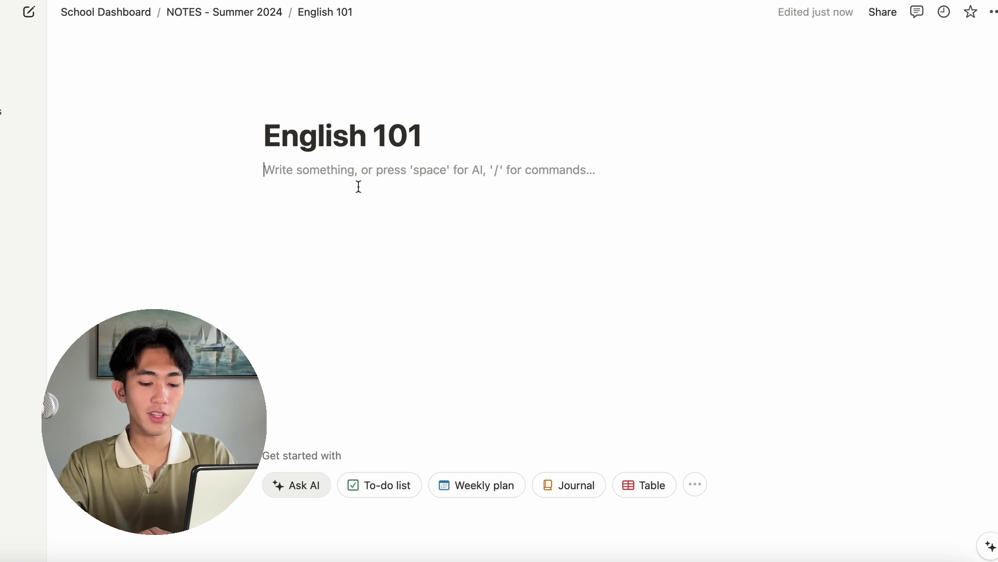
type("/toggle")
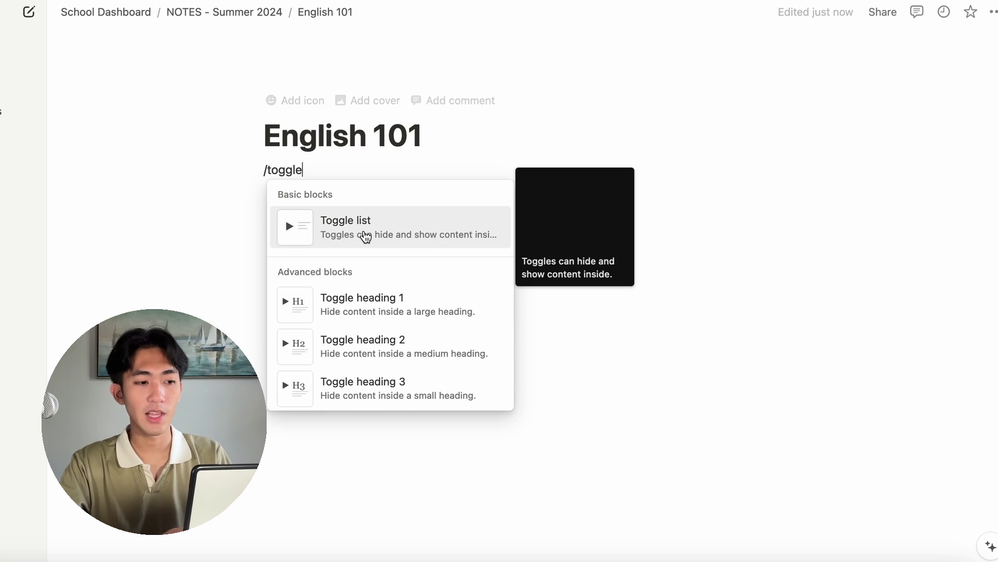
left_click(354, 229)
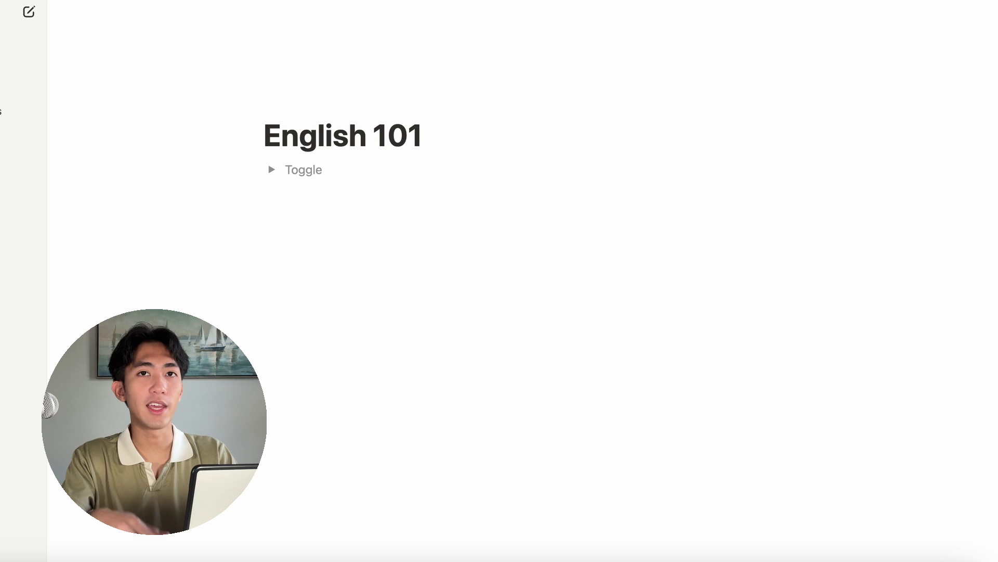
type("Week")
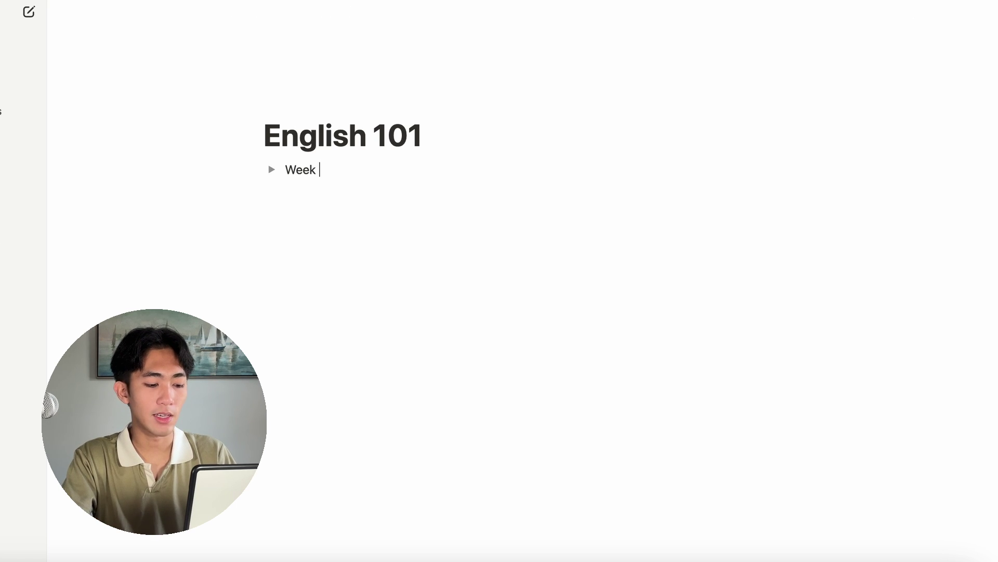
type(" 1 -")
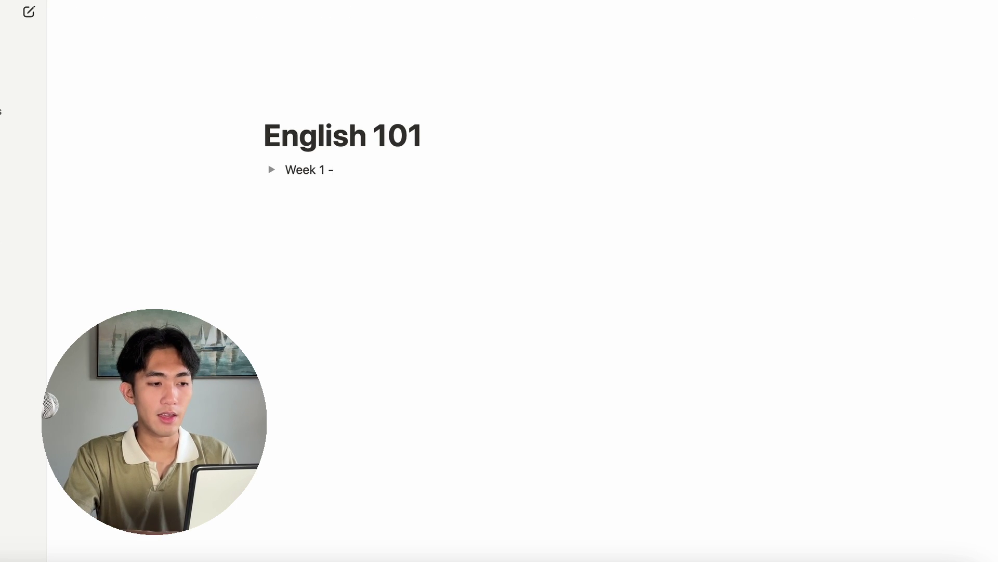
type(" May 30 ")
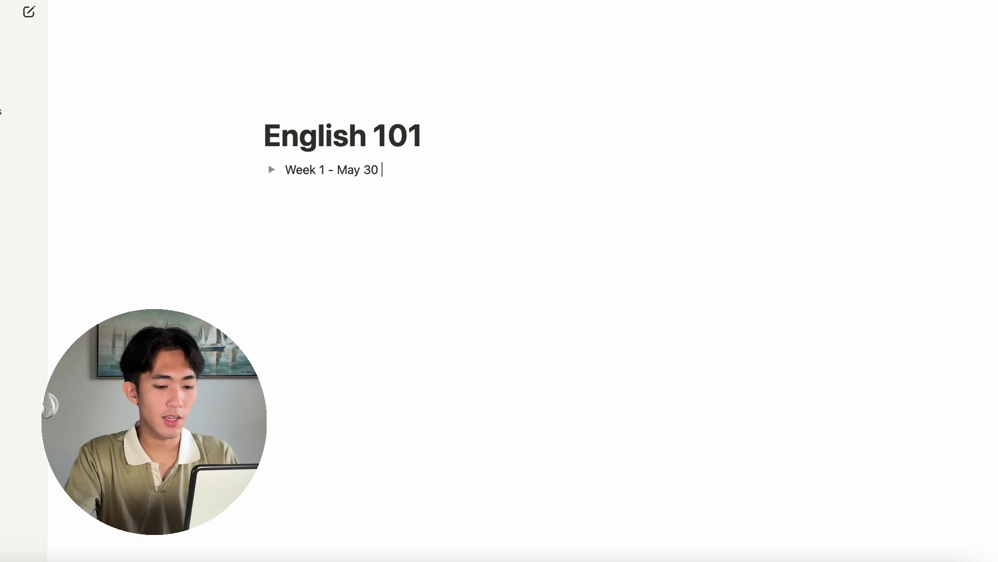
type("2024 - j")
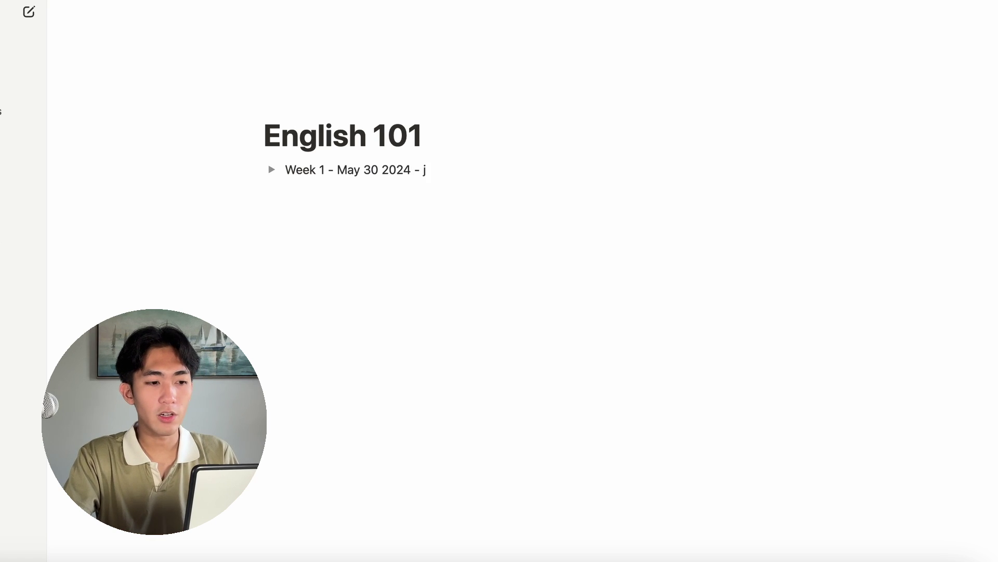
key("BackSpace")
type("Sustainable Buildings")
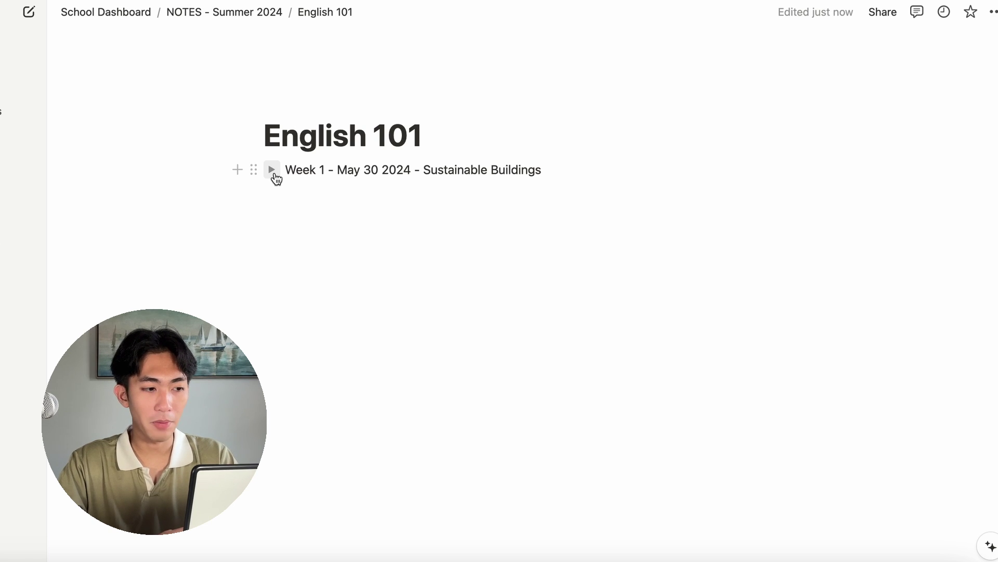
Add bulleted items Bold, Italic, Underlined and Highlight inside the Week 1 toggle
left_click(272, 170)
key("Return")
type("/bullet")
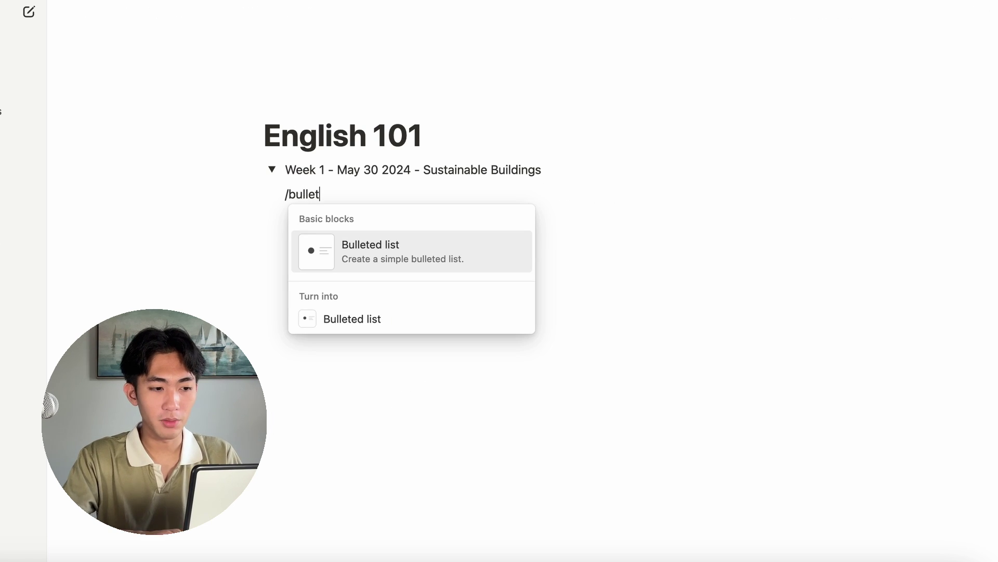
key("Return")
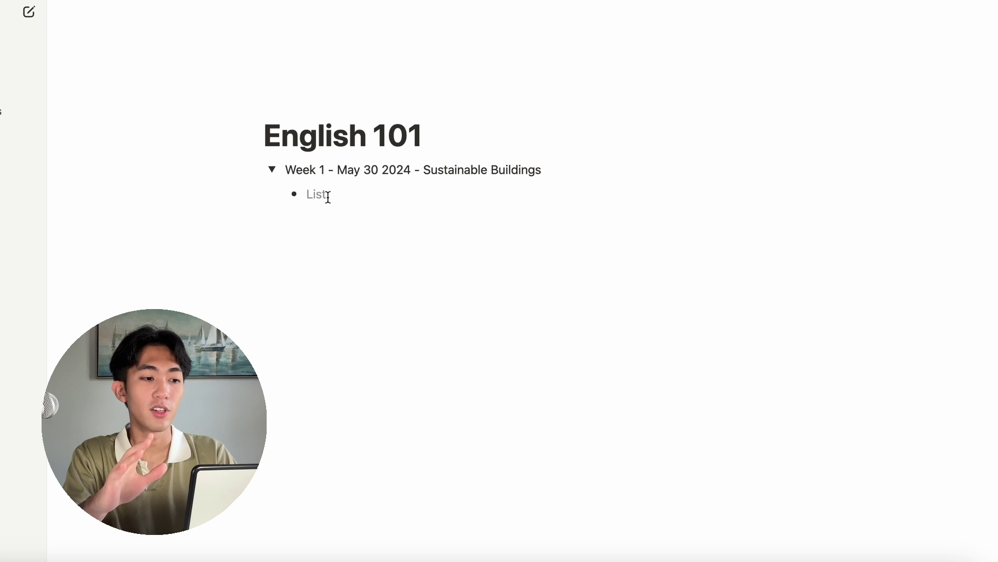
type("Bold")
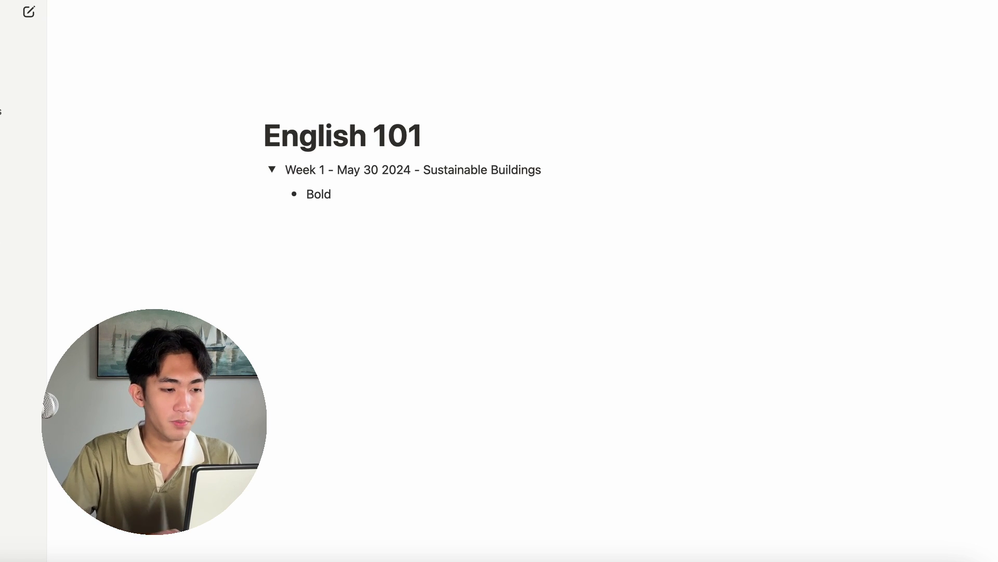
key("Return")
type("Italic")
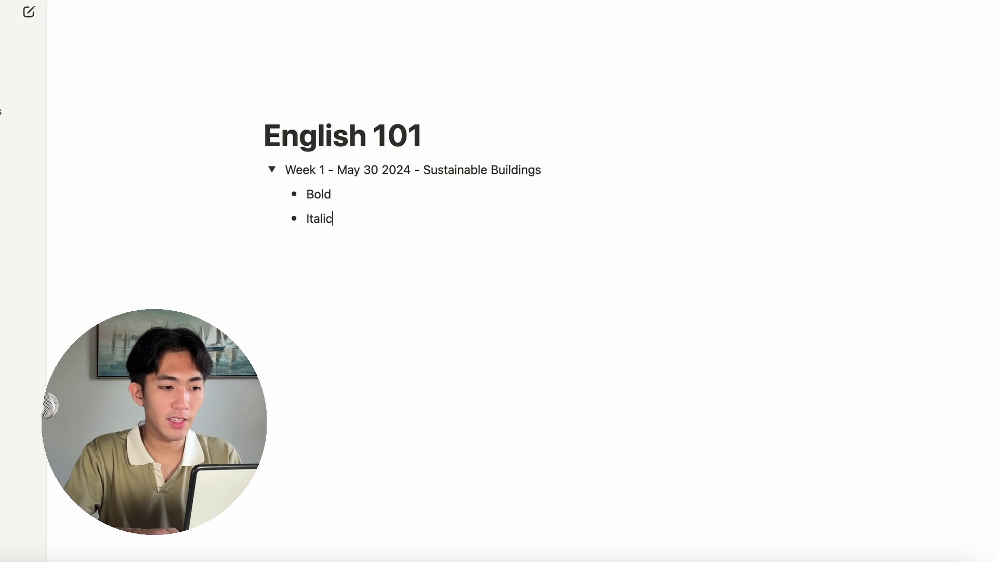
key("Return")
type("Str")
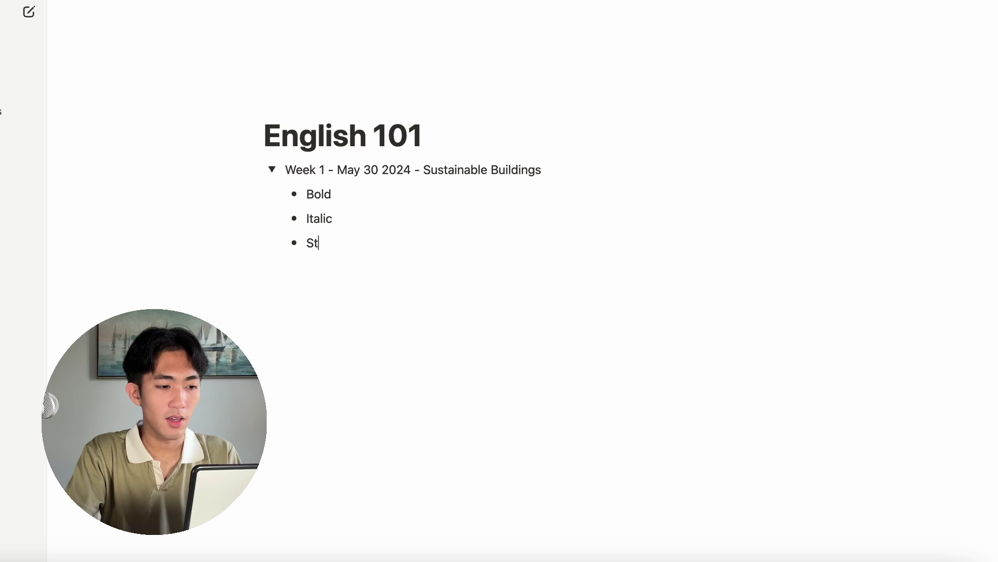
key("BackSpace")
key("BackSpace")
key("BackSpace")
type("Underlined")
key("Return")
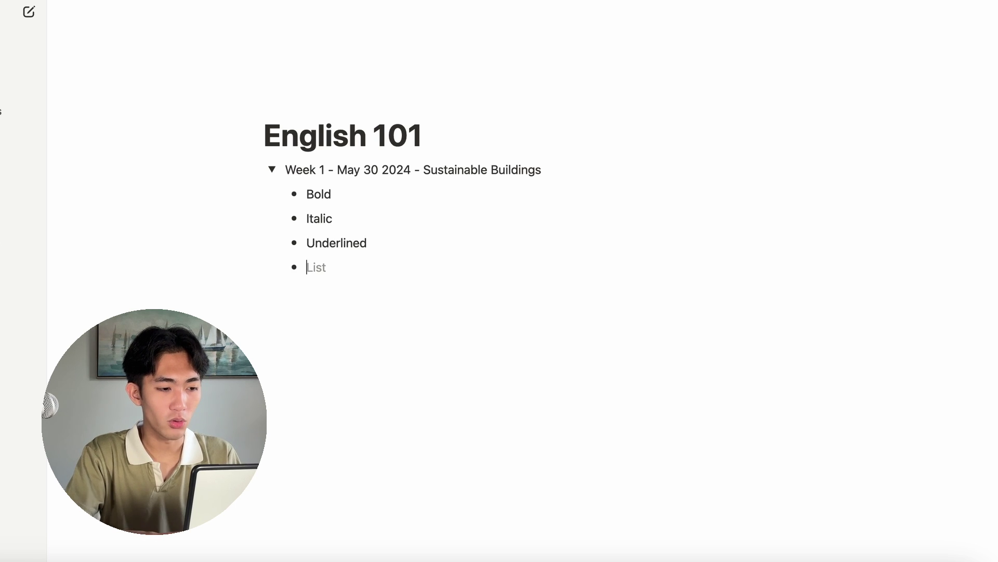
type("Highlight")
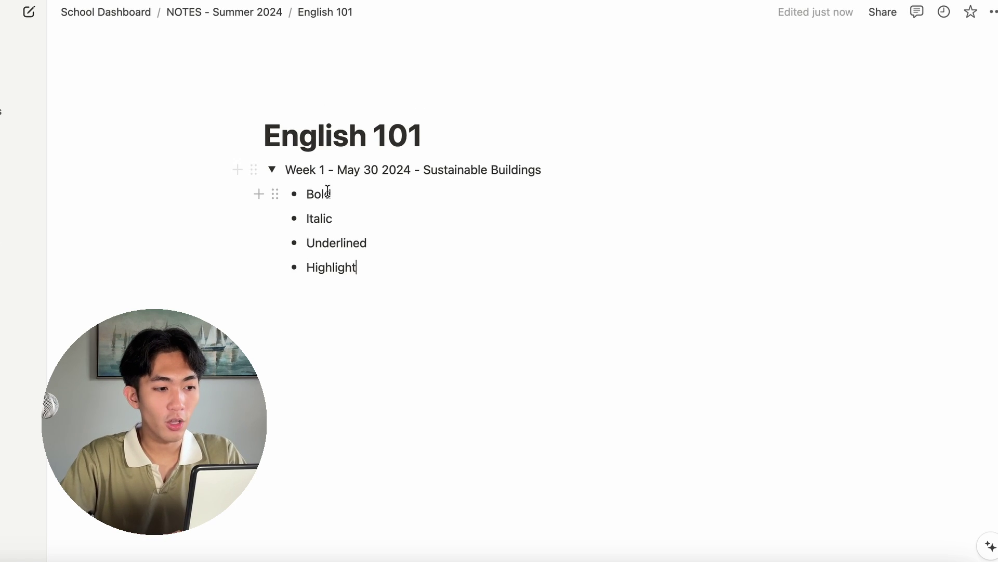
Make the word Bold bold, Italic italic and Underlined underlined
double_click(319, 193)
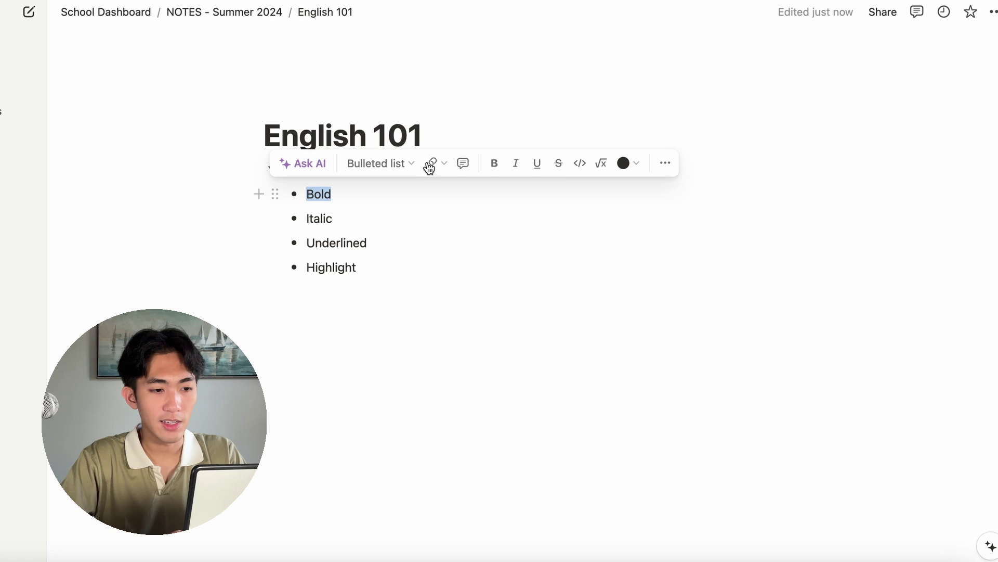
left_click(495, 165)
double_click(319, 218)
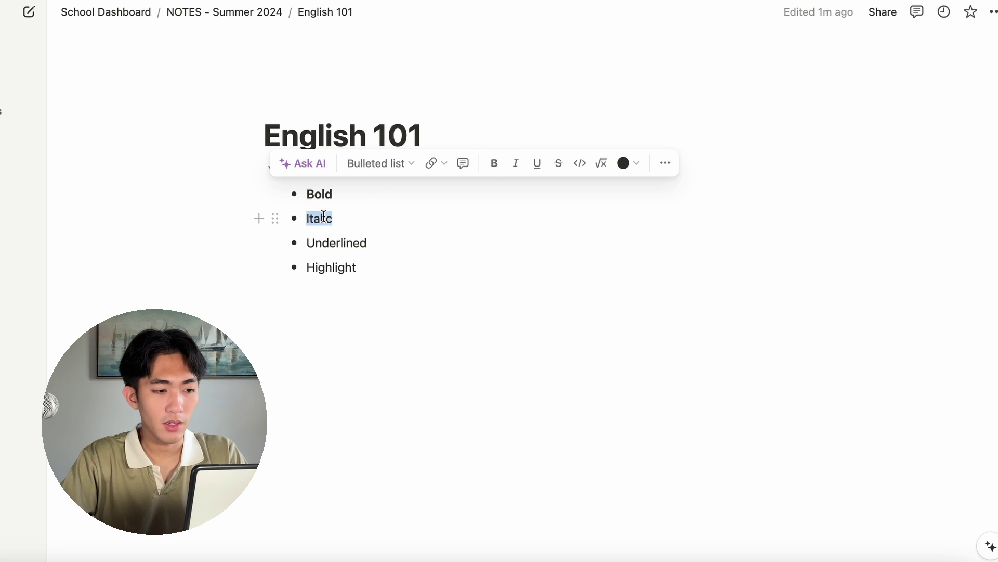
left_click(515, 187)
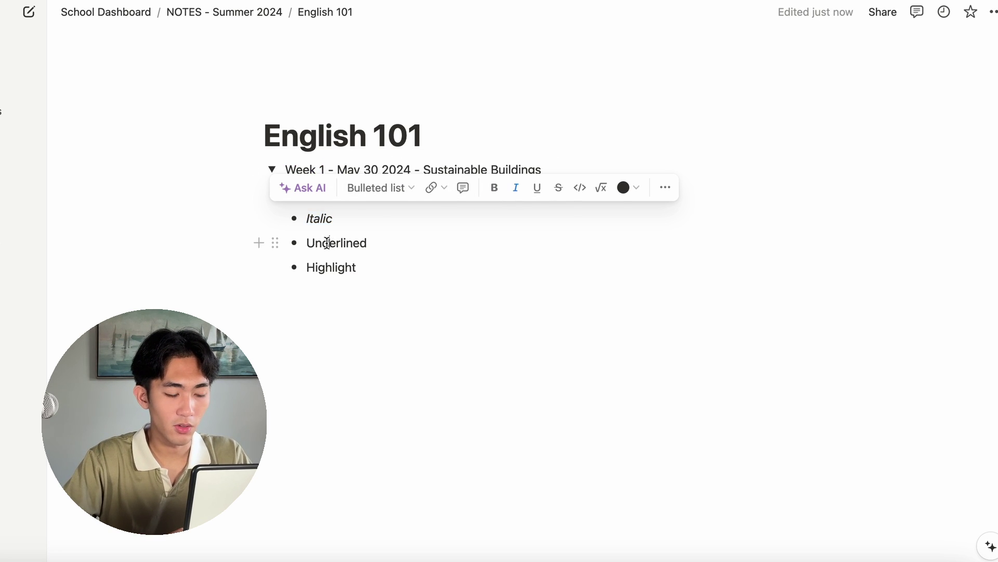
double_click(327, 243)
left_click(542, 210)
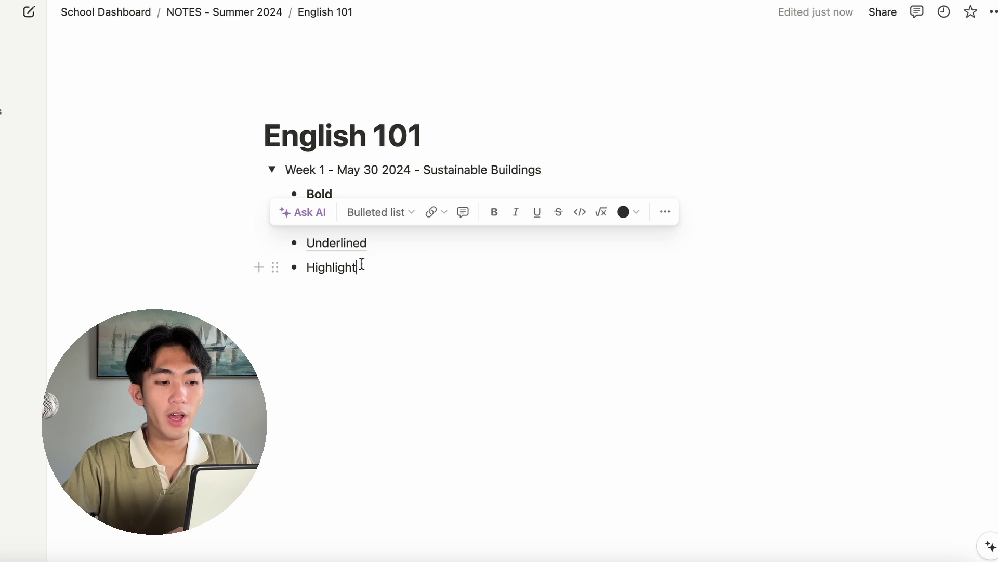
left_click(370, 248)
double_click(314, 221)
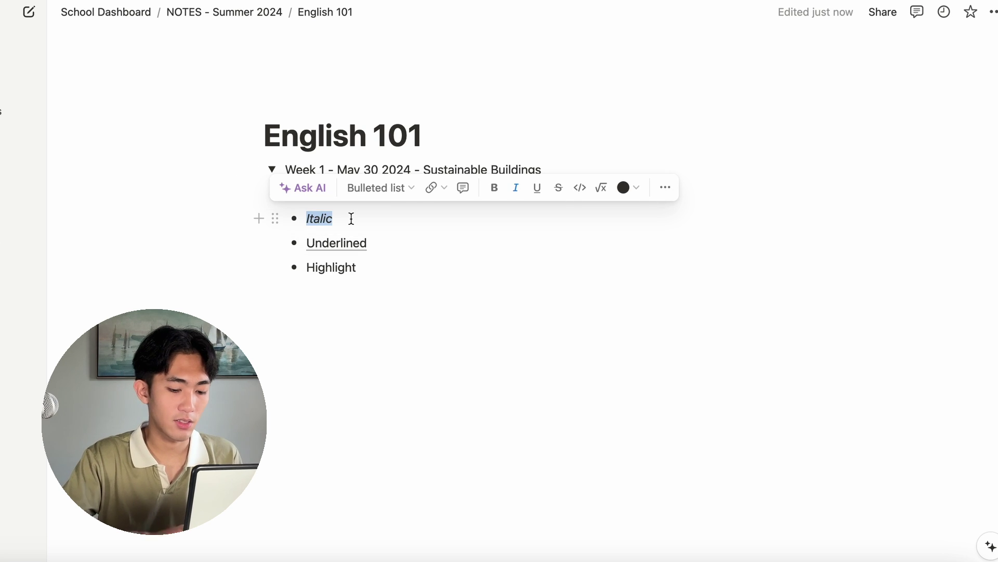
key("ctrl+i")
key("ctrl+i")
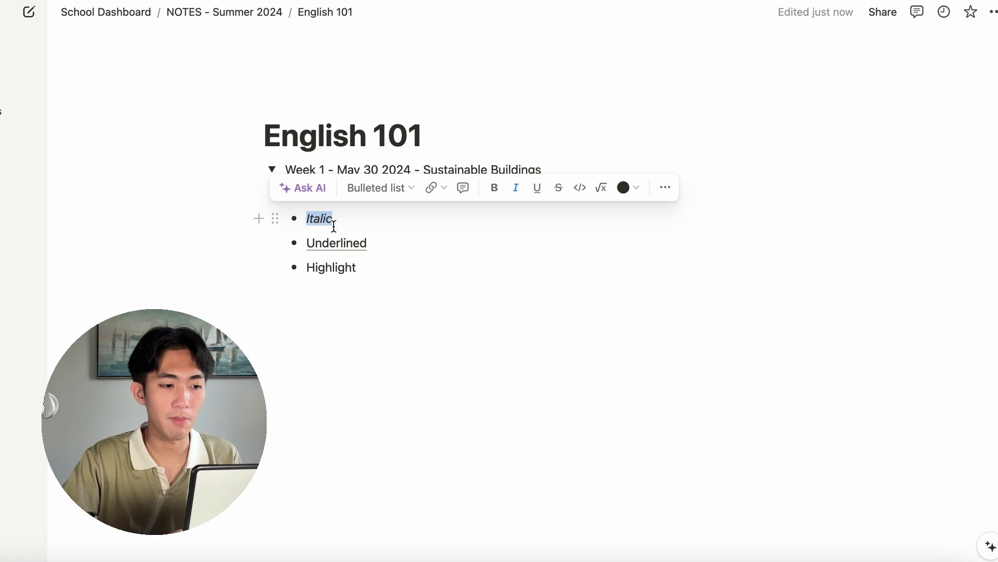
left_click(328, 222)
double_click(316, 197)
left_click(352, 230)
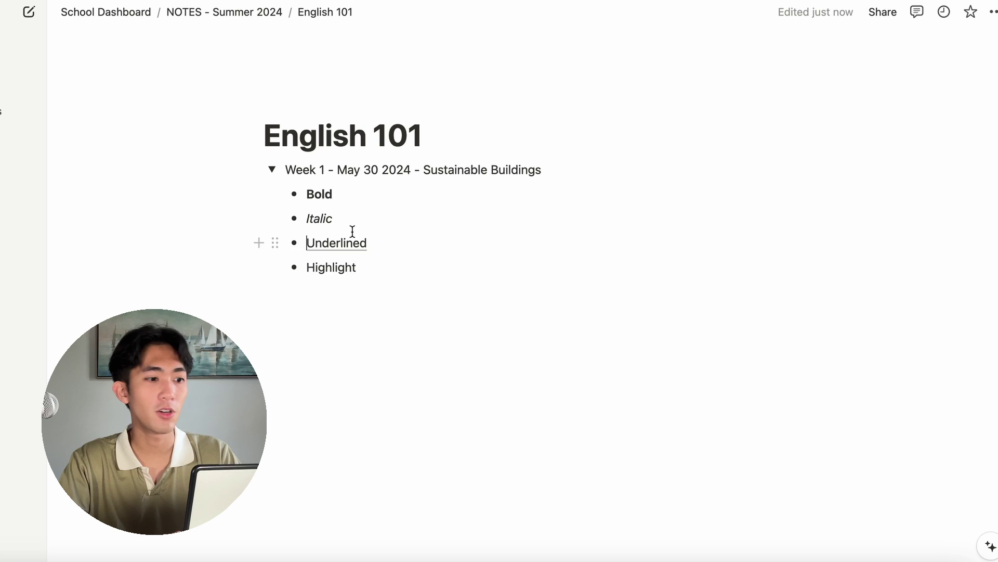
double_click(331, 267)
Give the Highlight bullet a yellow background color
left_click(671, 234)
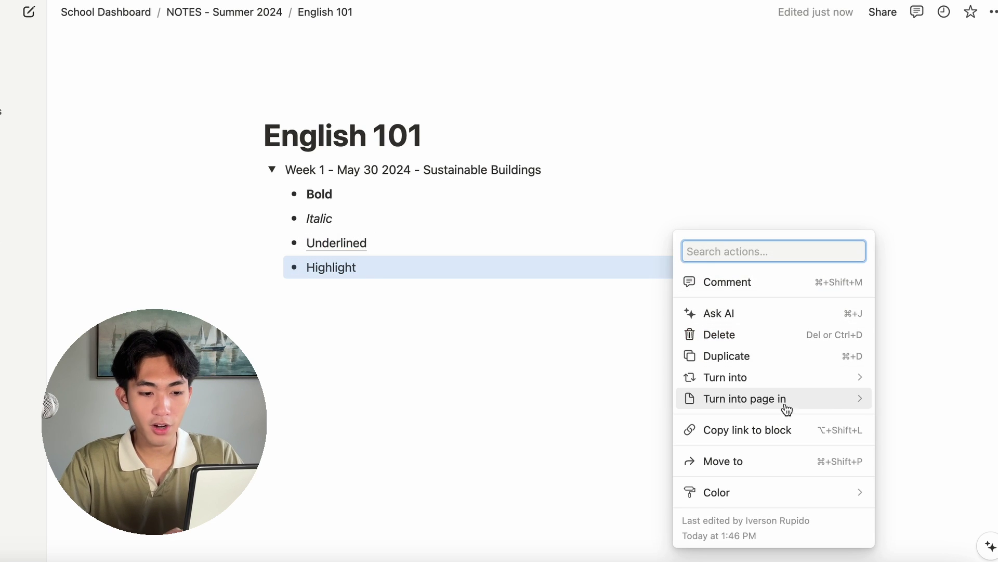
left_click(338, 266)
double_click(345, 266)
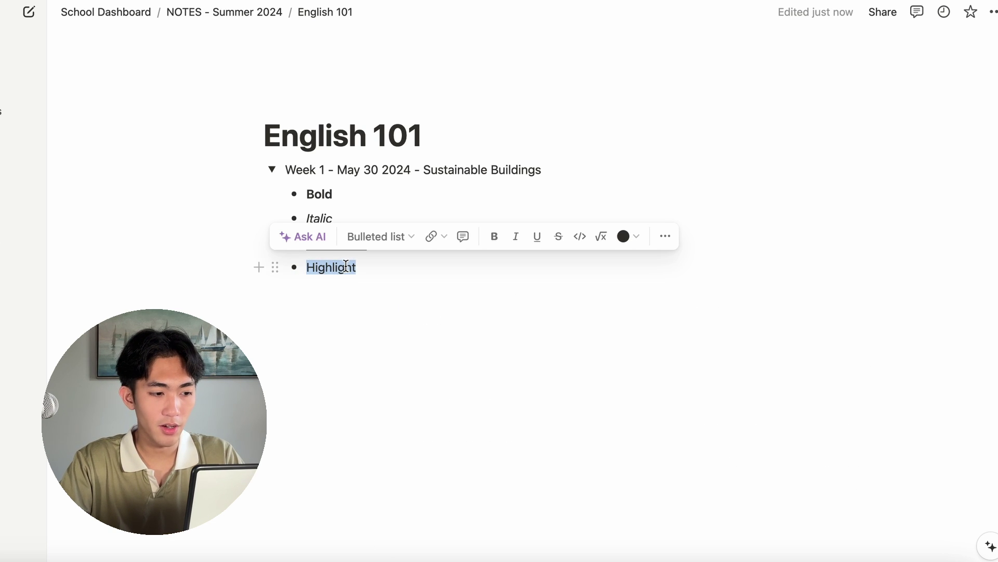
left_click(666, 238)
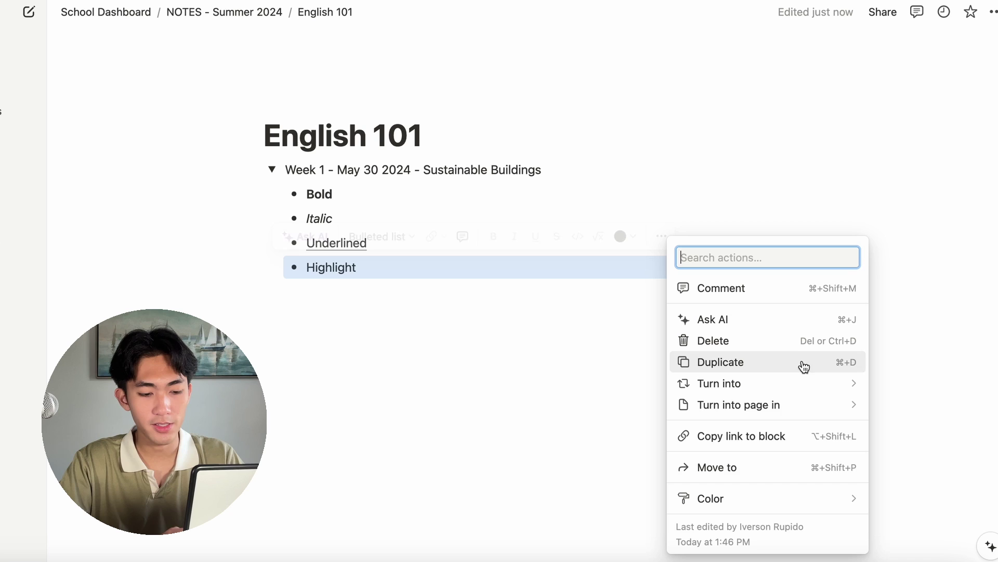
mouse_move(797, 504)
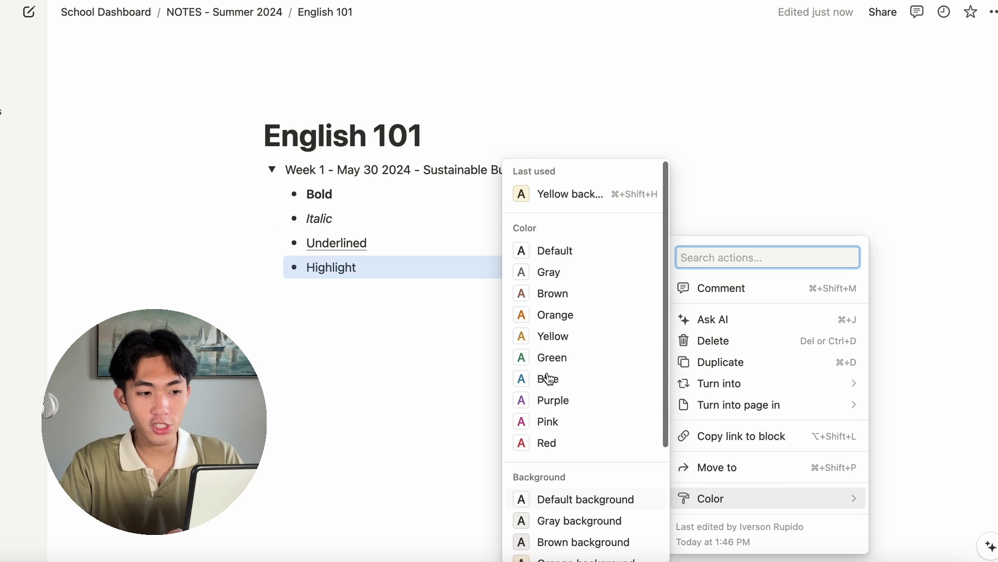
scroll(564, 403, "down", 3)
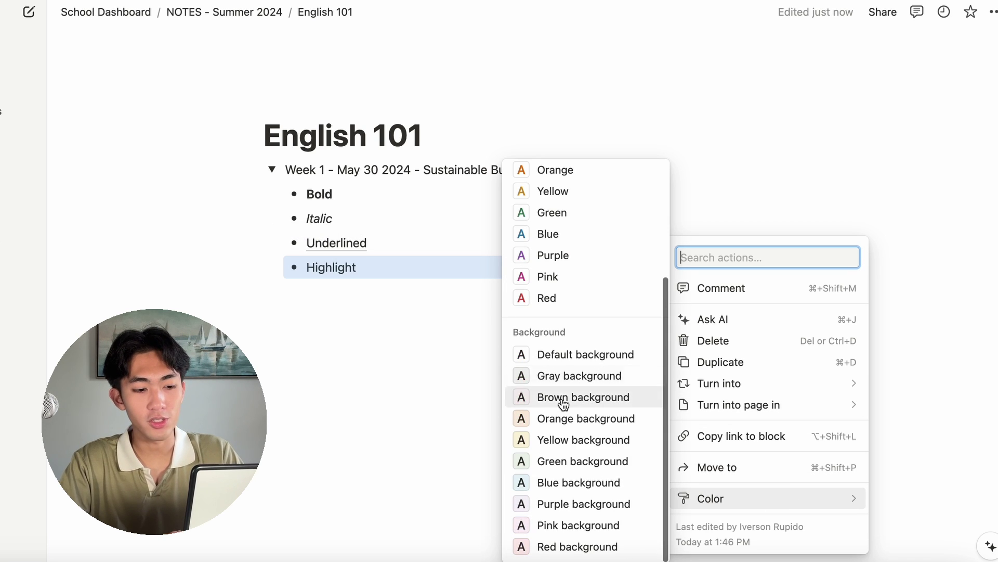
left_click(575, 442)
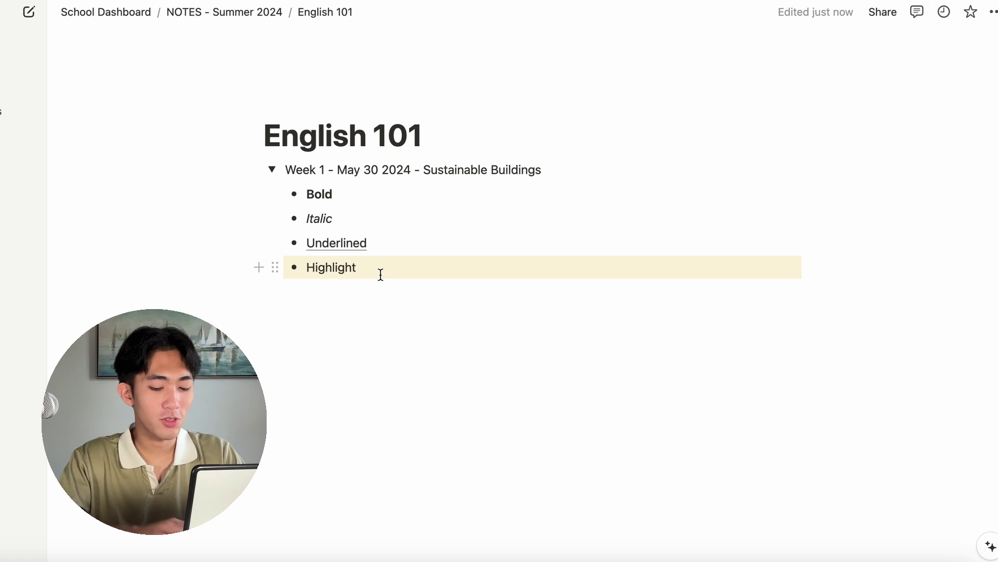
Nest sub-bullets Indent, Point B and etc. under Highlight, then return to NOTES - Summer 2024
left_click(381, 274)
key("Return")
type("Indent")
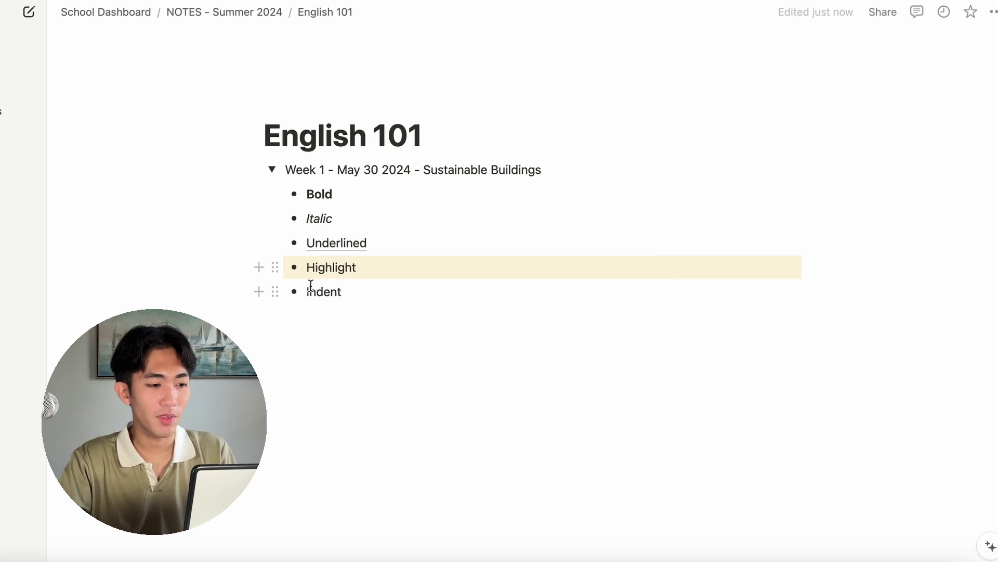
key("Escape")
left_click(308, 291)
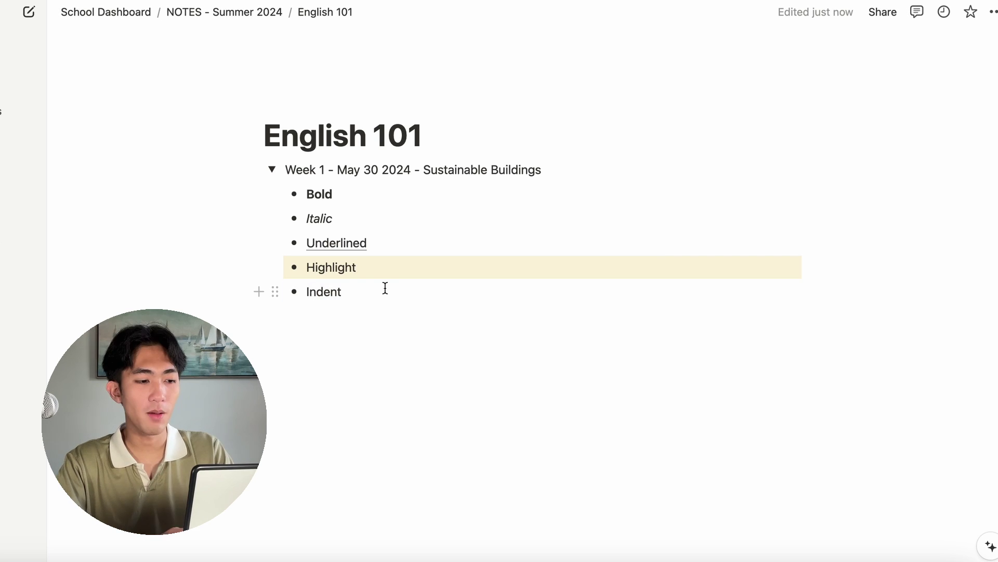
key("Tab")
key("Return")
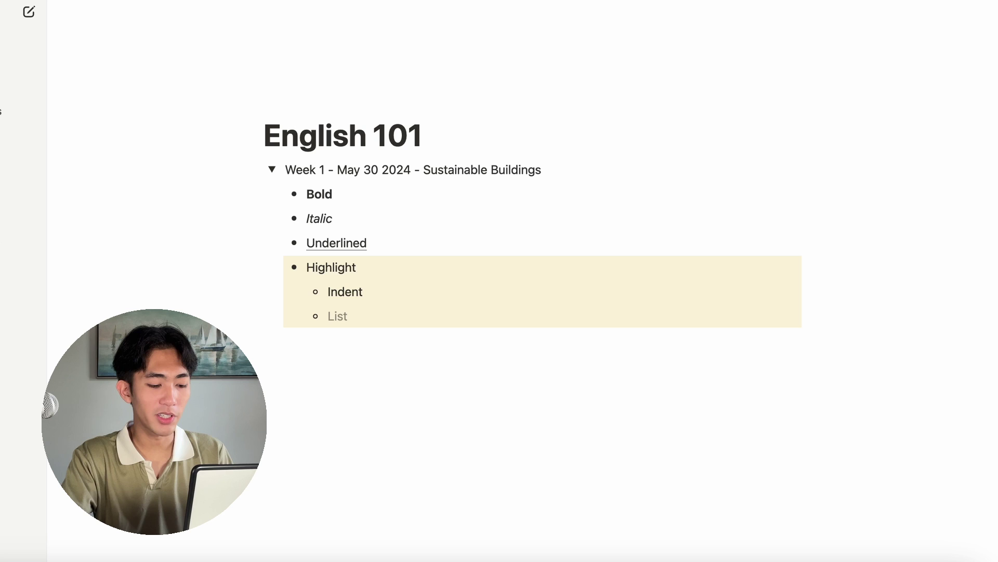
type("Point B")
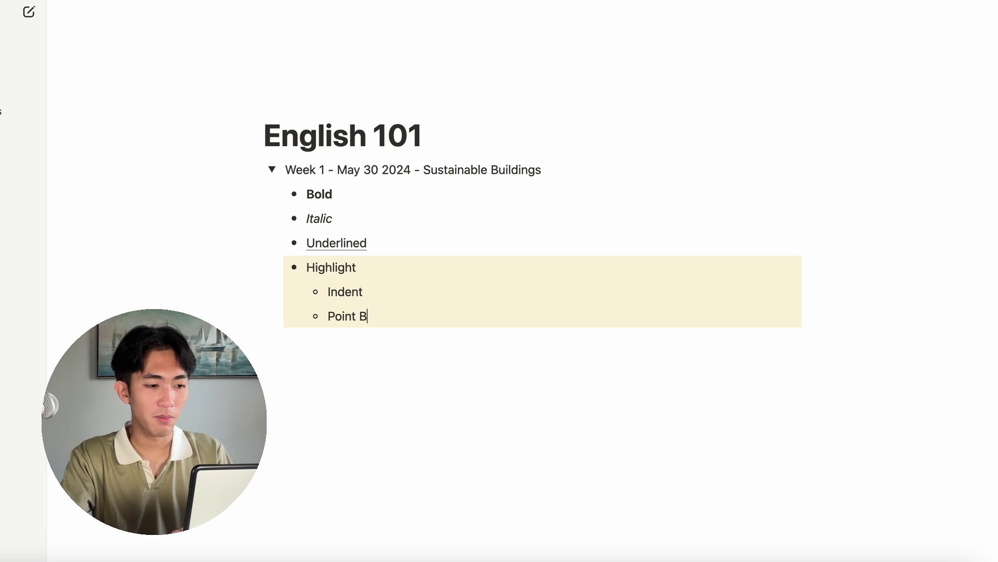
key("Return")
type("etc.;")
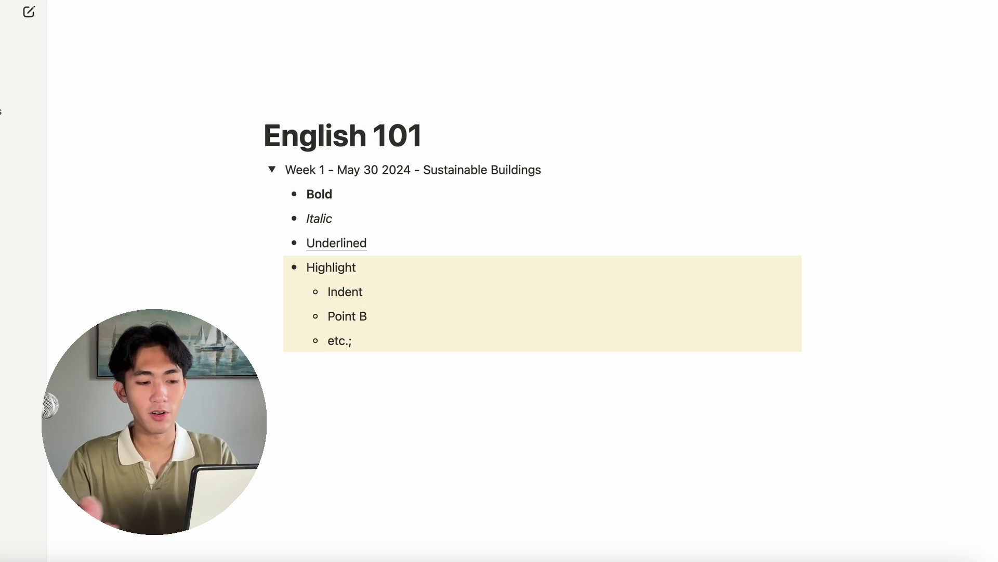
key("BackSpace")
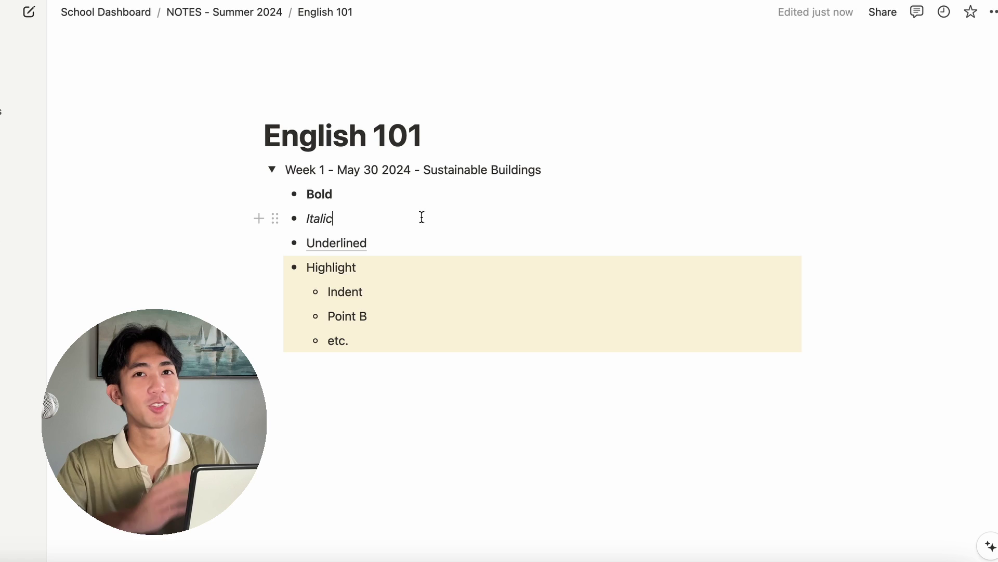
left_click(251, 14)
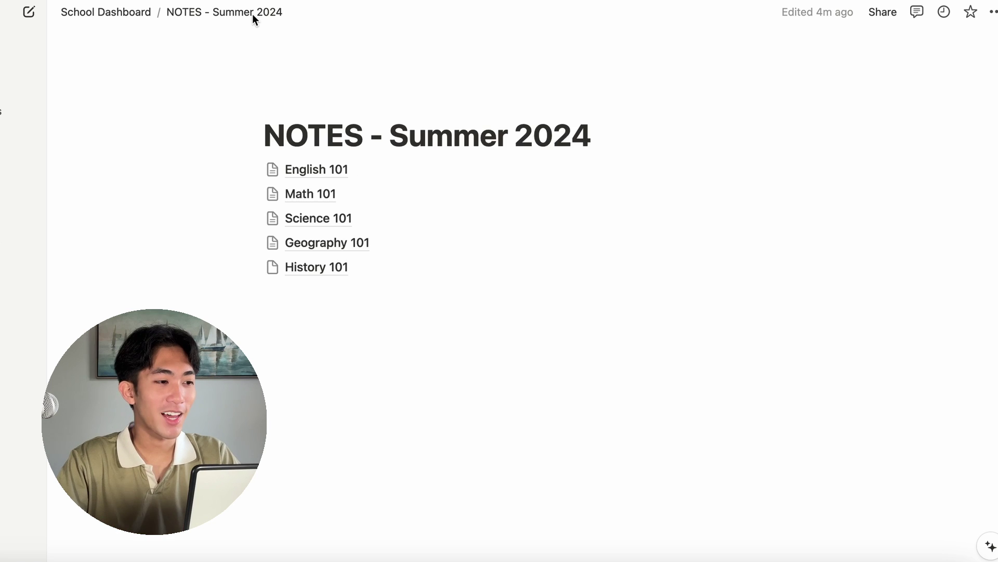
Switch the School Dashboard page to full width and the Serif font style
left_click(321, 196)
left_click(105, 12)
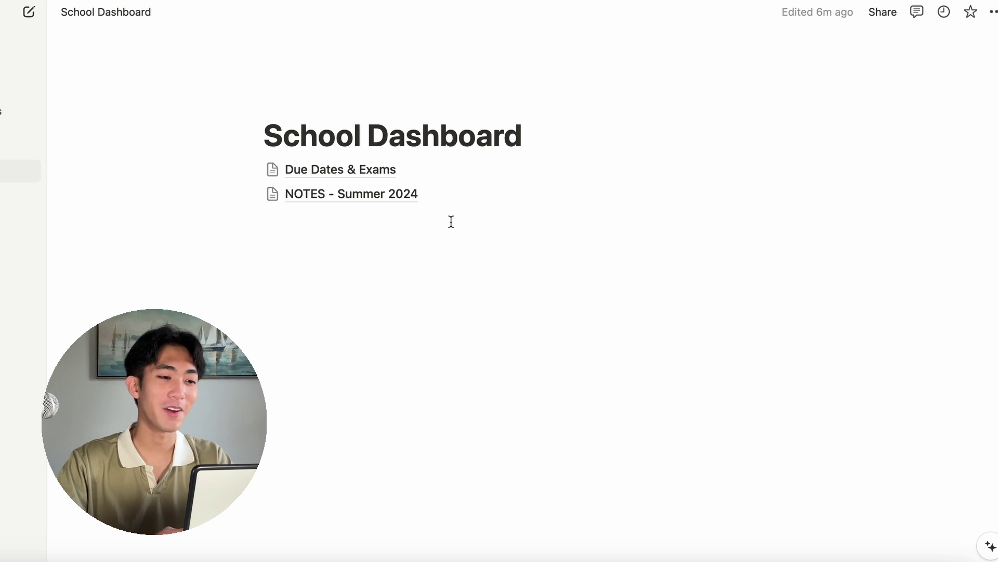
left_click(524, 135)
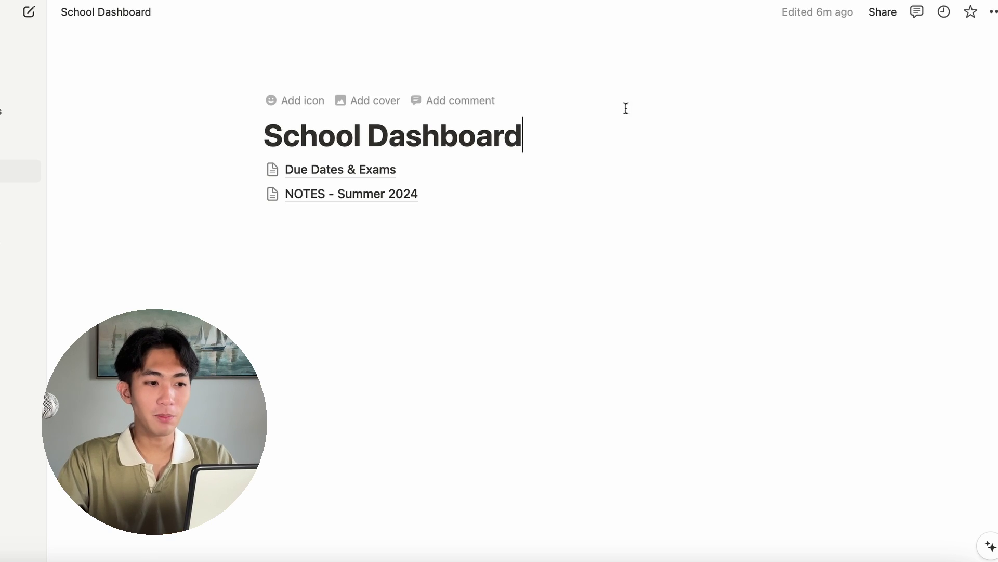
left_click(993, 11)
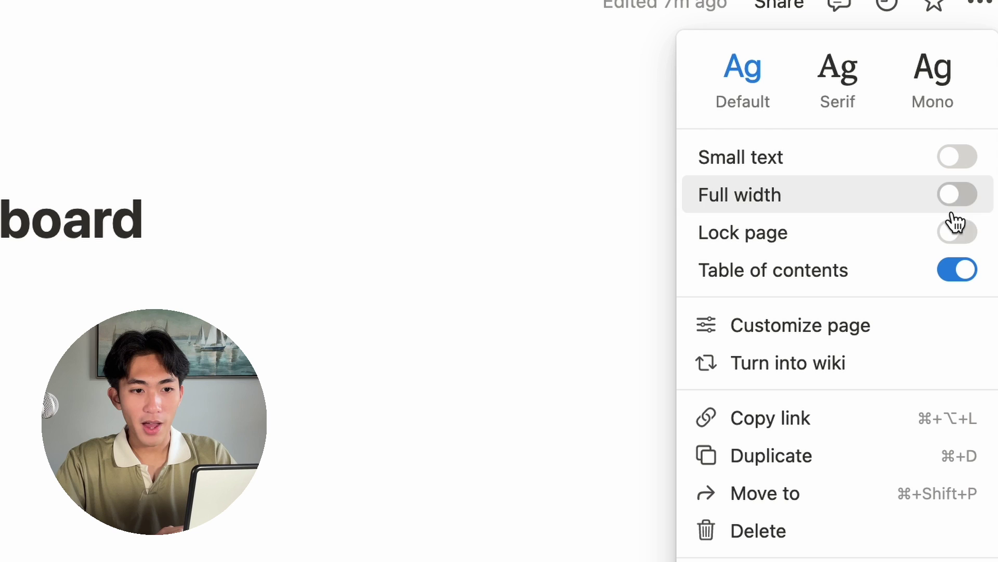
left_click(956, 198)
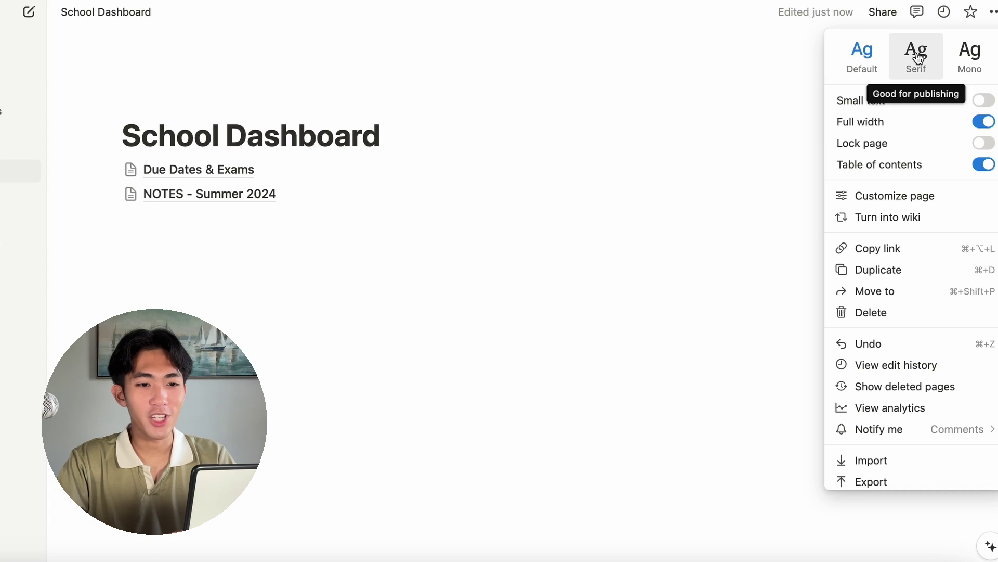
left_click(926, 66)
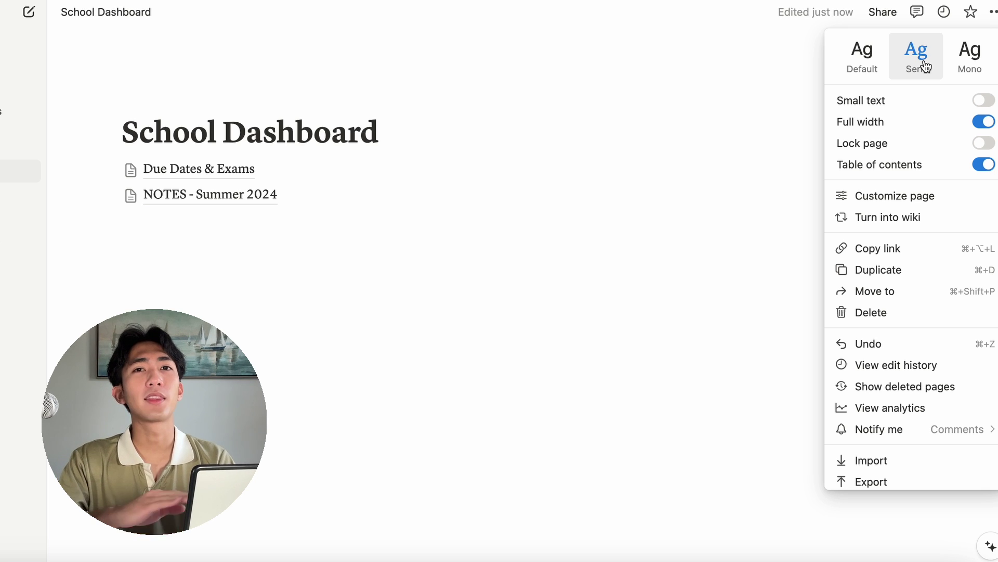
left_click(384, 137)
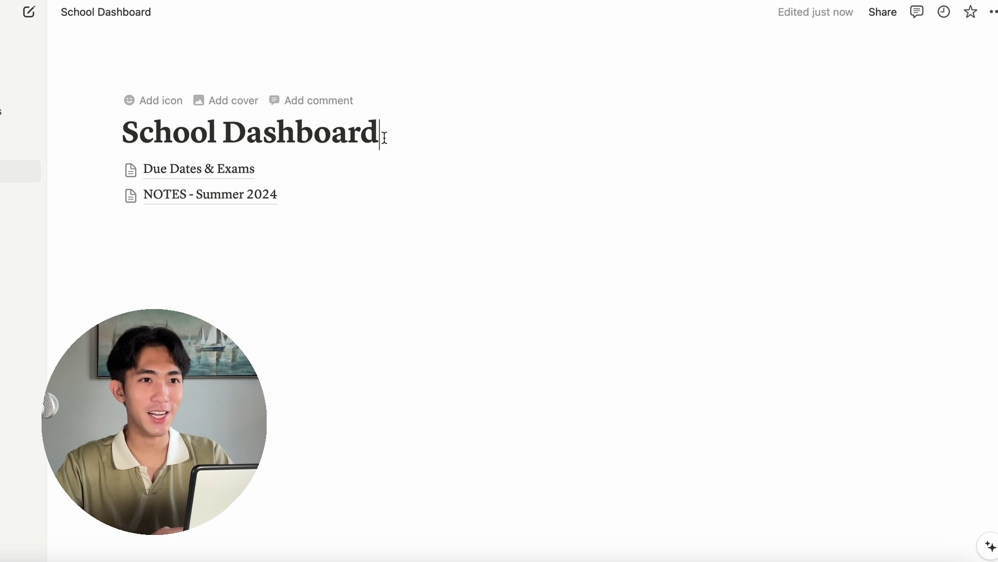
Add a cover to School Dashboard, trying the willow-leaf gallery pattern first
left_click(217, 105)
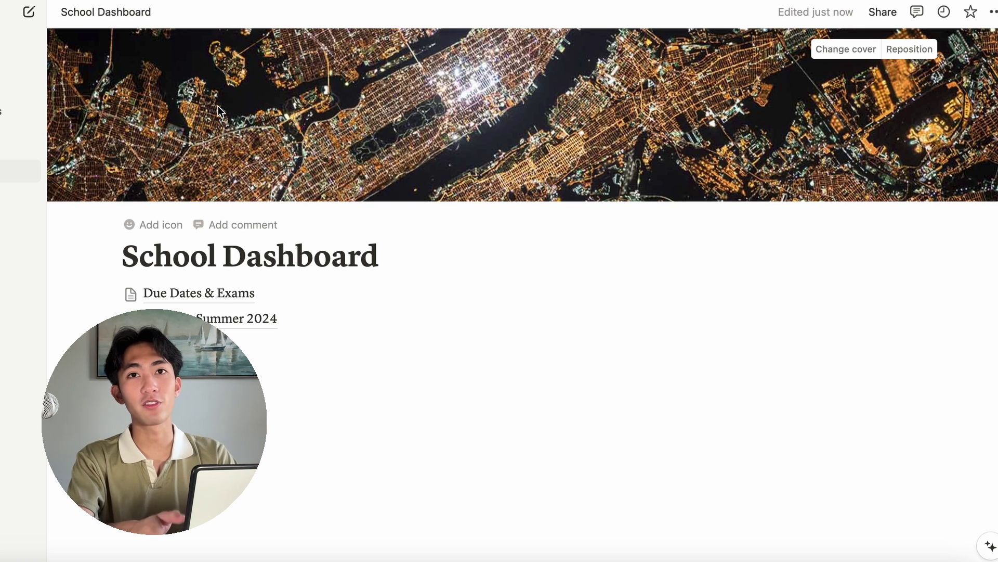
left_click(846, 49)
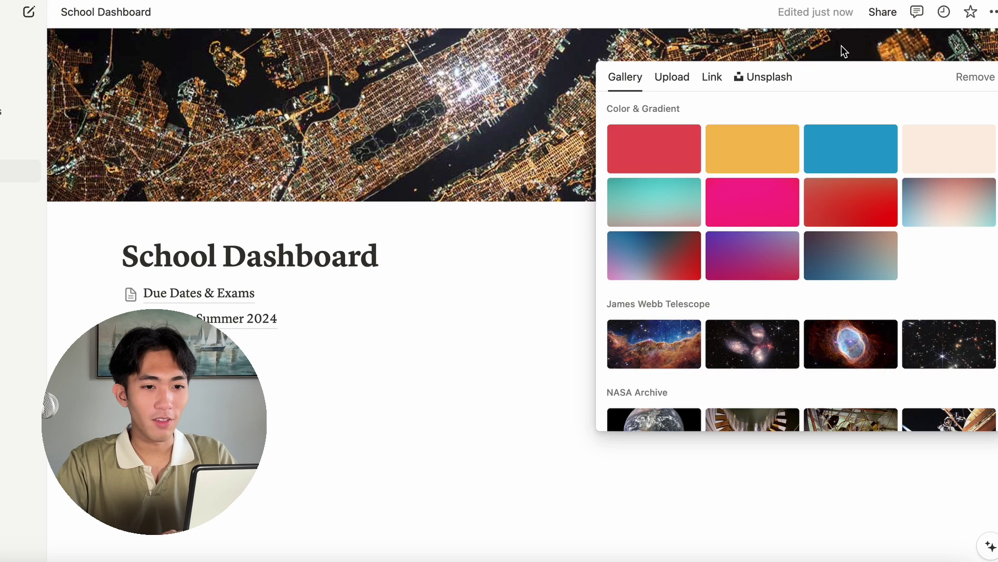
left_click(846, 49)
left_click(843, 48)
scroll(826, 206, "down", 4)
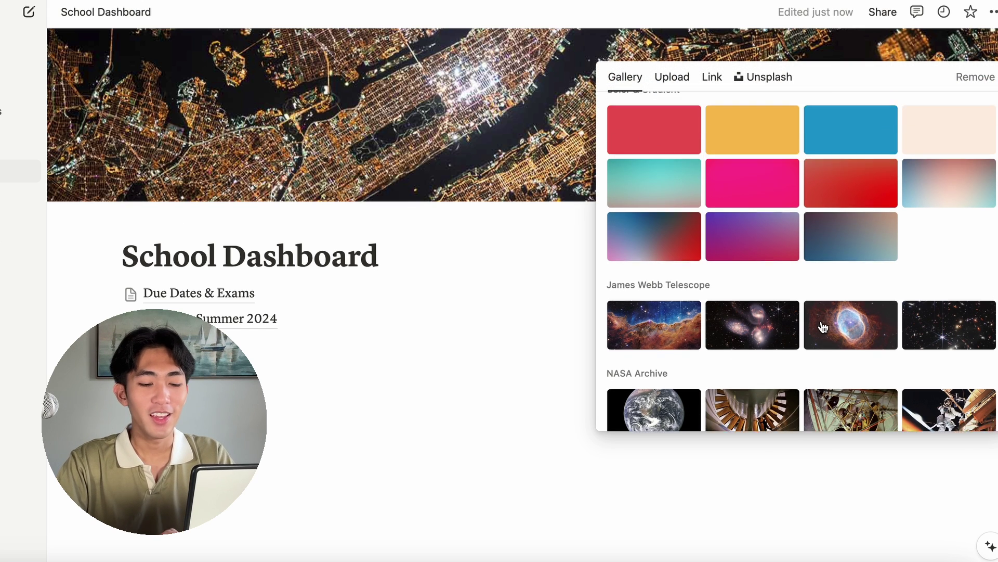
scroll(785, 236, "up", 5)
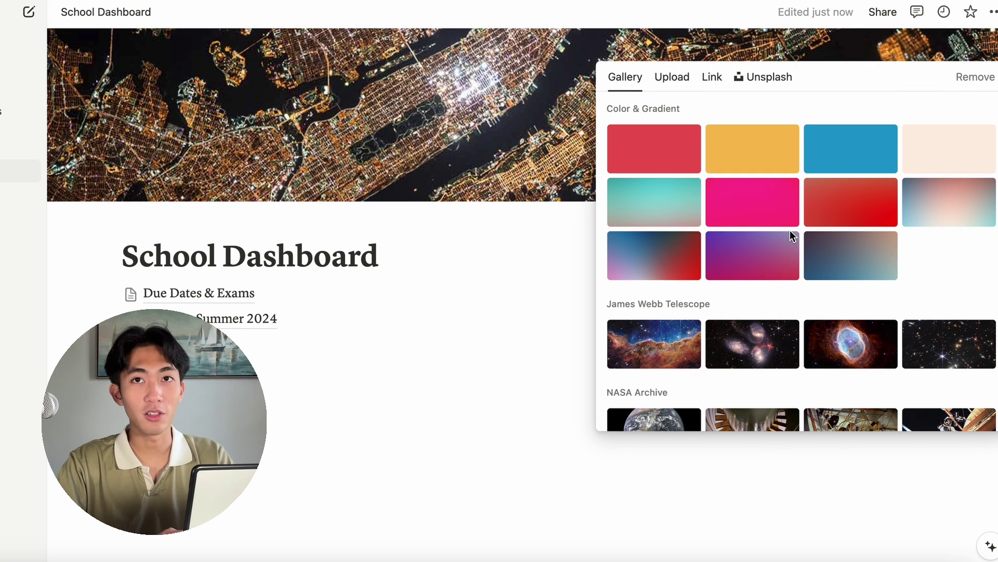
scroll(790, 229, "down", 5)
scroll(780, 250, "down", 5)
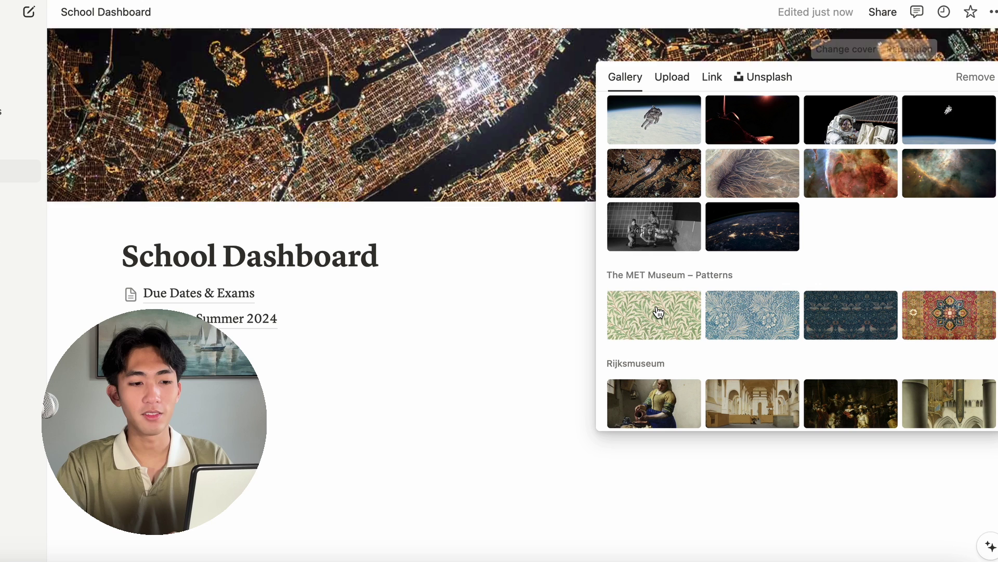
left_click(654, 315)
scroll(800, 255, "down", 6)
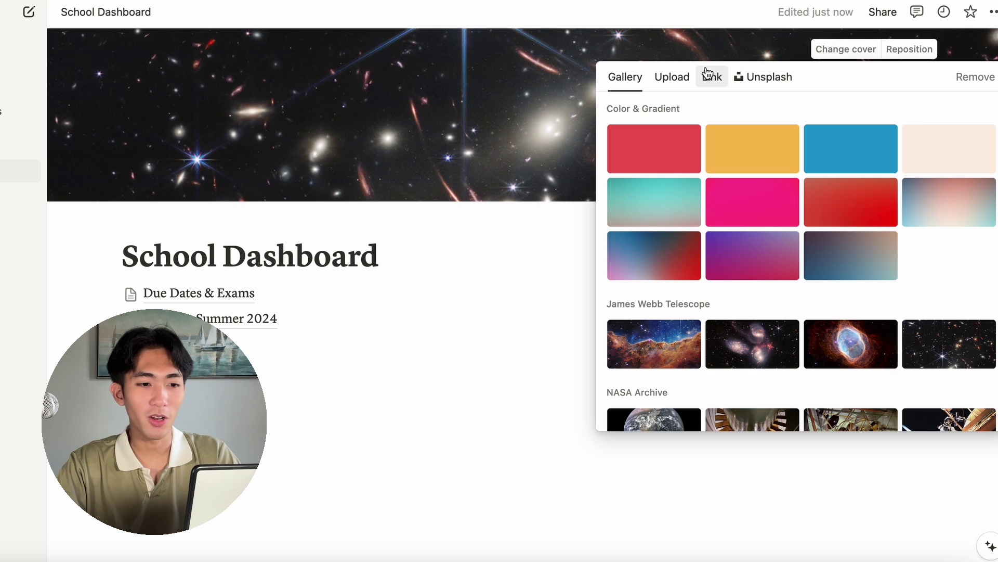
Replace the cover with the milk-tea photo from a pasted image link, then browse page icons
left_click(678, 78)
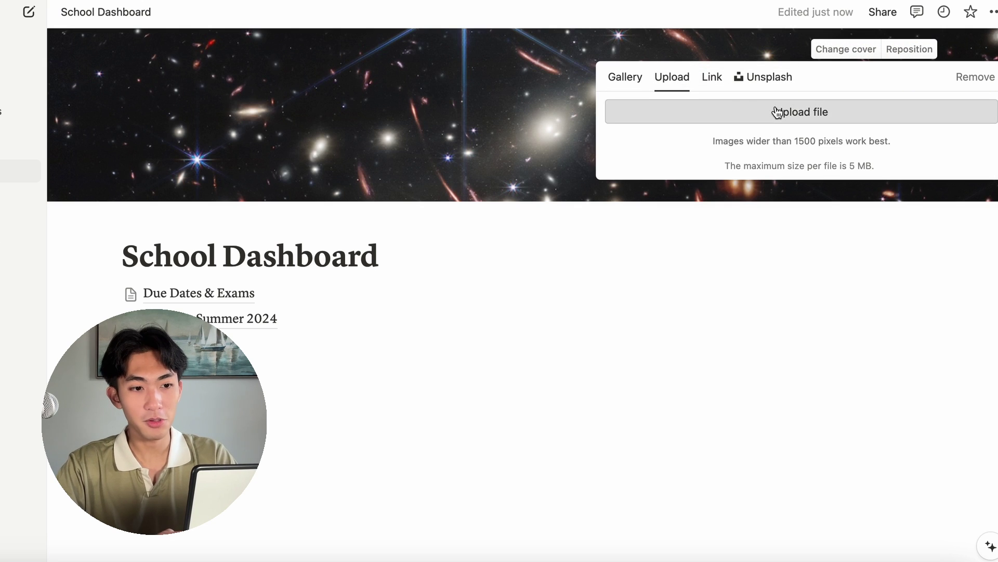
left_click(713, 81)
key("super+v")
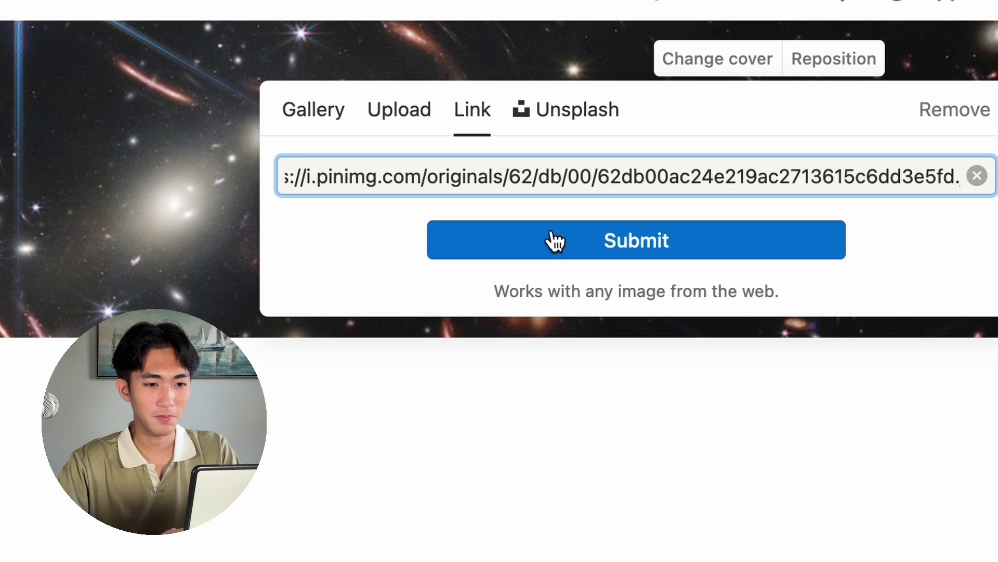
left_click(560, 244)
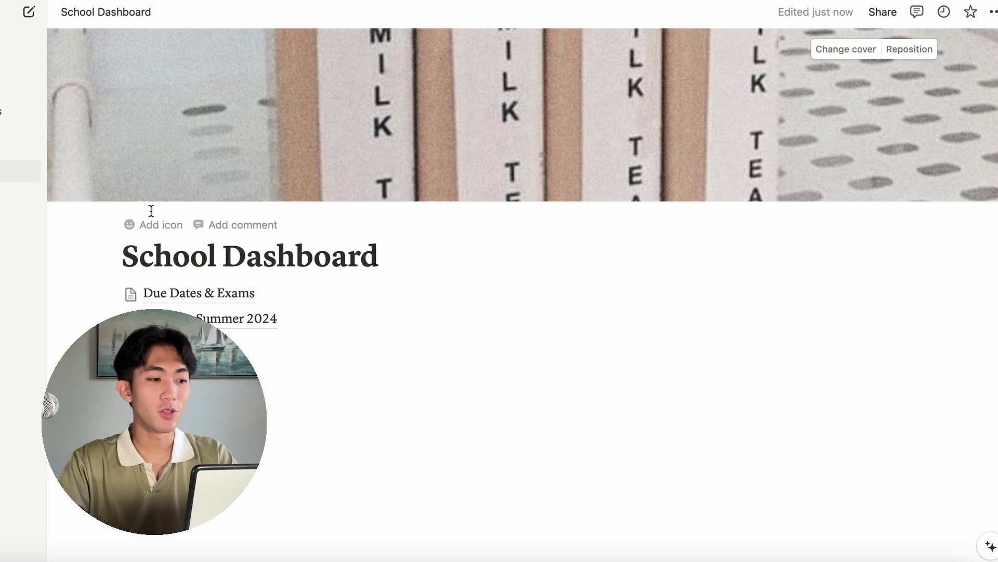
left_click(140, 224)
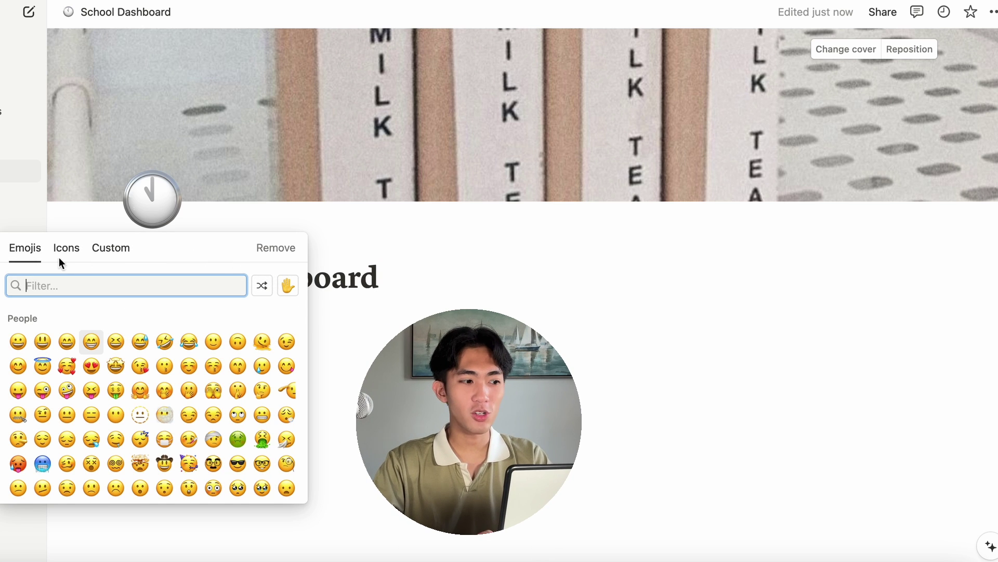
left_click(59, 255)
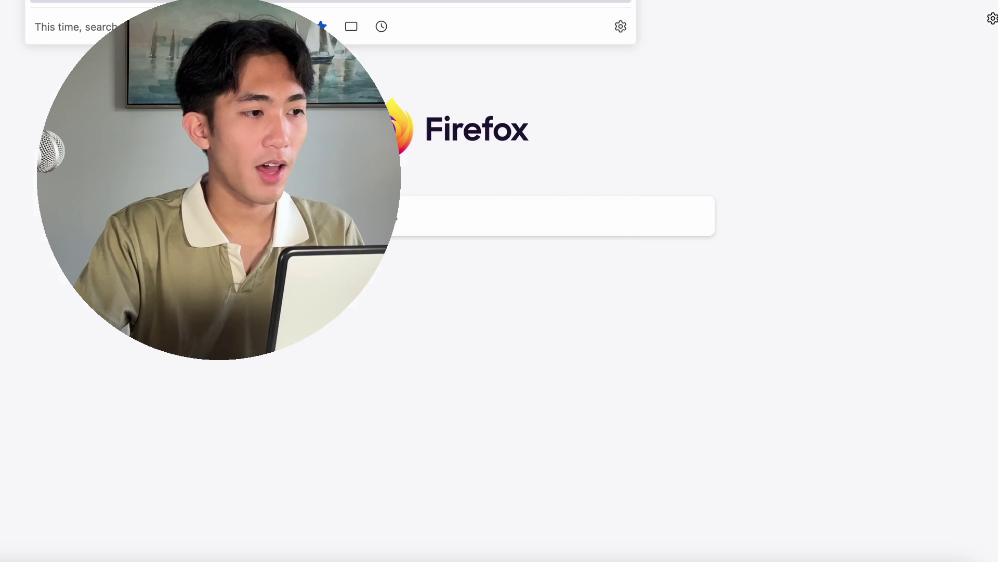
Search Icons8 for 'school' and copy the filled School icon's PNG link
type("icons8")
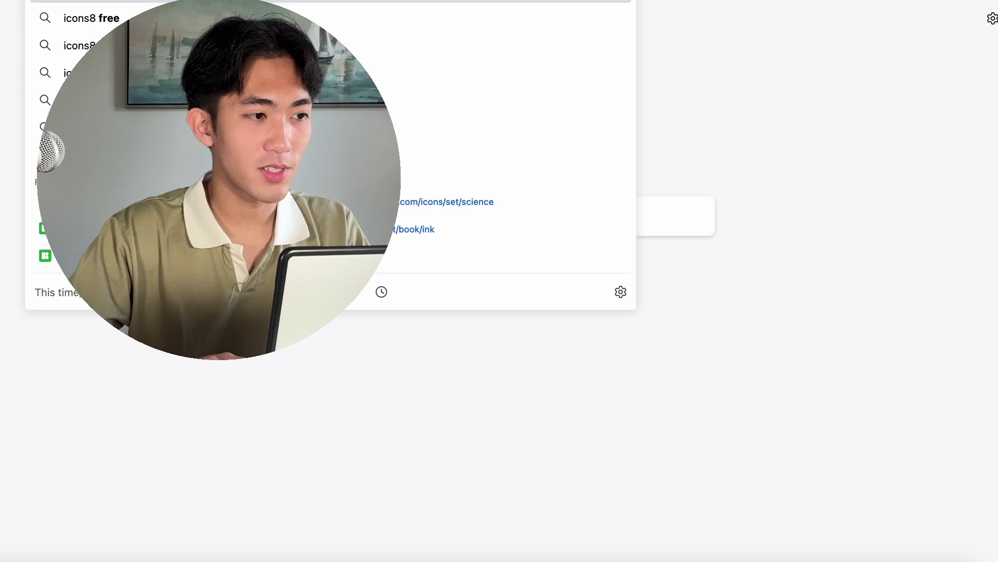
key("Return")
left_click(149, 195)
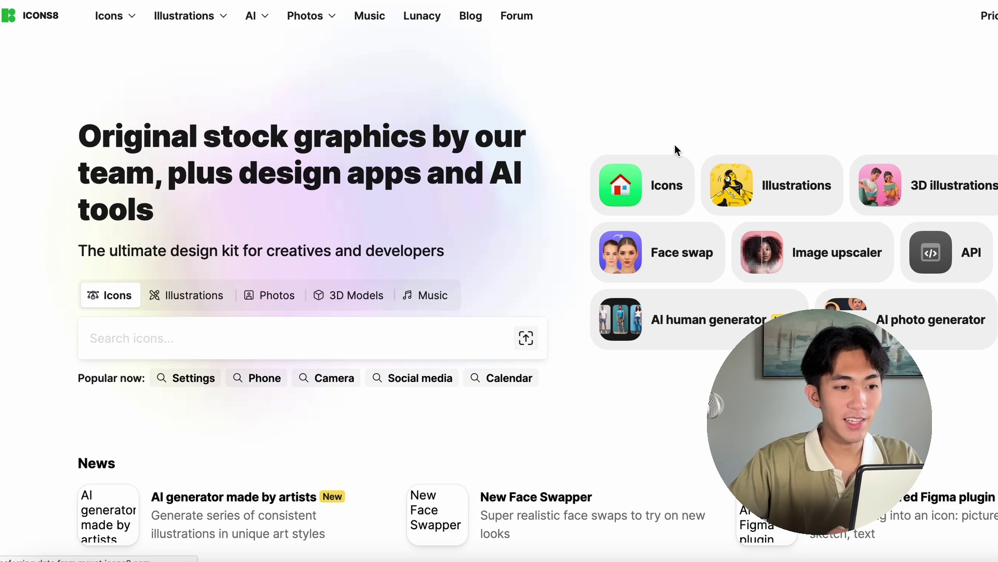
left_click(228, 335)
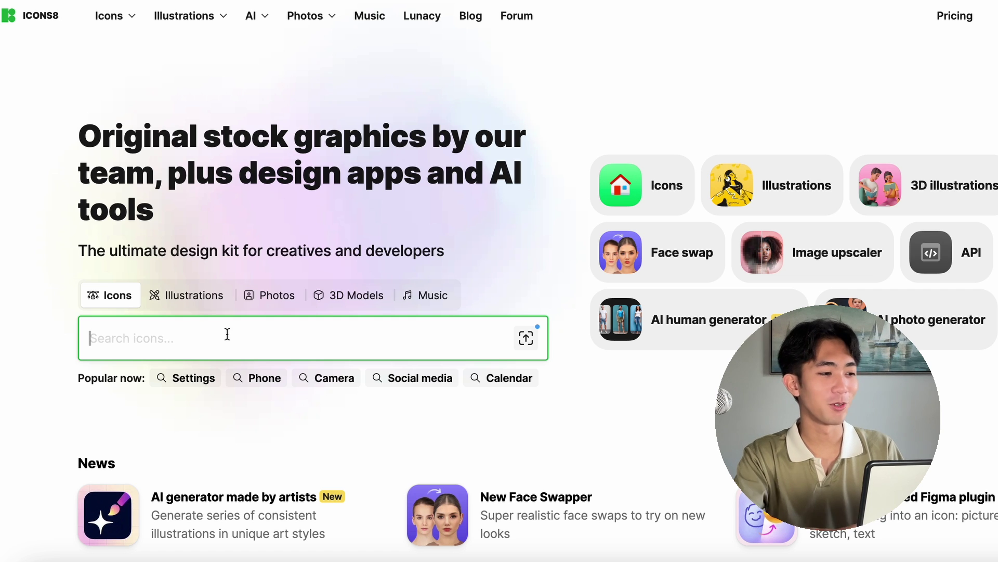
type("school")
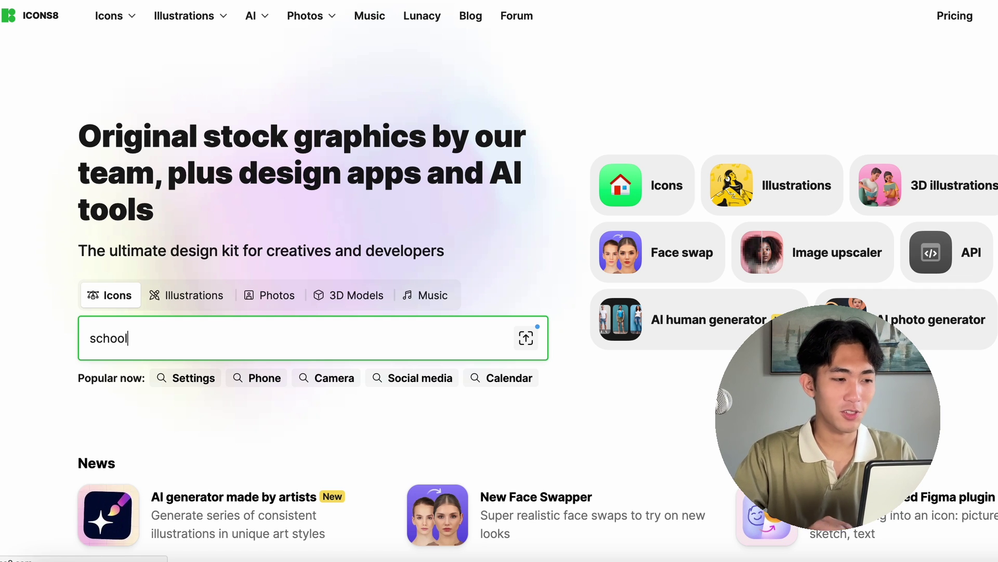
key("Return")
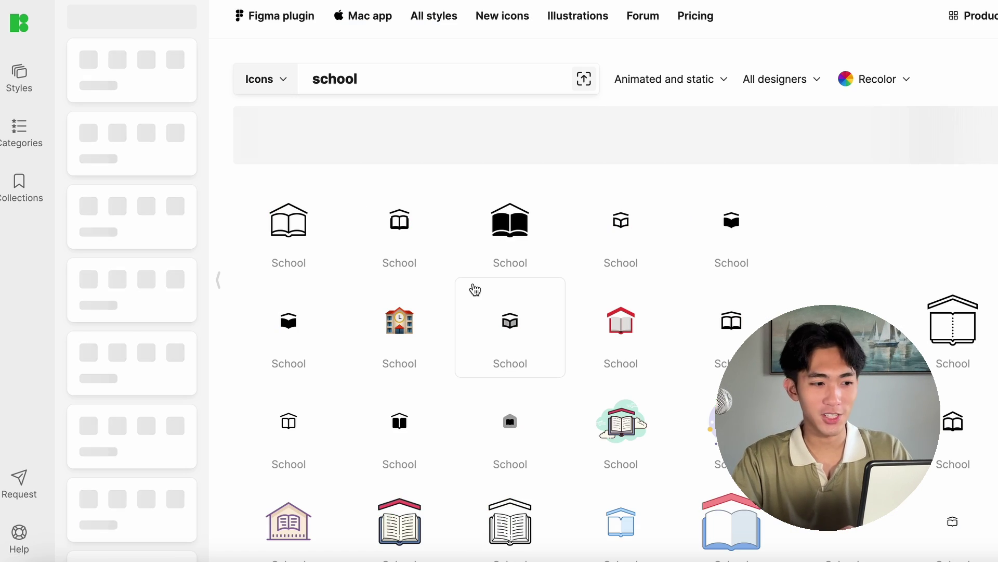
left_click(510, 231)
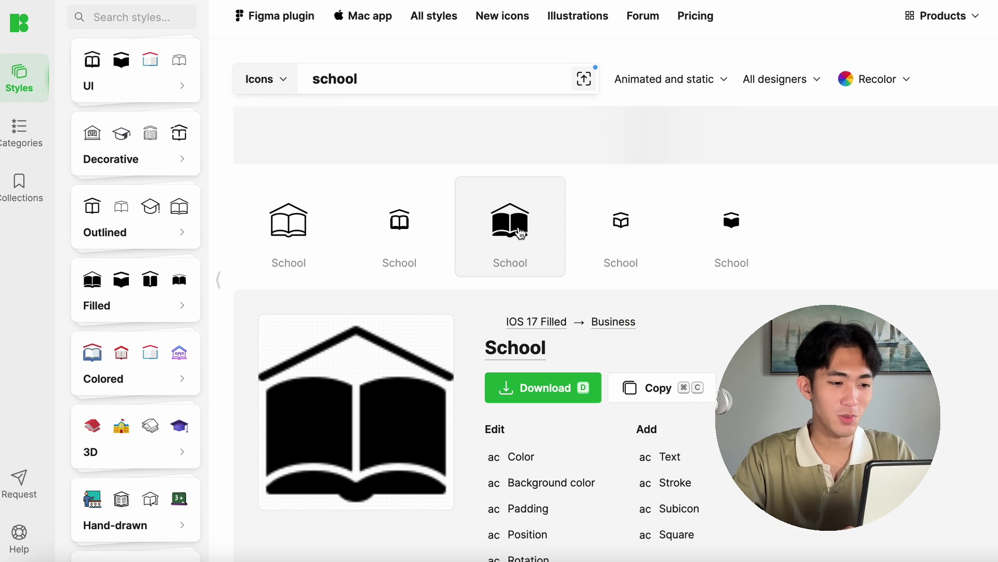
scroll(689, 325, "down", 2)
mouse_move(689, 325)
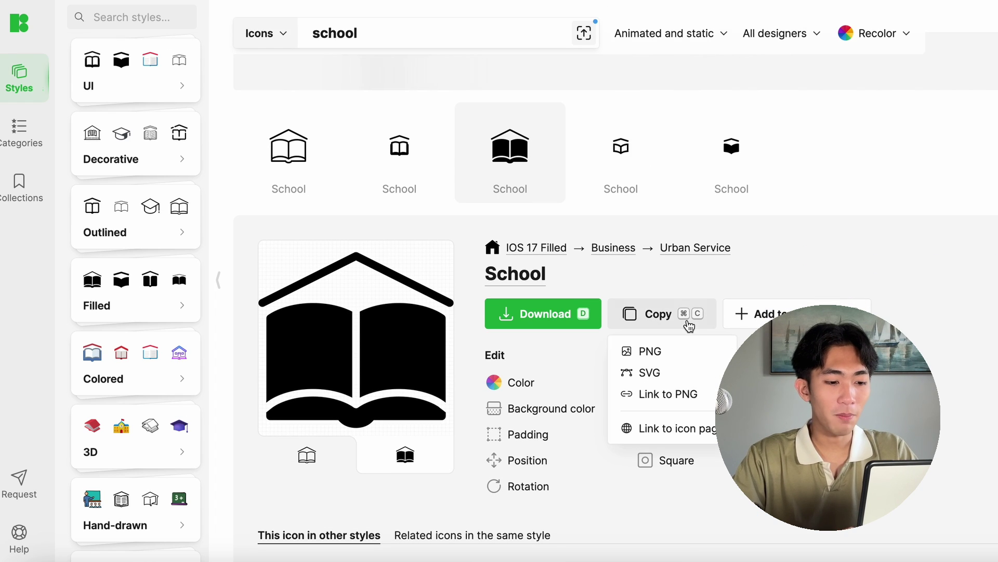
left_click(687, 408)
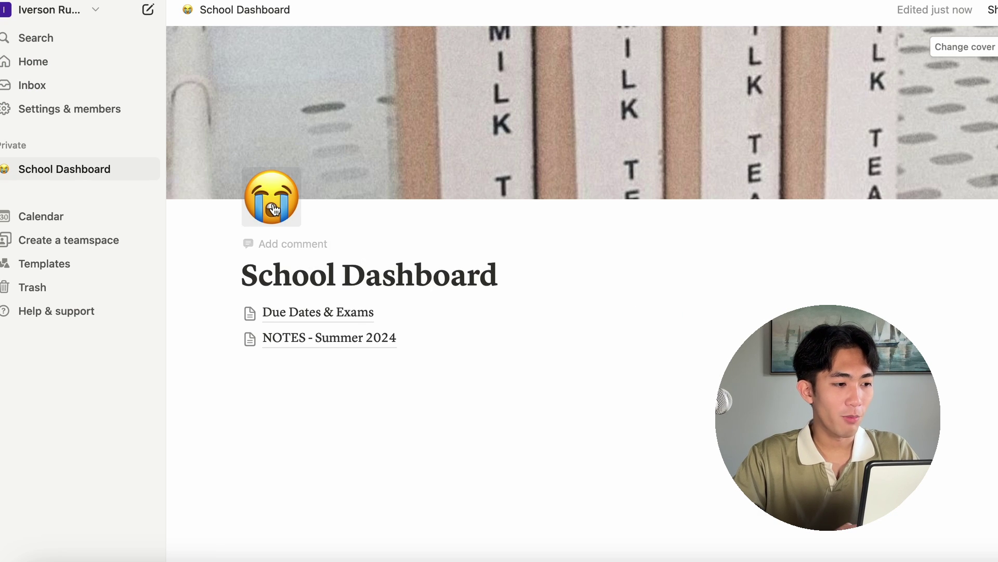
left_click(271, 197)
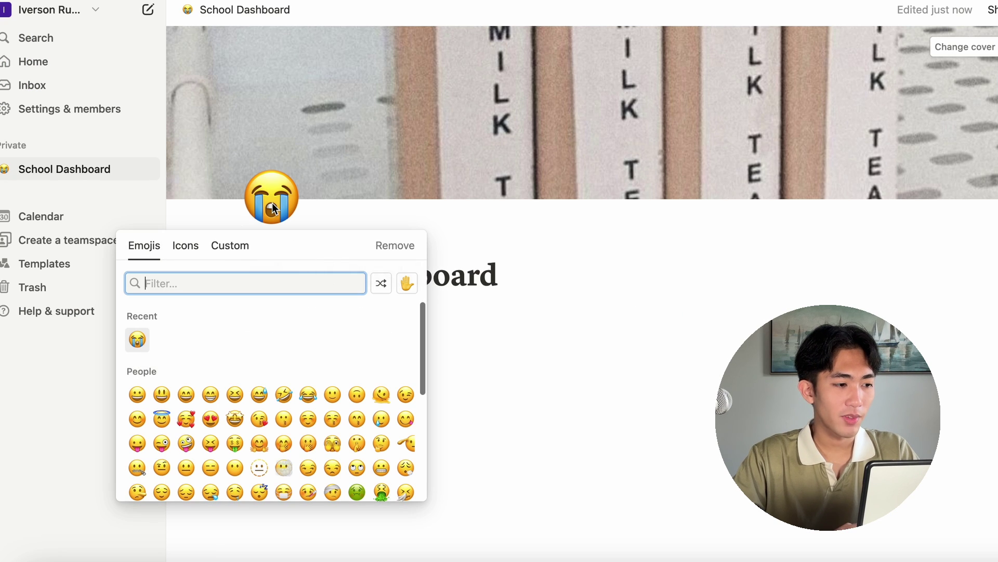
Set School Dashboard's custom icon from the pasted Icons8 book-under-roof PNG link
left_click(231, 245)
key("super+v")
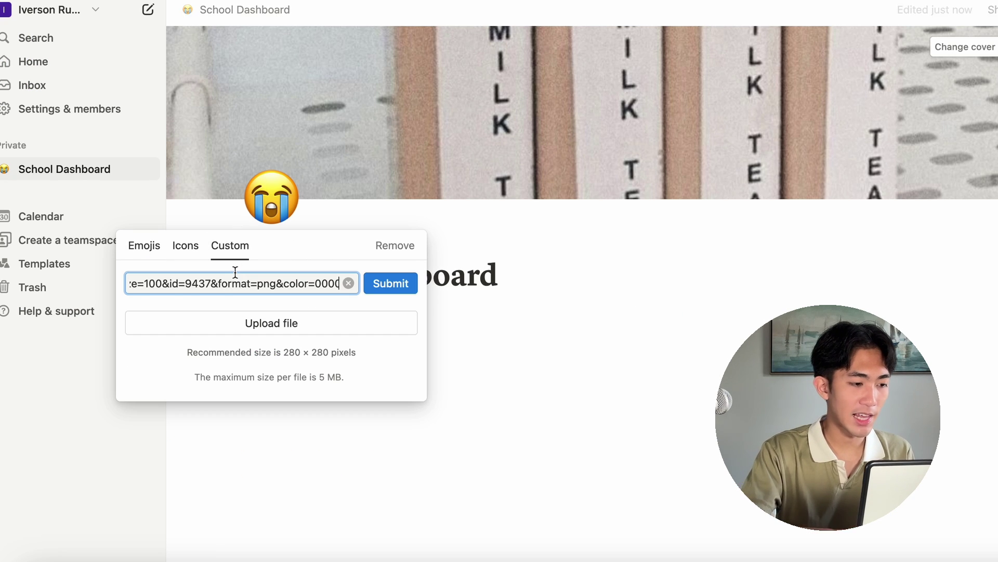
left_click(390, 284)
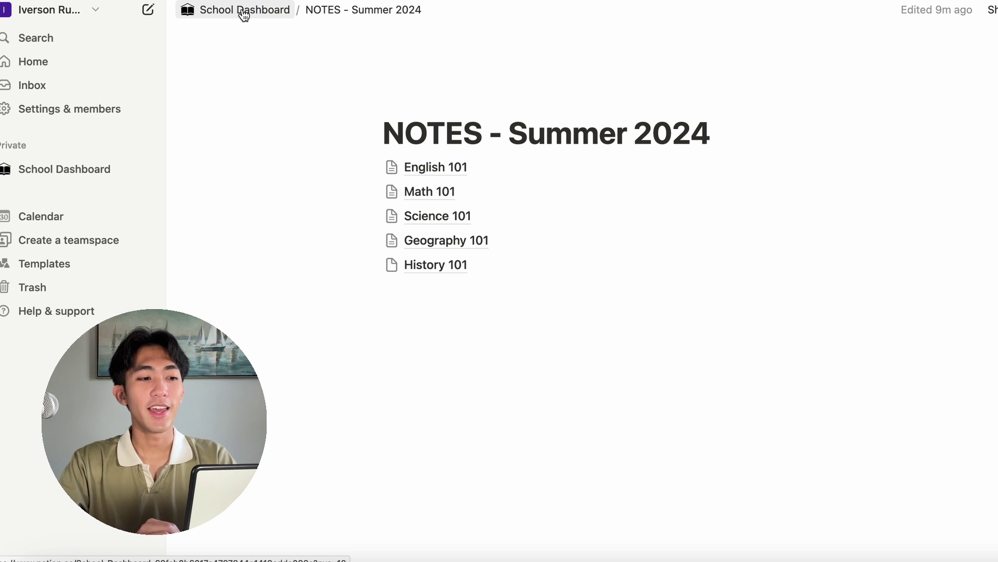
mouse_move(429, 172)
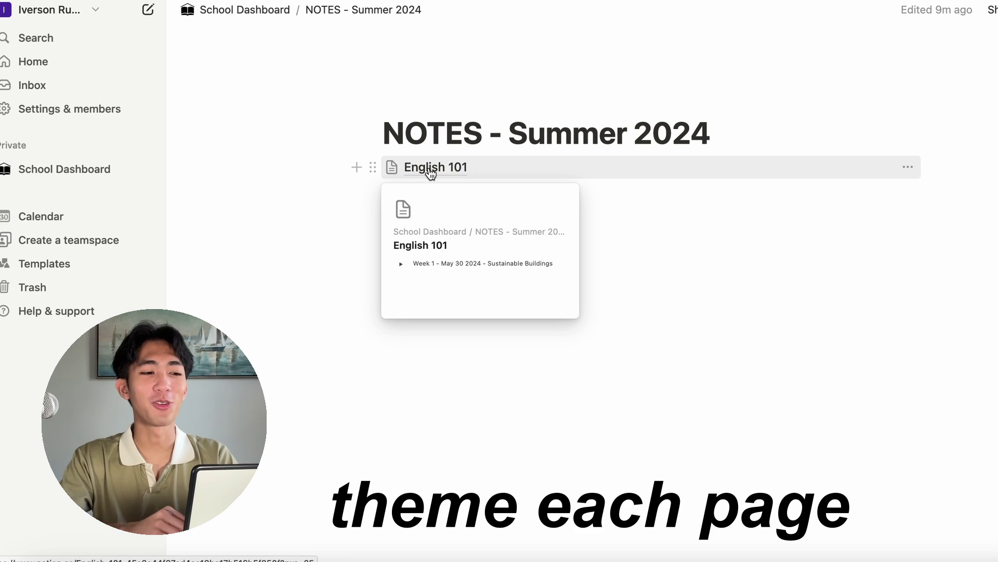
Add a painting cover to History 101 and reposition it to show the boat scene
left_click(449, 264)
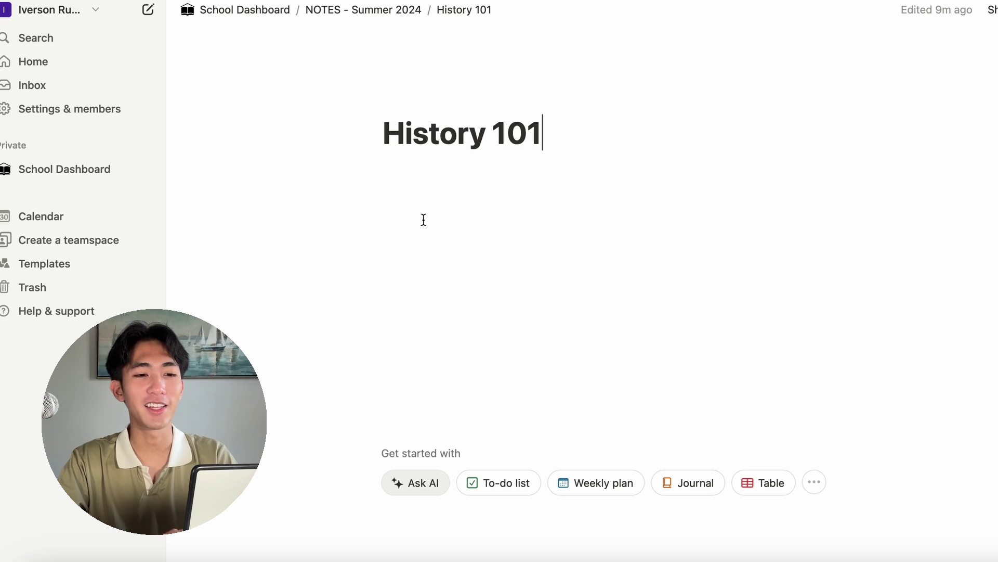
left_click(497, 102)
left_click(888, 45)
left_click_drag(749, 98, 778, 36)
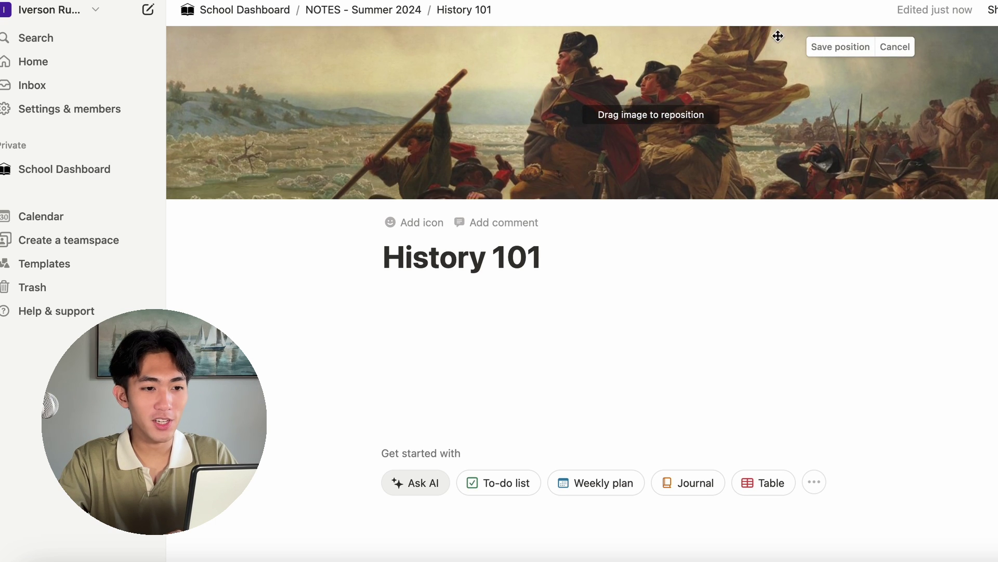
left_click(832, 46)
left_click(871, 46)
left_click_drag(722, 158, 795, 44)
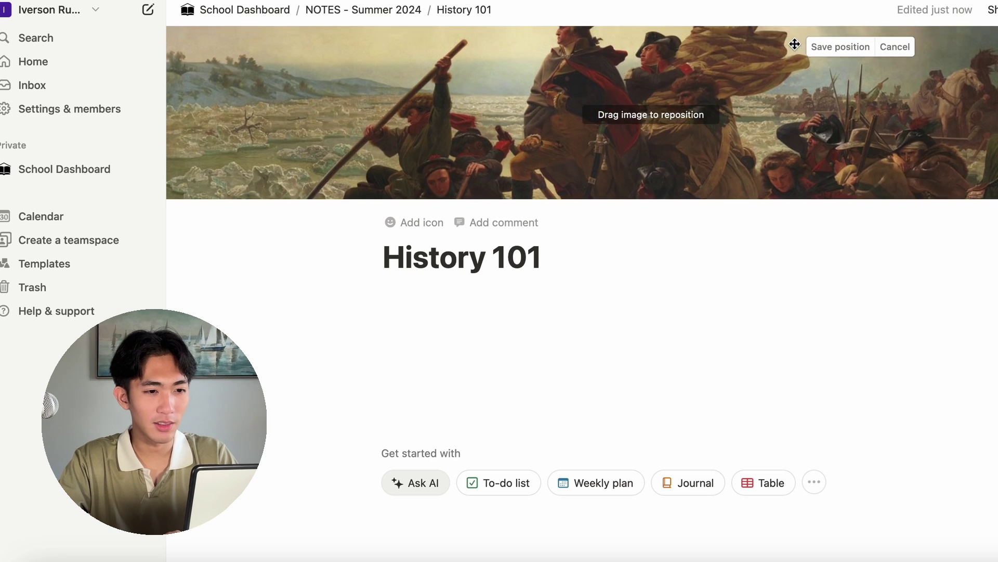
left_click(832, 47)
left_click(871, 47)
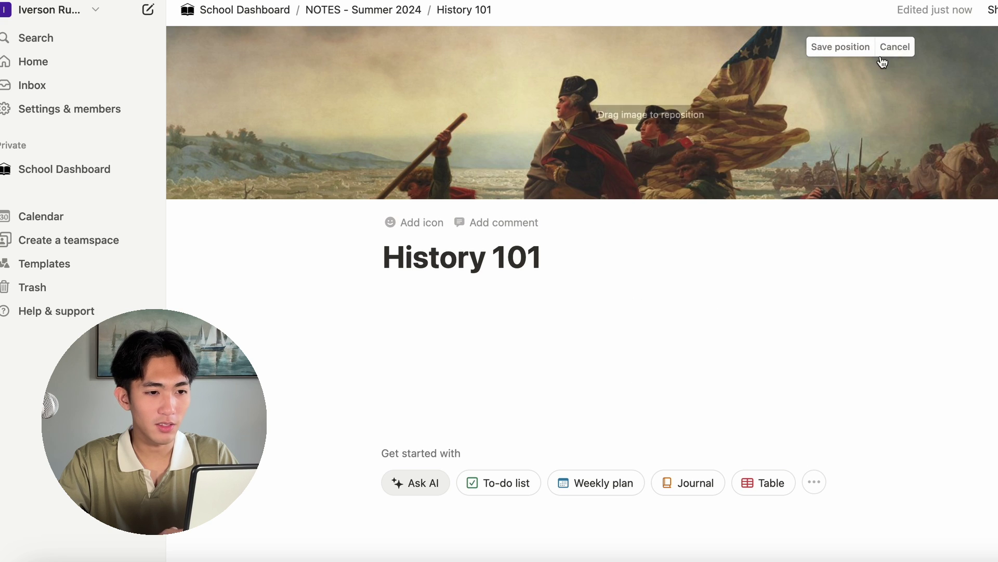
left_click_drag(882, 61, 821, 65)
left_click(832, 48)
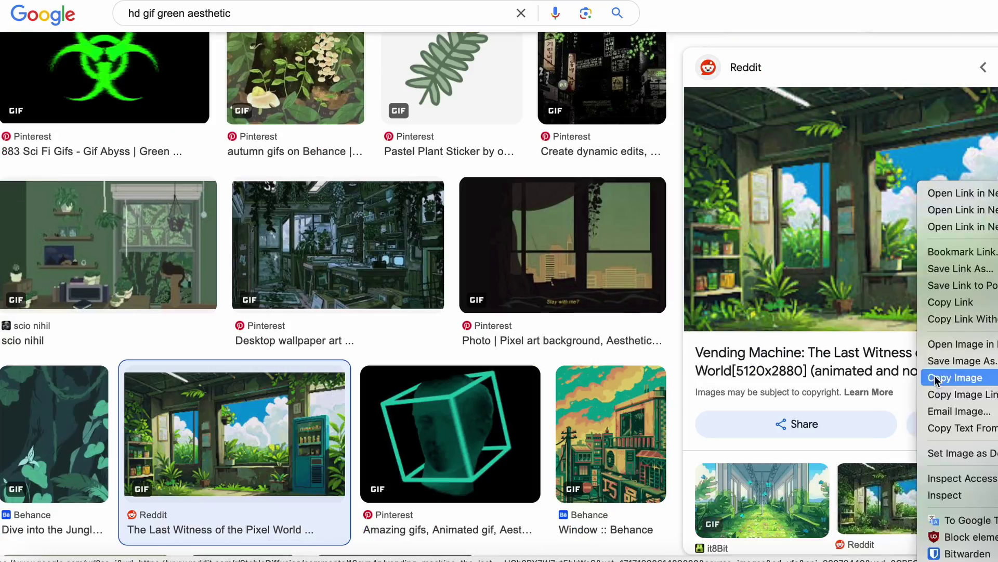
Copy the green pixel-art vending machine GIF from the Google Images results
left_click(900, 379)
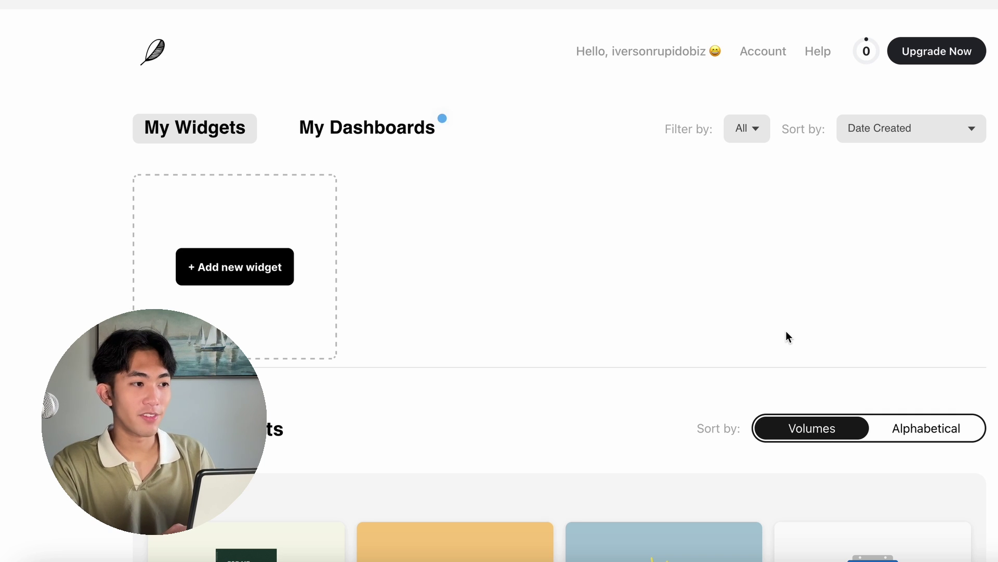
Scroll Indify's Explore Widgets catalog down to the Volume 2 Clock card
scroll(786, 335, "down", 7)
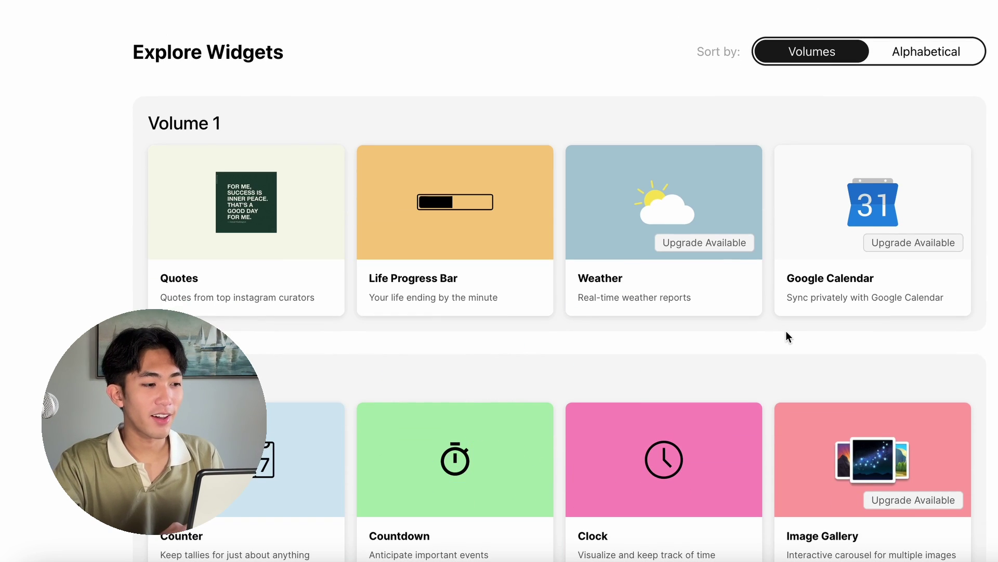
scroll(786, 331, "down", 2)
mouse_move(786, 333)
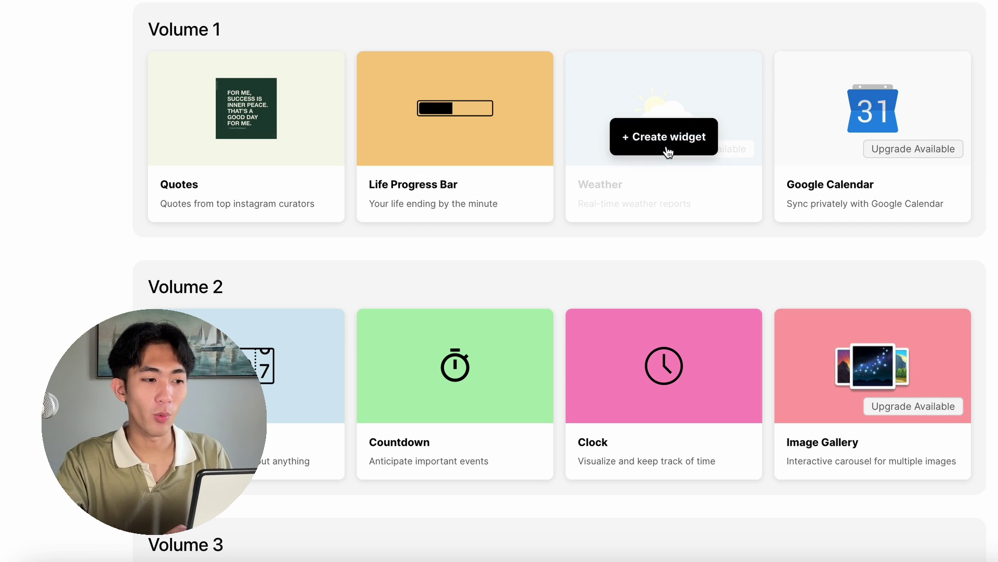
mouse_move(432, 145)
mouse_move(319, 134)
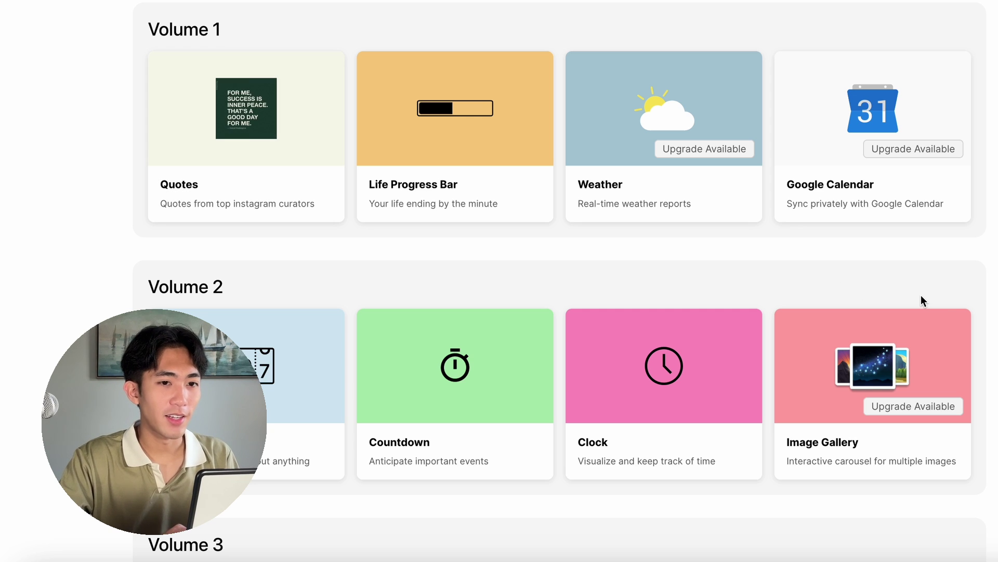
scroll(922, 300, "down", 4)
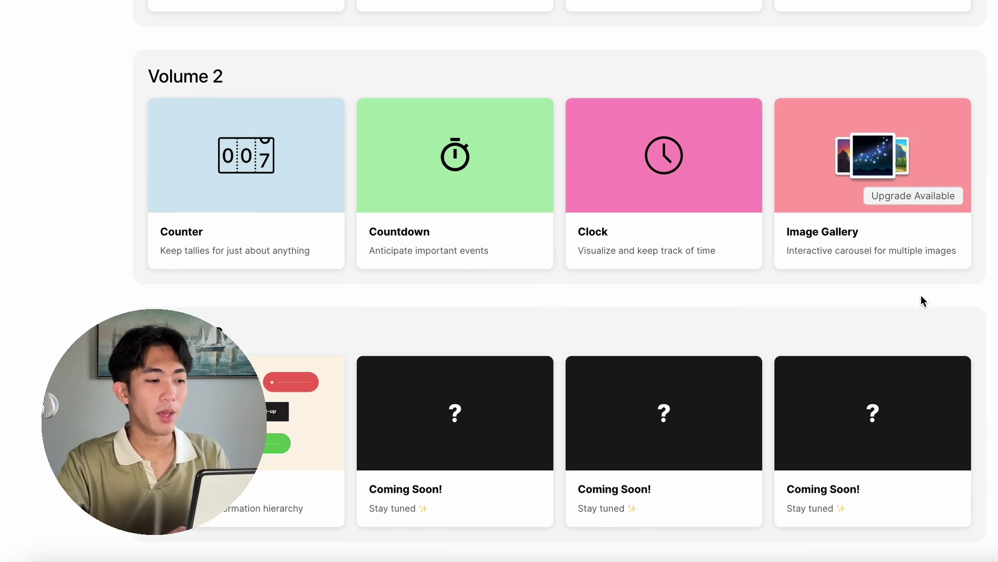
Create an Analog Smooth widget titled Clock, hide seconds text, follow system appearance, copy link
left_click(661, 178)
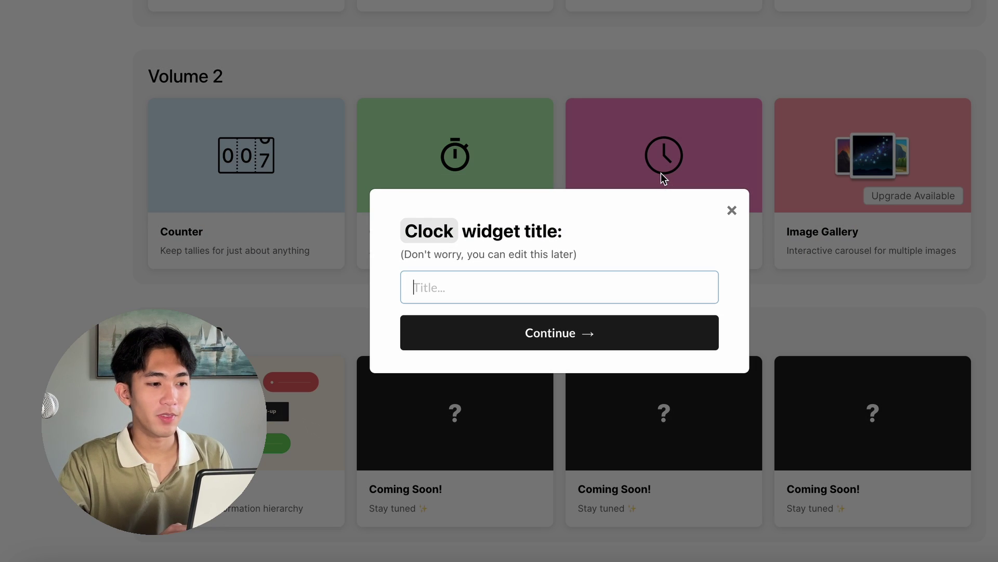
type("Clock")
left_click(502, 335)
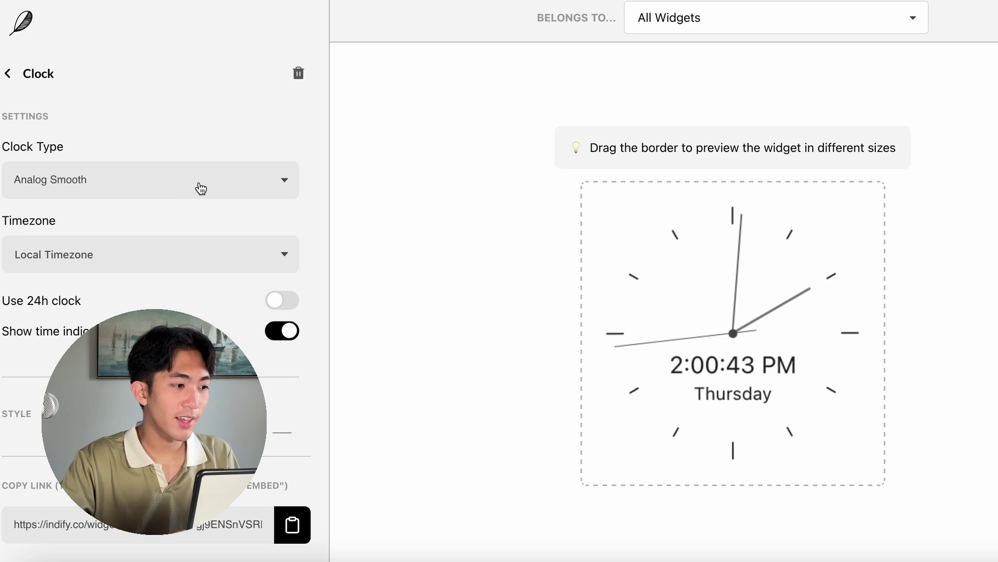
left_click(199, 183)
left_click(343, 210)
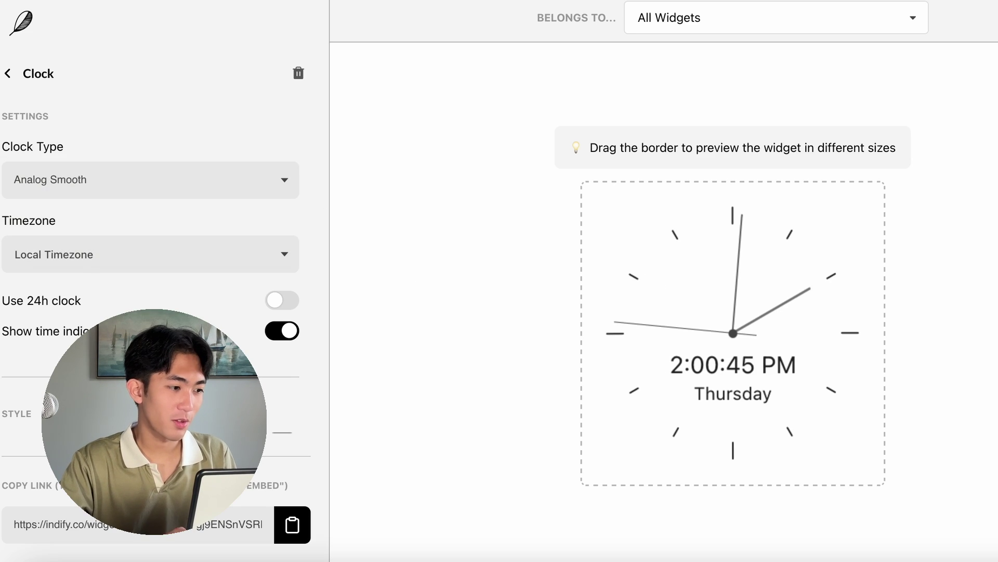
scroll(250, 320, "down", 6)
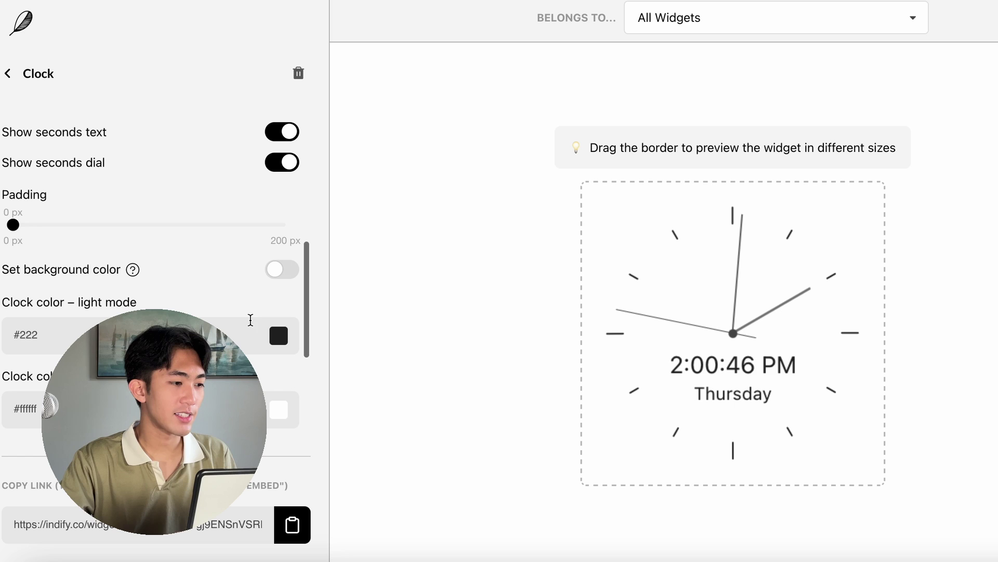
left_click(284, 133)
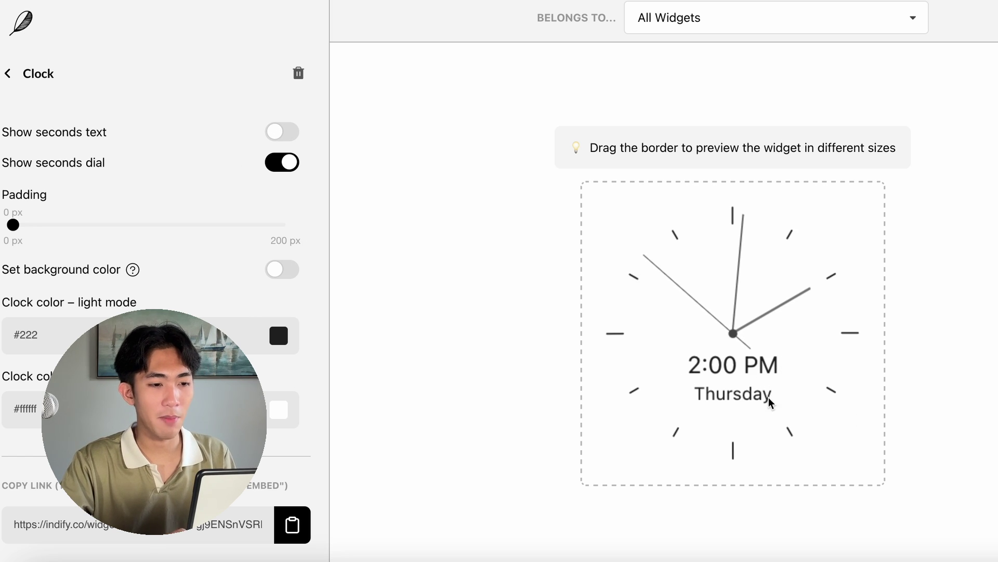
scroll(238, 312, "down", 4)
left_click(238, 308)
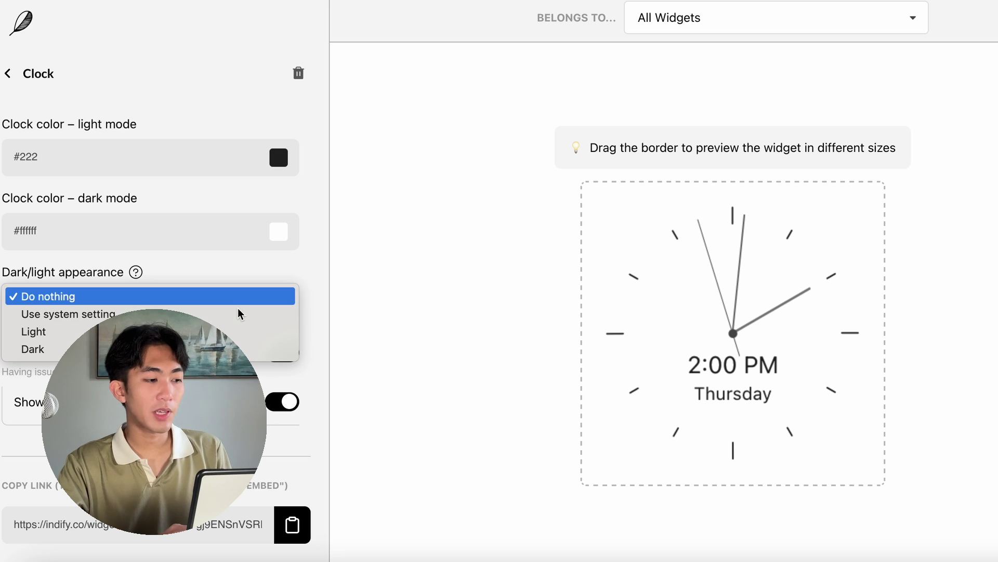
left_click(237, 314)
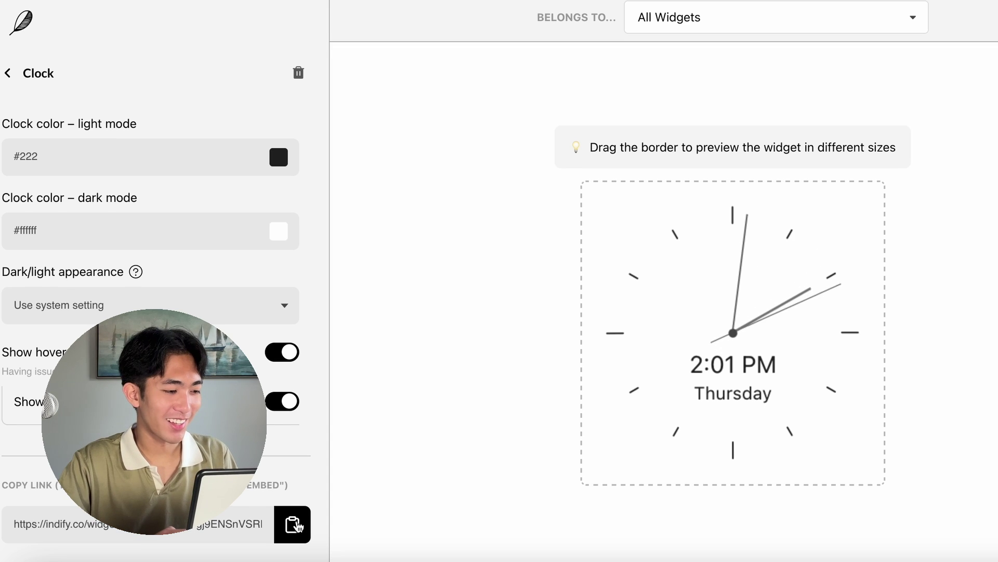
left_click(294, 524)
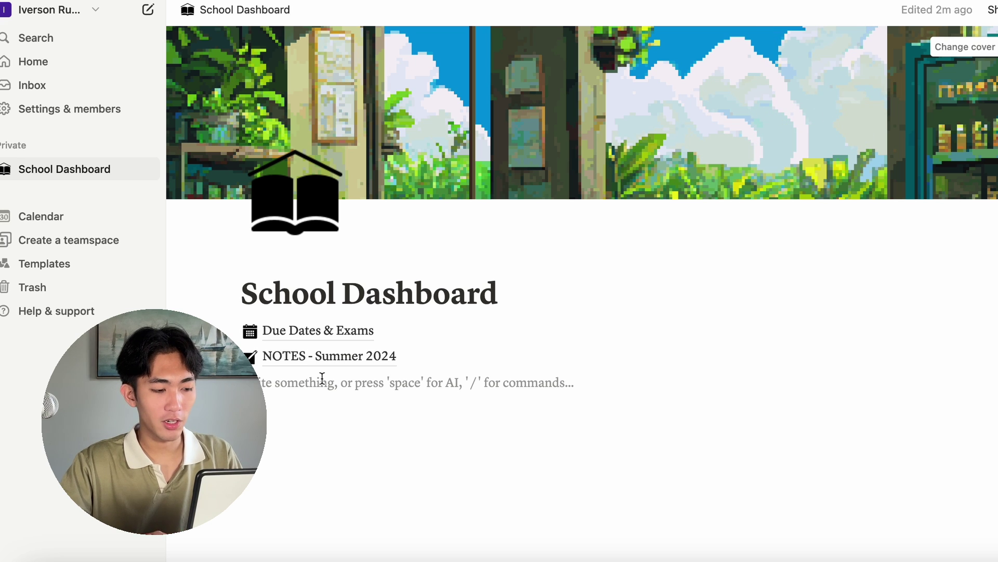
Embed the pasted Indify analog clock link below the page links and align it left
type("/embed")
key("Return")
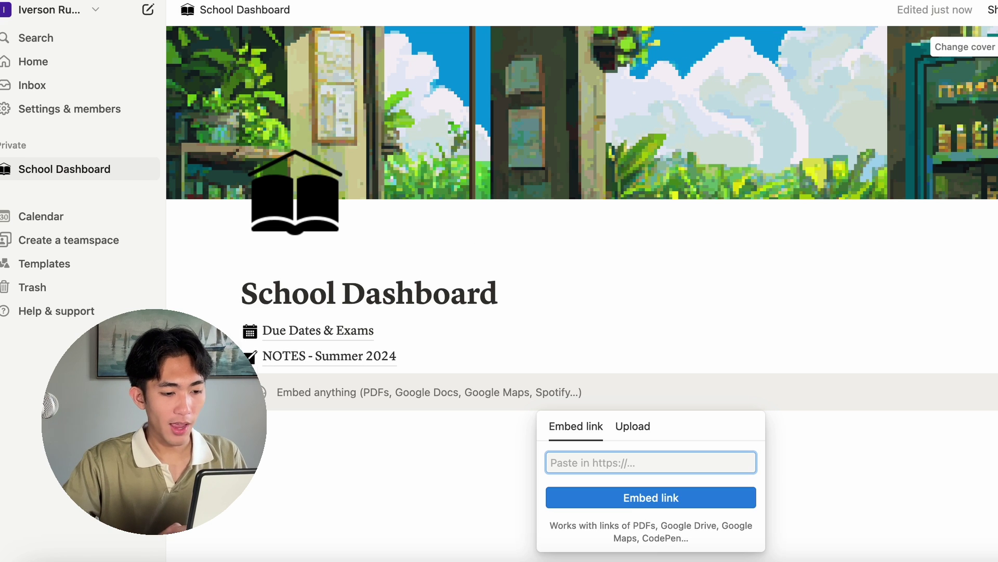
key("super+v")
left_click(623, 495)
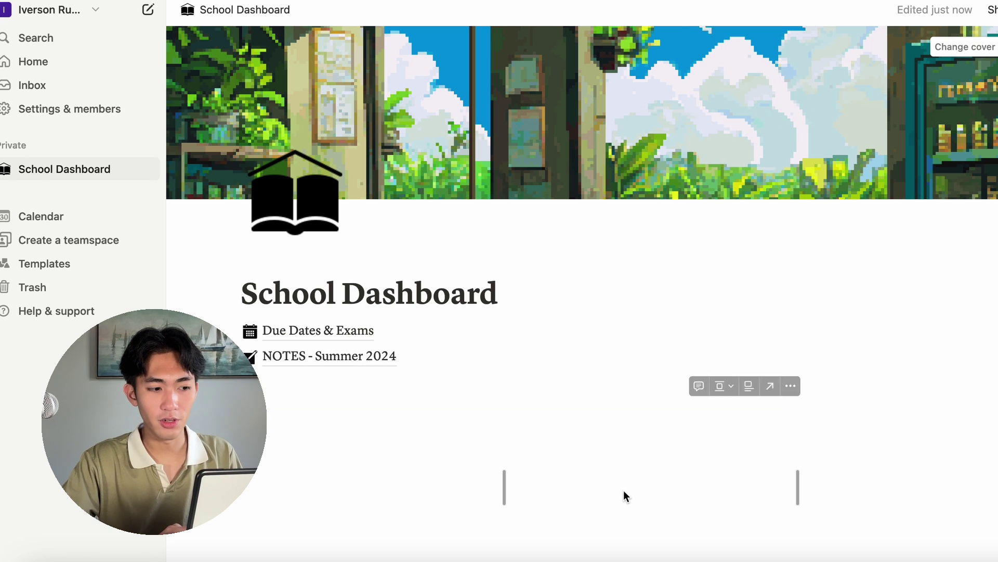
scroll(623, 490, "down", 3)
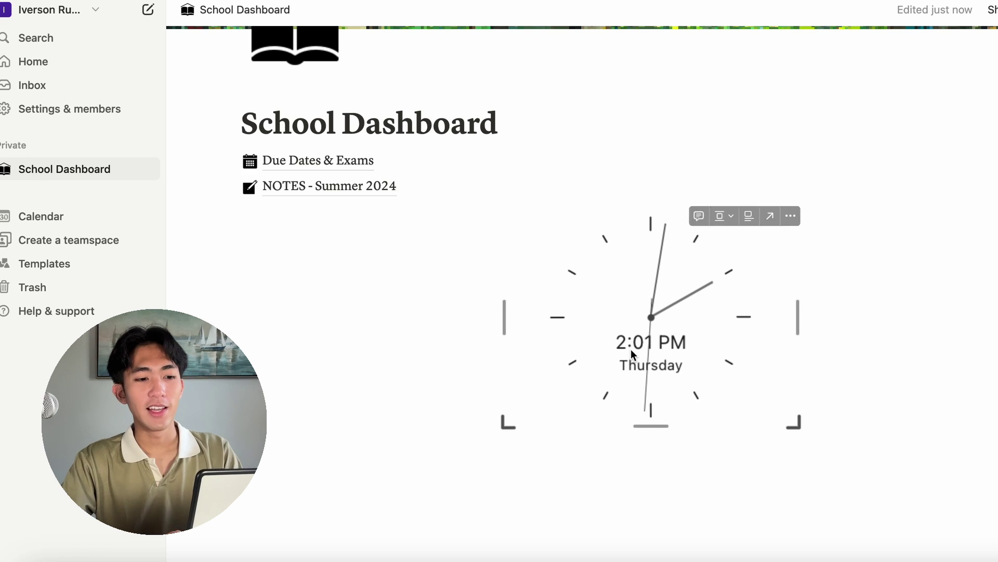
left_click(722, 217)
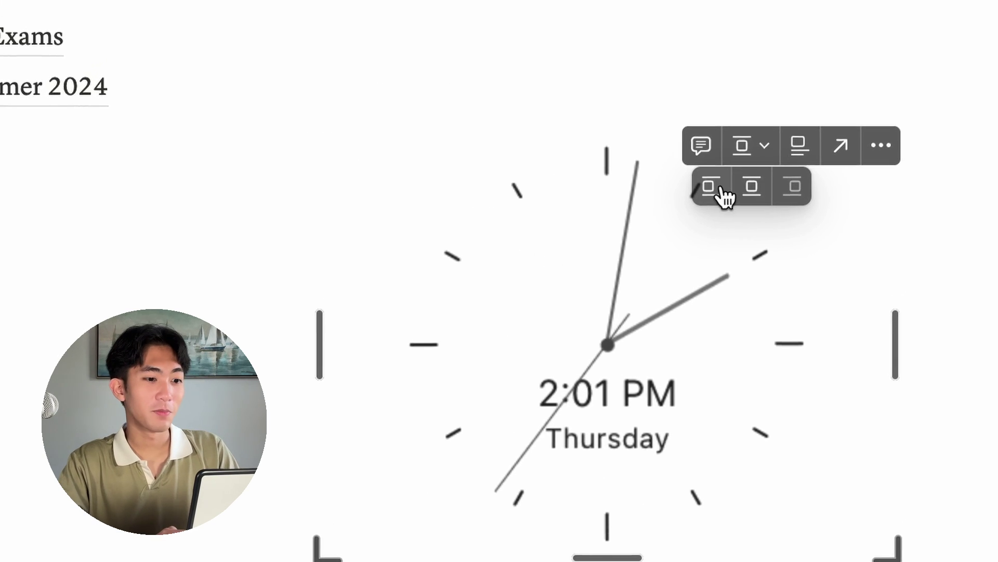
left_click(570, 240)
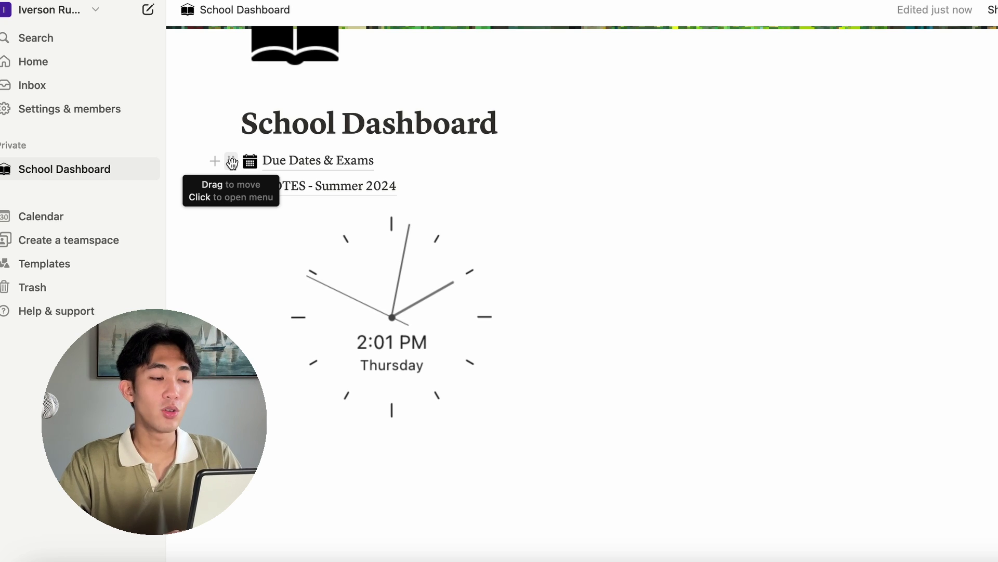
Stack Due Dates & Exams above NOTES - Summer 2024 in a column right of the clock, then narrow the gap
left_click_drag(231, 163, 529, 203)
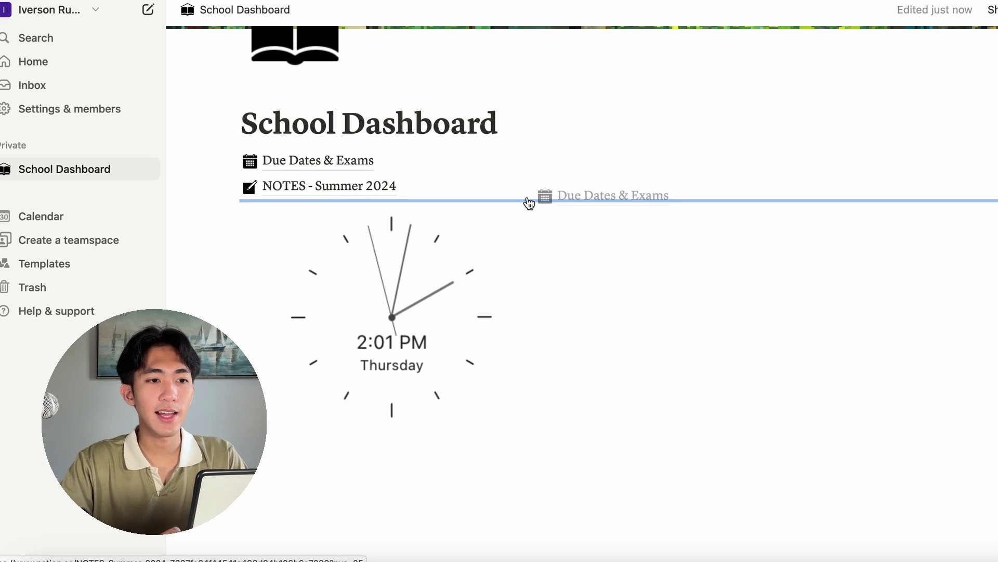
left_click_drag(529, 203, 526, 202)
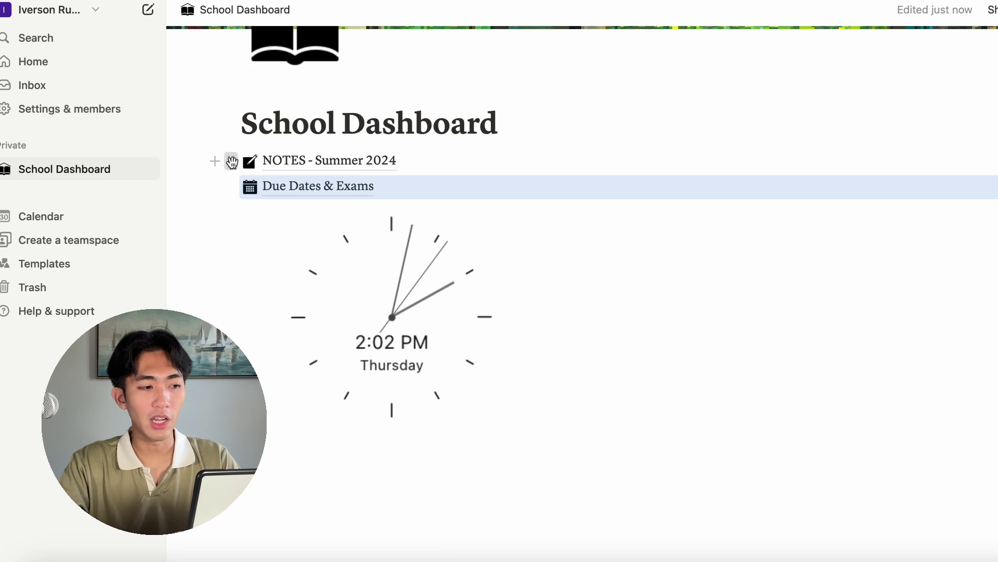
left_click_drag(232, 161, 250, 186)
left_click_drag(559, 222, 566, 231)
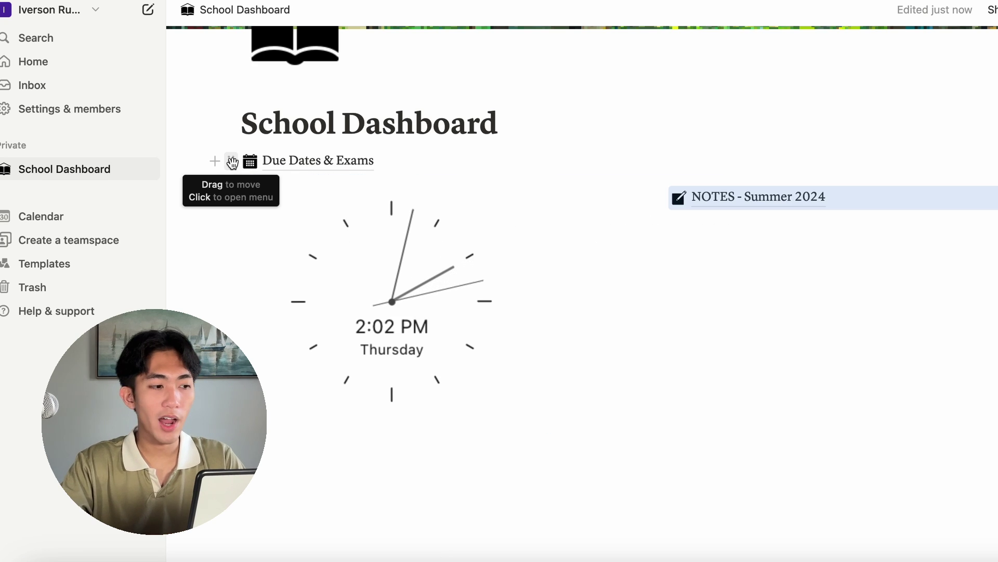
left_click_drag(232, 161, 671, 185)
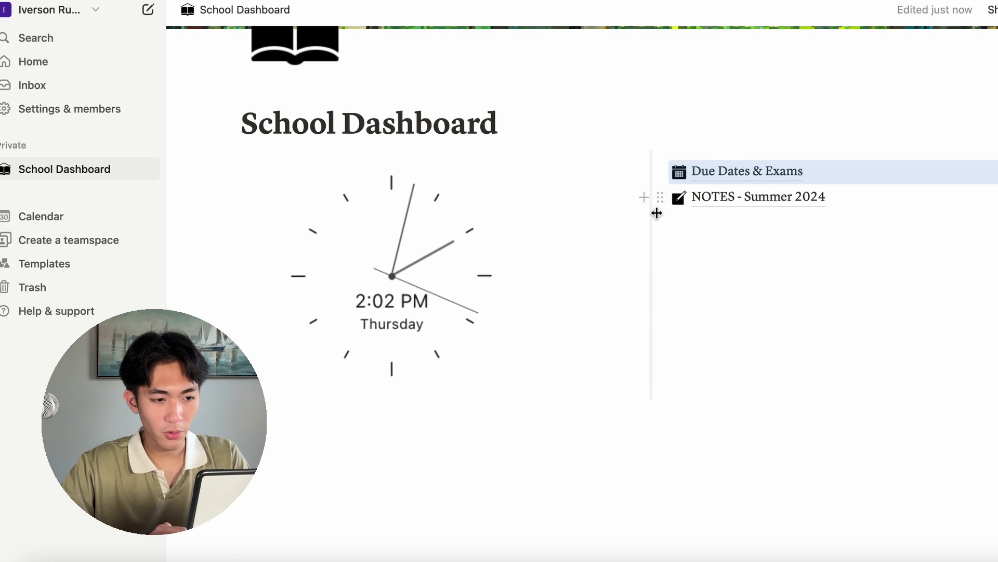
left_click_drag(658, 216, 435, 330)
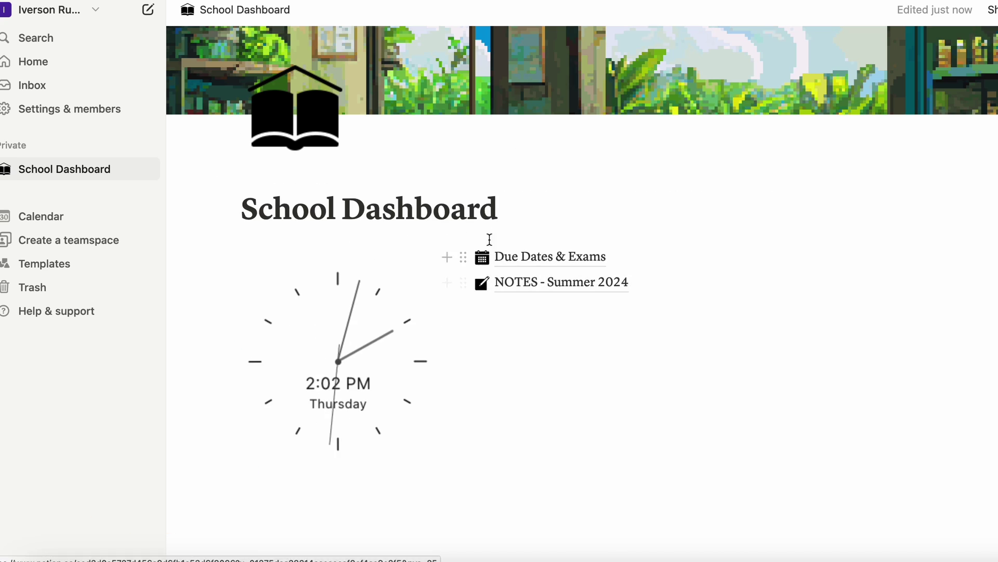
Add a green 'P A G E S' heading atop the links column with a --- divider below it
left_click(483, 230)
type("P A")
key("BackSpace")
key("BackSpace")
key("BackSpace")
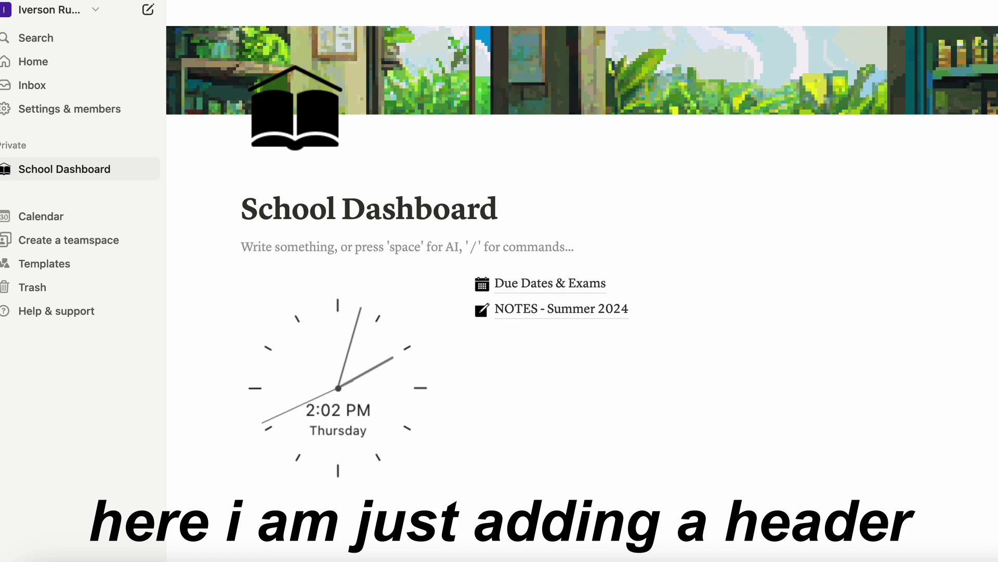
type("P A G E S")
left_click_drag(241, 247, 309, 248)
left_click_drag(231, 247, 468, 257)
key("Return")
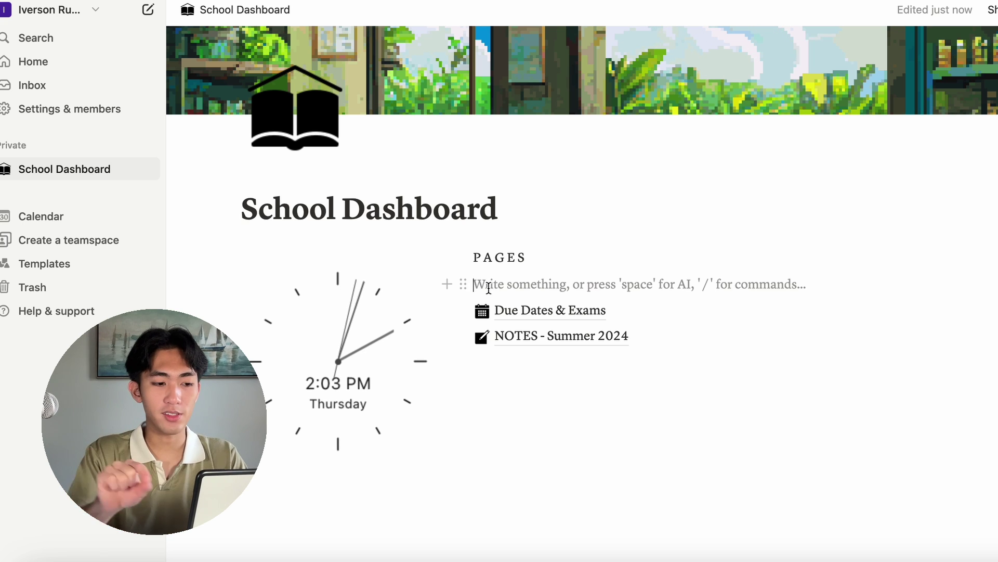
type("---")
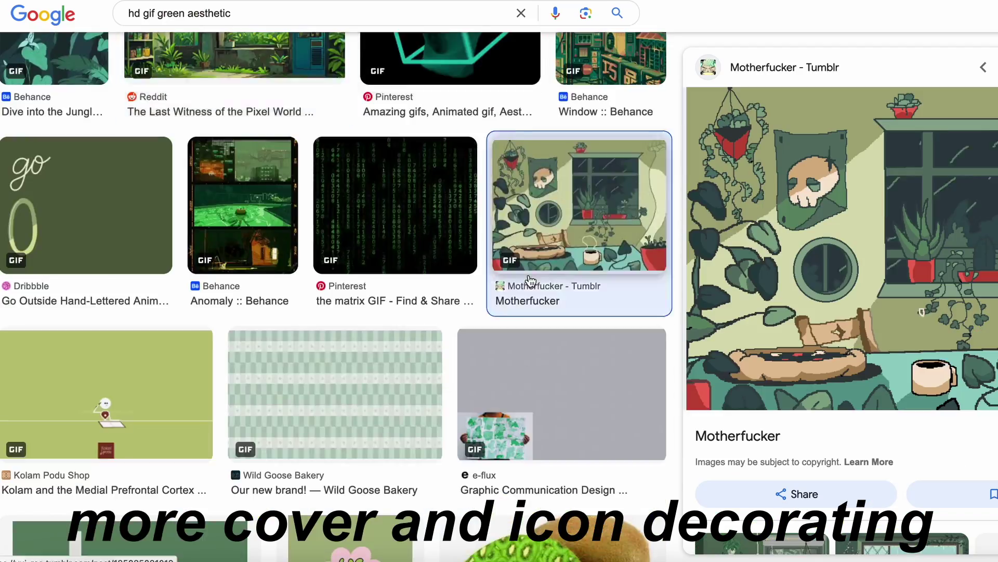
Pick a night city window image from the 'hd city window aesthetic' search as the NOTES - Summer 2024 cover
scroll(364, 312, "up", 5)
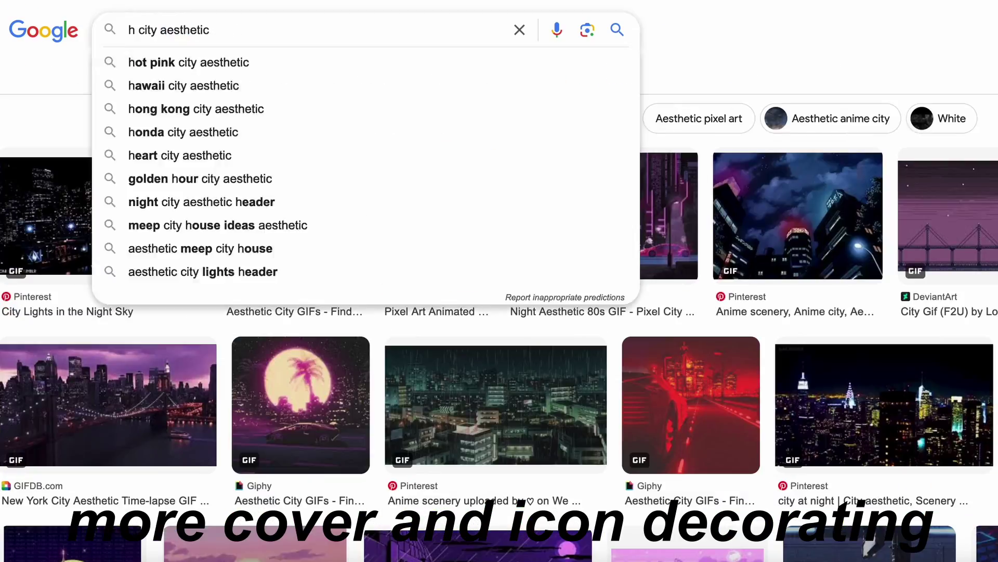
type("d")
key("Return")
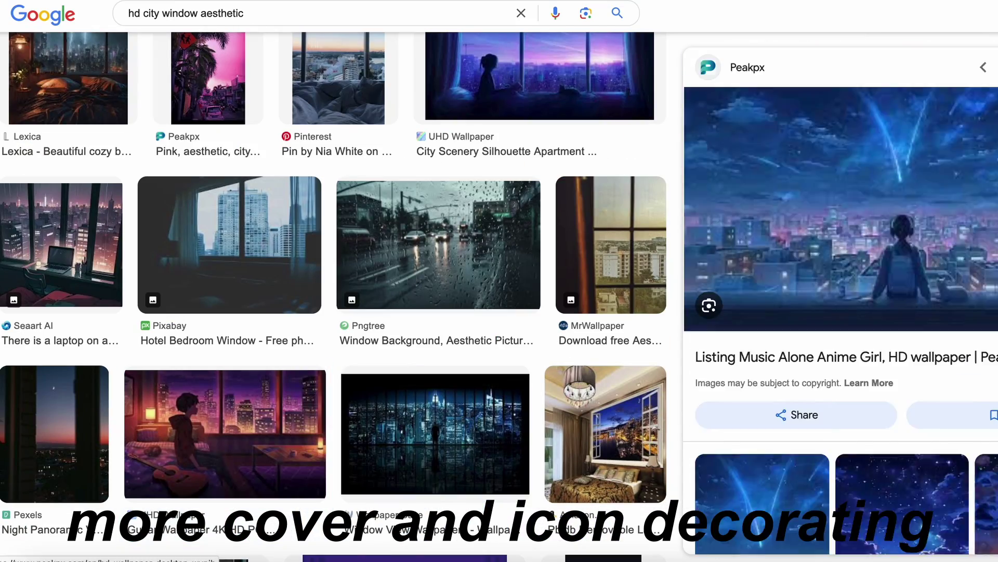
scroll(974, 403, "down", 5)
left_click(762, 254)
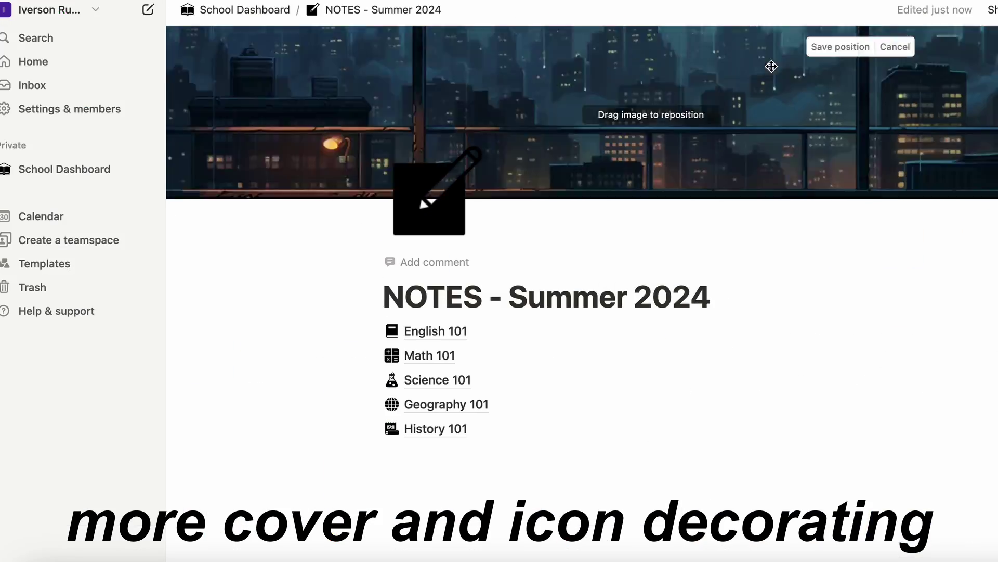
left_click(822, 47)
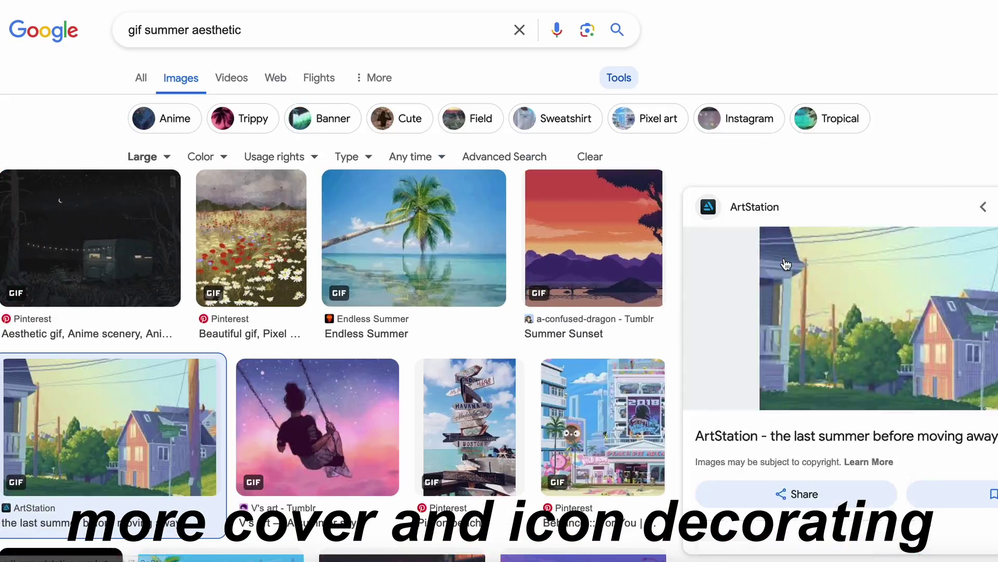
left_click(734, 75)
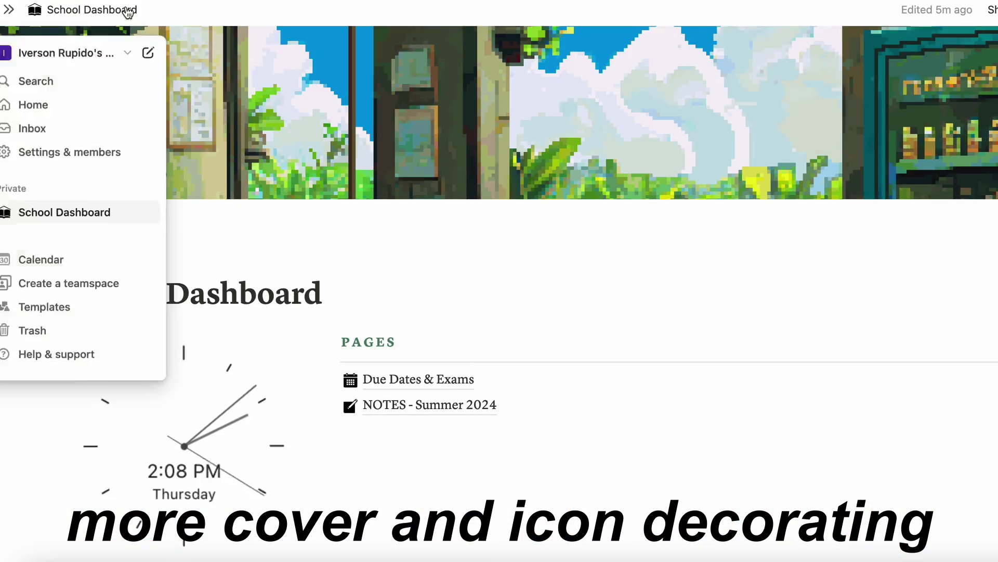